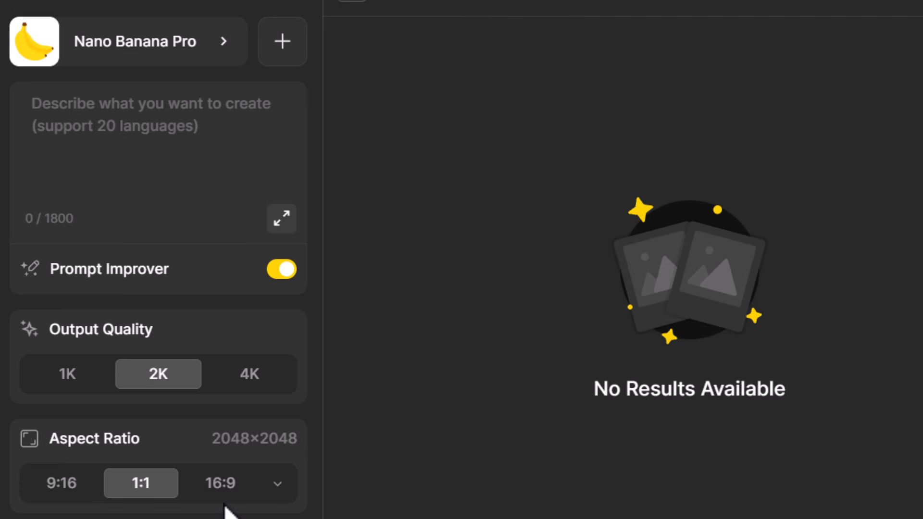
- Generate a 16:9 image from "a man in a business suit, standing on top of a mountain, golden hour" with Prompt Improver off
{"action": "left_click", "coordinate": [217, 497]}
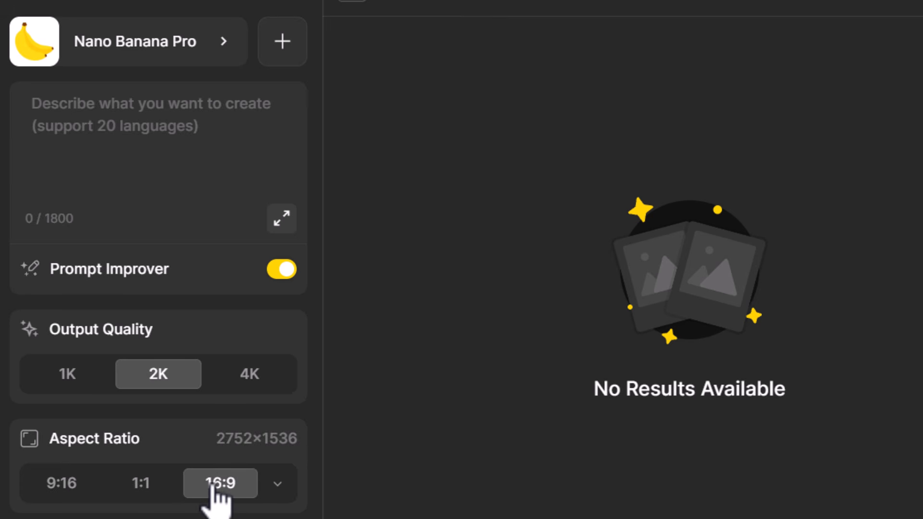
{"action": "left_click", "coordinate": [116, 102]}
{"action": "type", "text": "a man in a business suit, standing on top of a mountain, golden hour"}
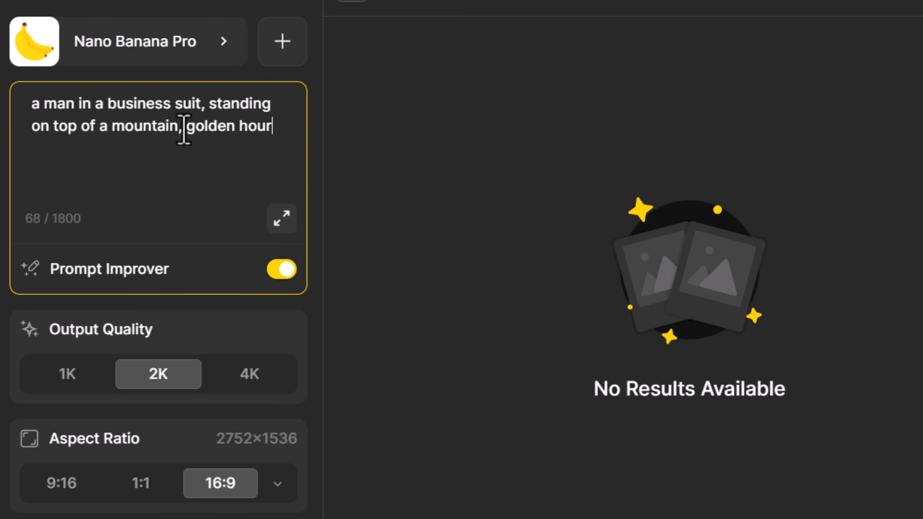
{"action": "left_click", "coordinate": [289, 270]}
{"action": "scroll", "coordinate": [290, 273], "scroll_direction": "down", "scroll_amount": 4}
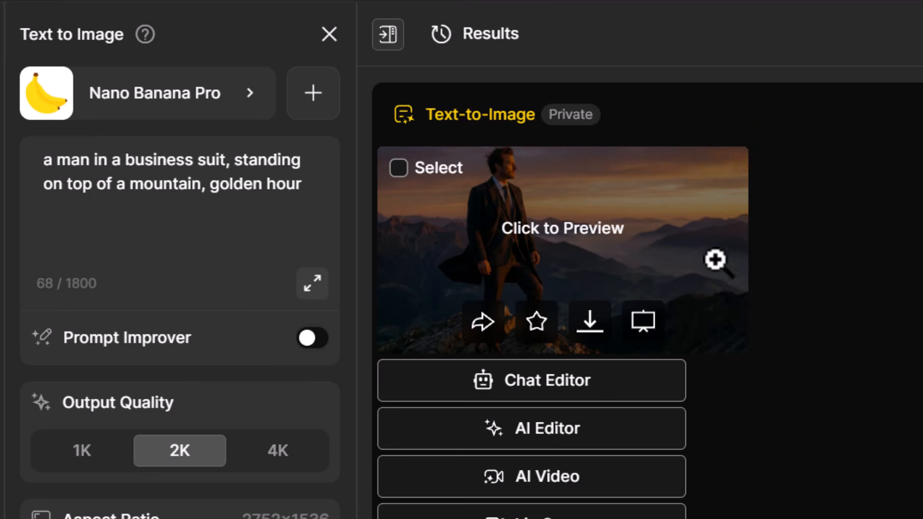
- Place the generated mountain image on the canvas and open it in the Chat Editor
{"action": "left_click", "coordinate": [647, 332]}
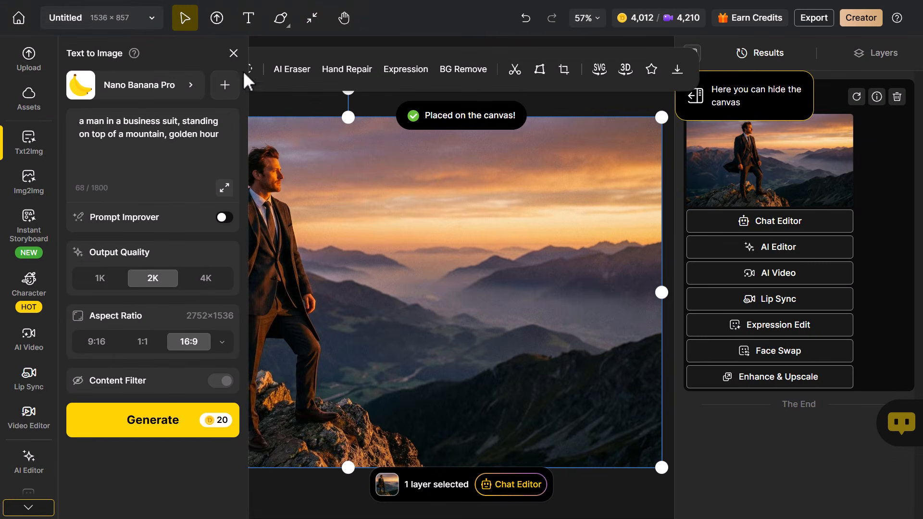
{"action": "left_click", "coordinate": [234, 53]}
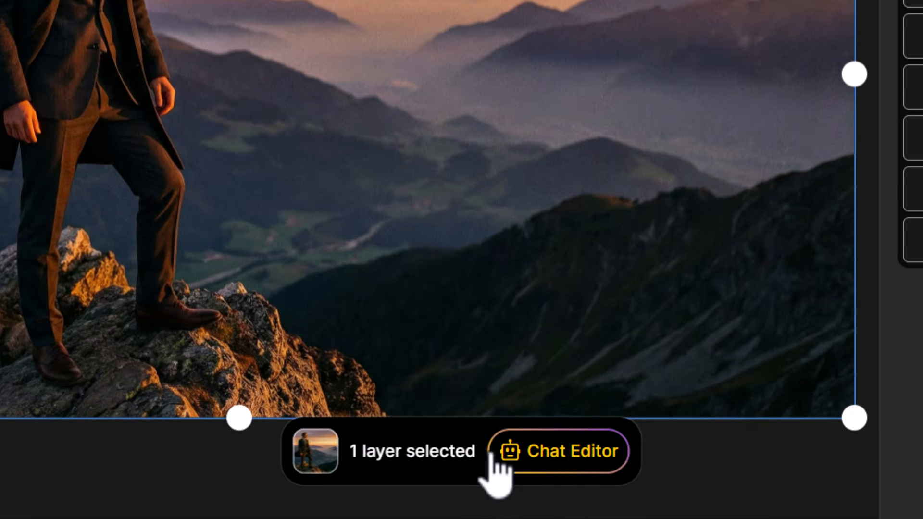
{"action": "left_click", "coordinate": [584, 457]}
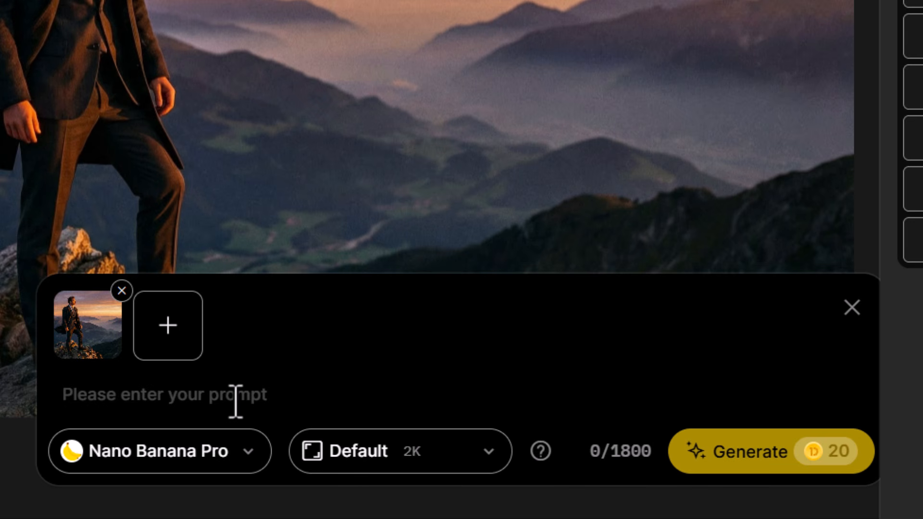
- Enter the edit prompt "change the angle of this photo to look down on the man to a high angle shot, showing more of the mountain"
{"action": "left_click_drag", "start_coordinate": [66, 371], "coordinate": [111, 370]}
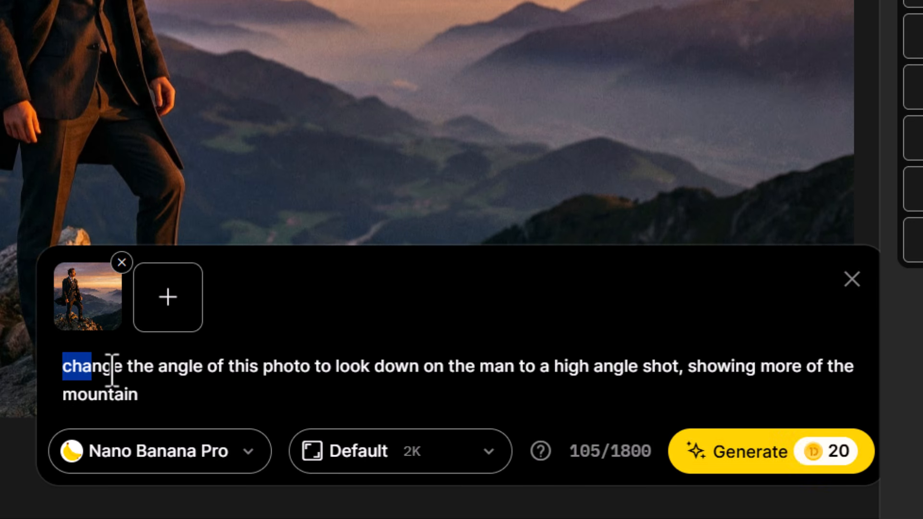
{"action": "left_click", "coordinate": [113, 371]}
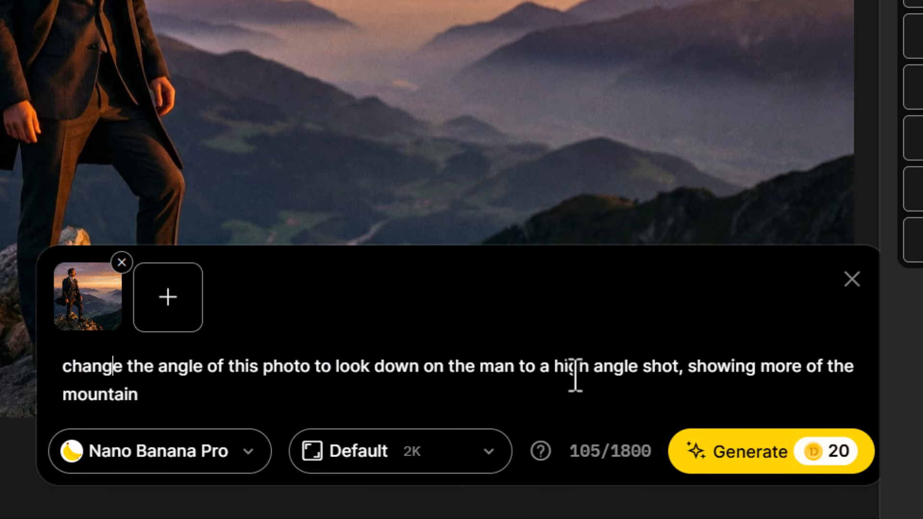
{"action": "left_click_drag", "start_coordinate": [678, 374], "coordinate": [560, 375]}
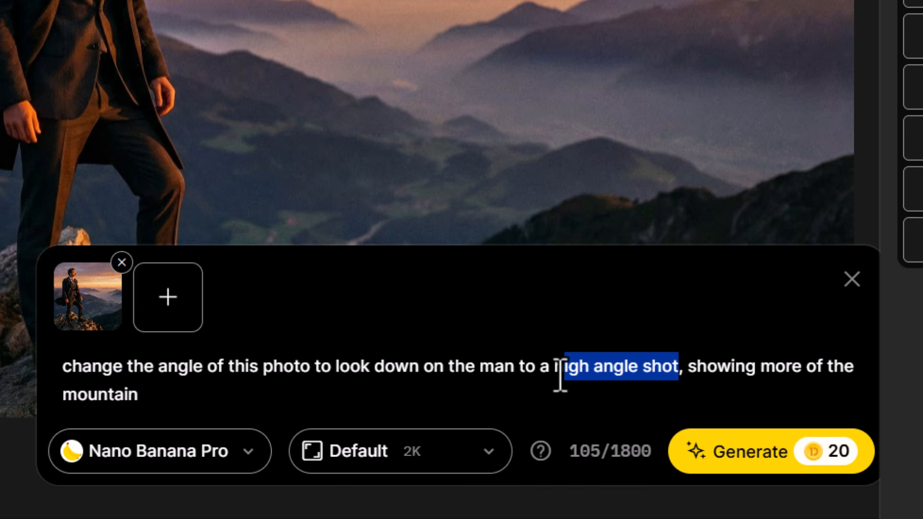
{"action": "left_click", "coordinate": [690, 367]}
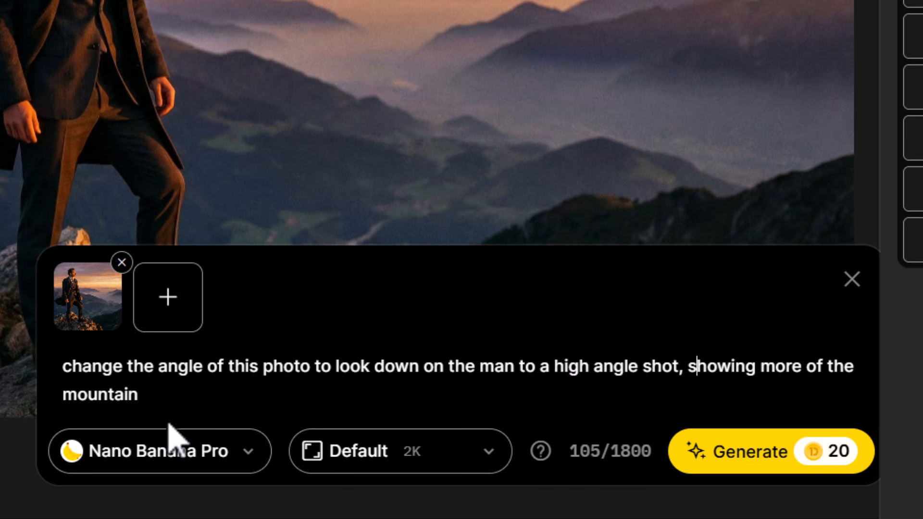
- Set the edit's aspect ratio to 16:9 at 2K with Nano Banana Pro and generate the high-angle image
{"action": "left_click", "coordinate": [250, 456]}
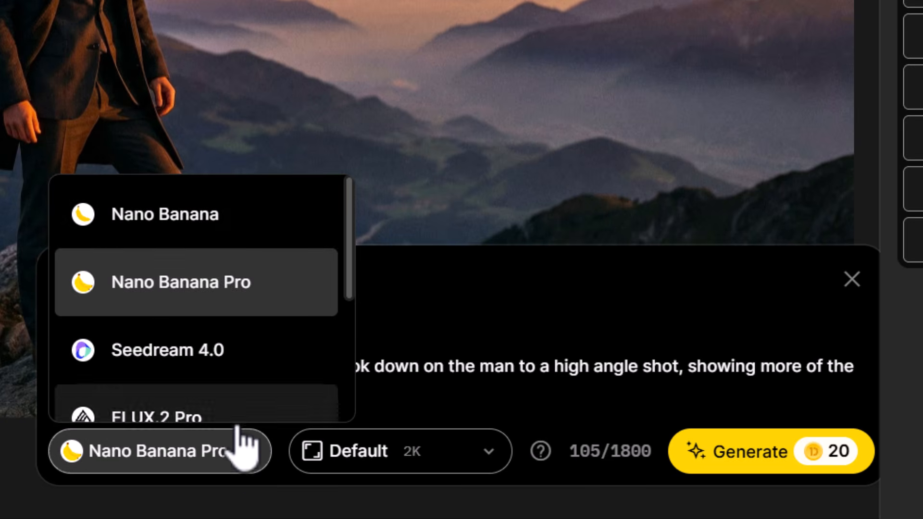
{"action": "left_click", "coordinate": [241, 464]}
{"action": "left_click", "coordinate": [346, 456]}
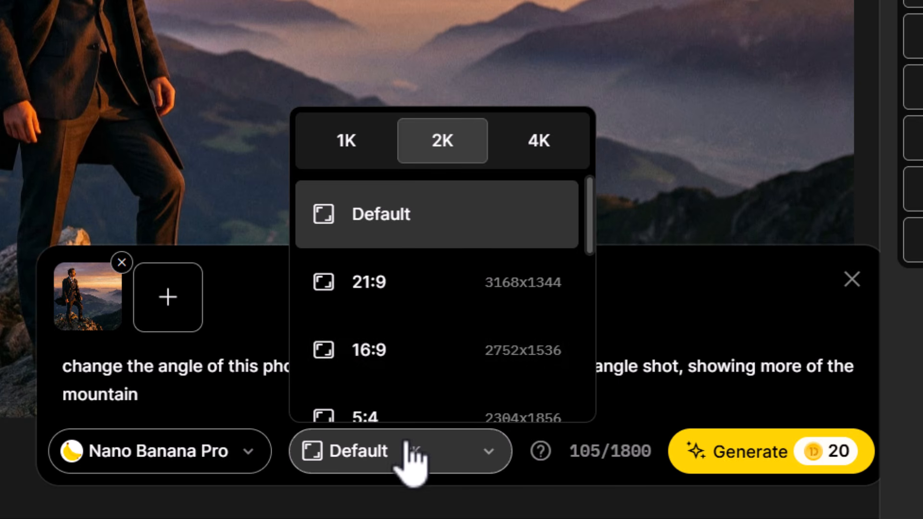
{"action": "left_click", "coordinate": [406, 370]}
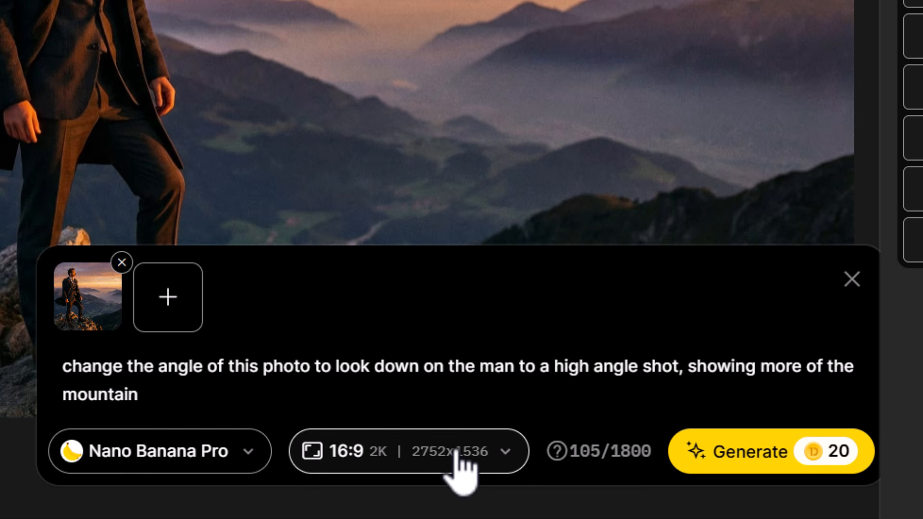
{"action": "left_click", "coordinate": [766, 464]}
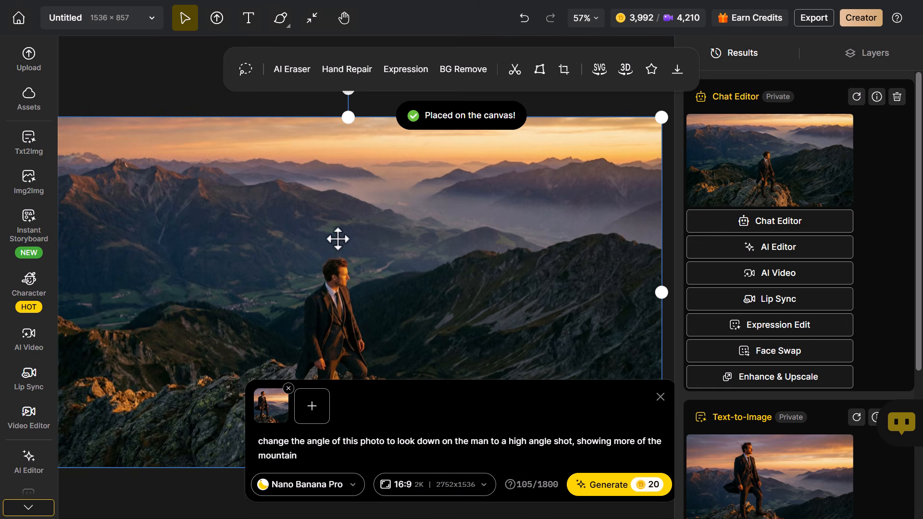
- Open the AI Video tool and choose Google Veo 3.1 Fast as the video model
{"action": "left_click", "coordinate": [131, 71]}
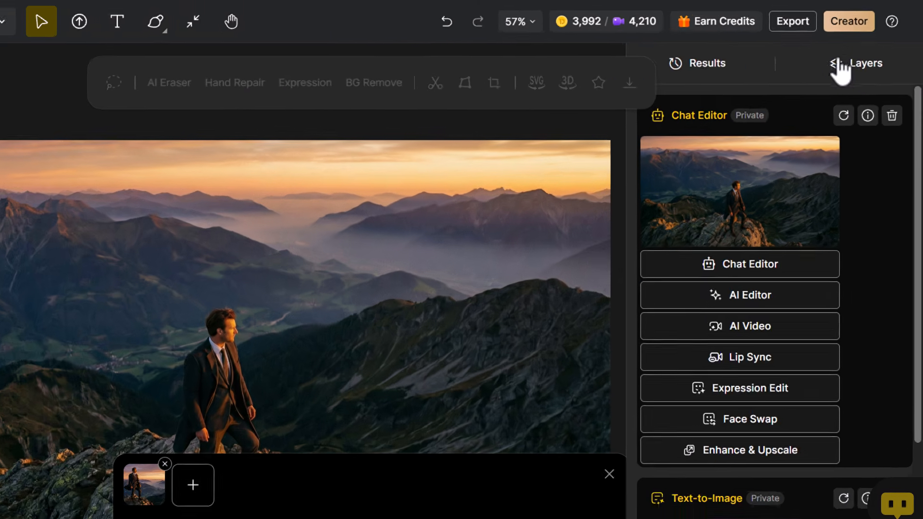
{"action": "left_click", "coordinate": [860, 53]}
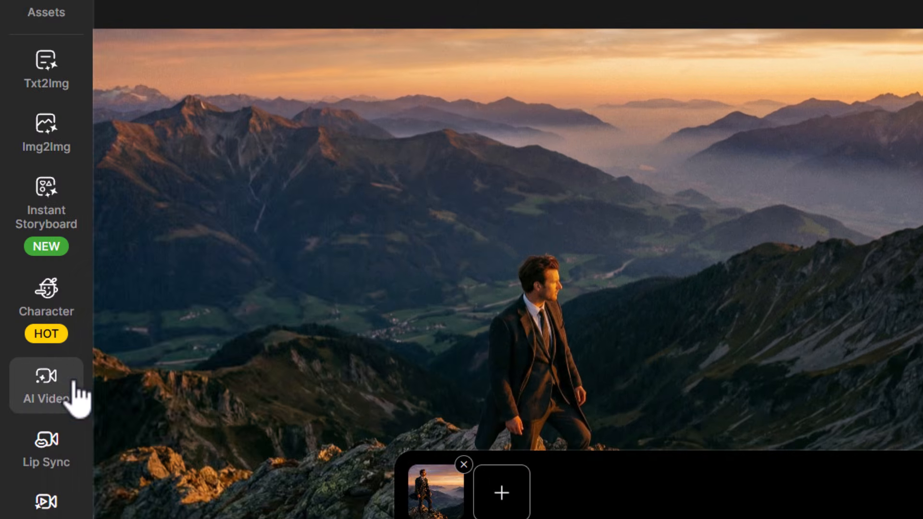
{"action": "left_click", "coordinate": [46, 384]}
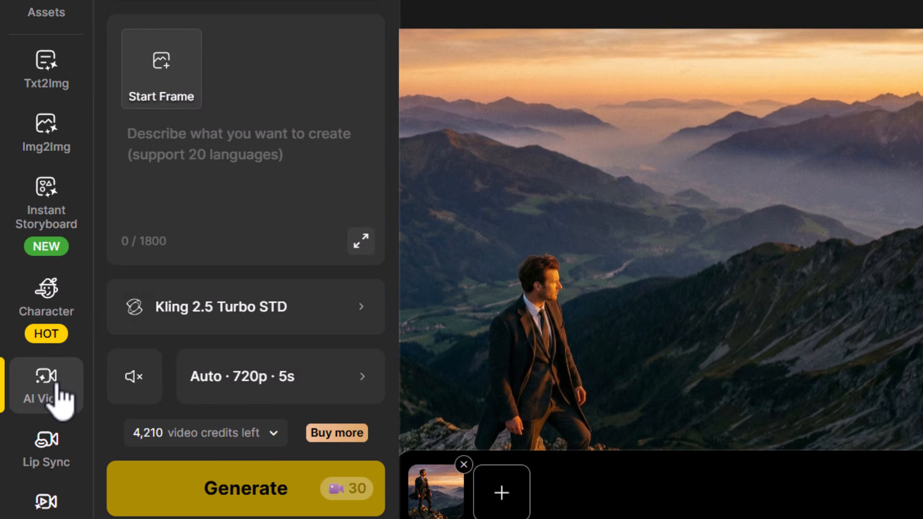
{"action": "left_click", "coordinate": [325, 312]}
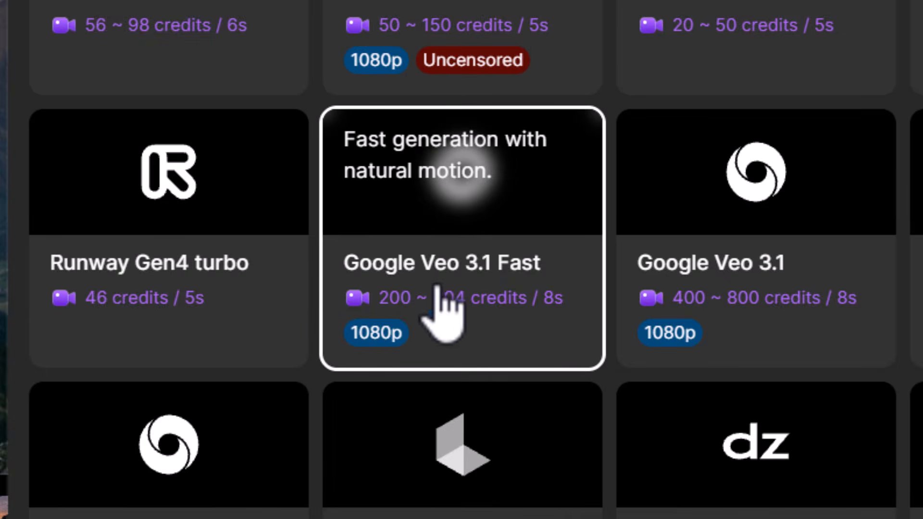
{"action": "left_click", "coordinate": [450, 239]}
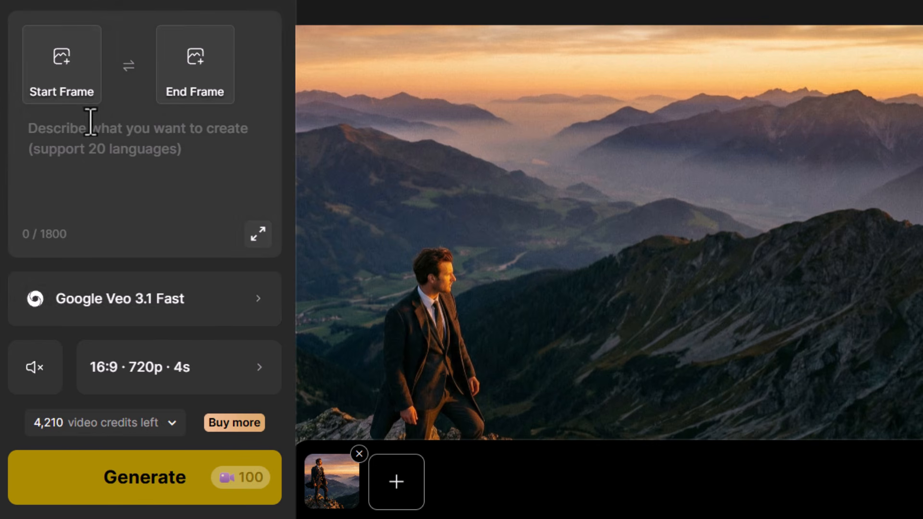
- Use the original close shot of the man as the start frame and the high-angle image as the end frame
{"action": "left_click", "coordinate": [67, 86]}
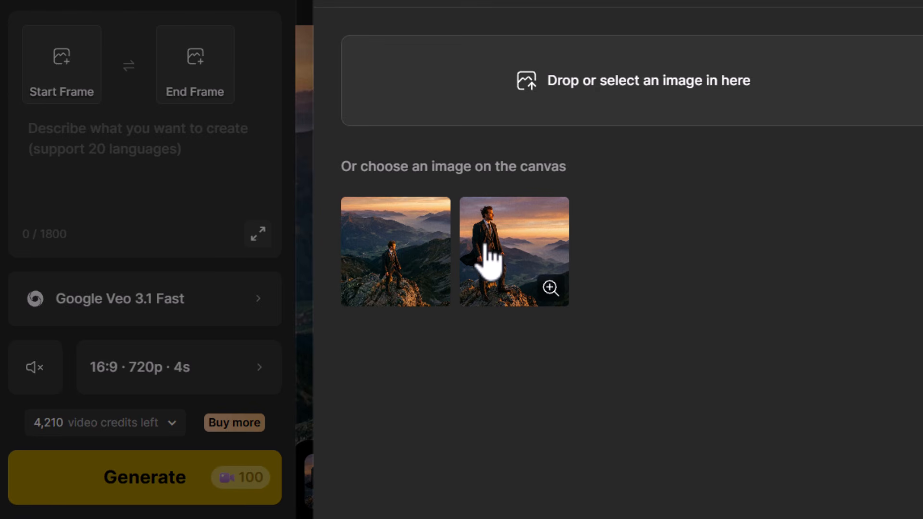
{"action": "left_click", "coordinate": [503, 239]}
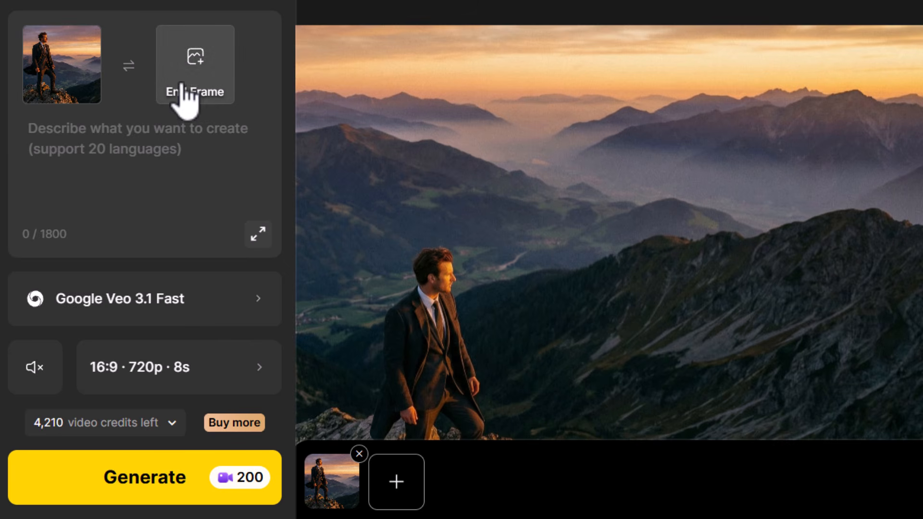
{"action": "left_click", "coordinate": [198, 59]}
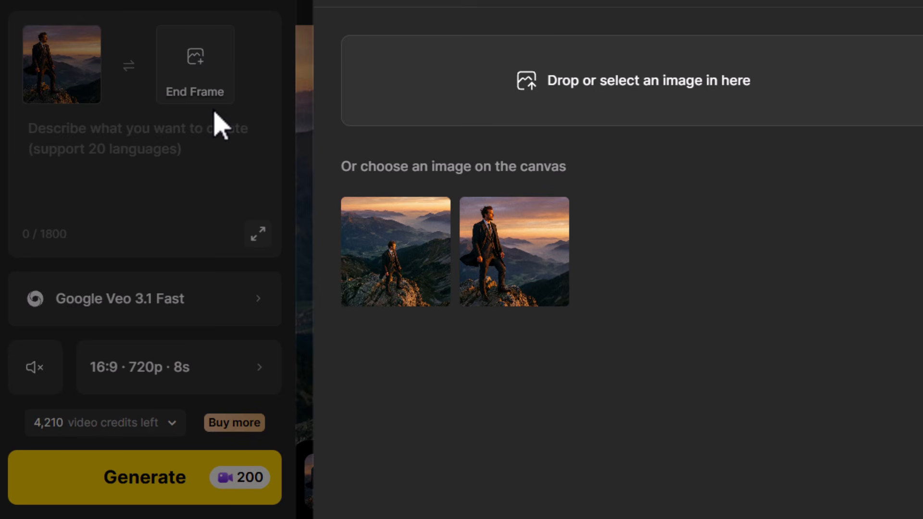
{"action": "left_click", "coordinate": [397, 257]}
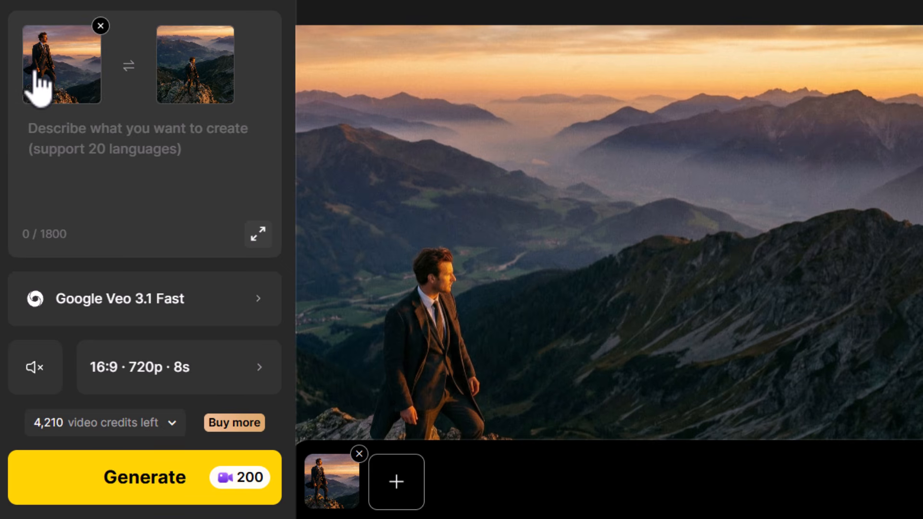
- Generate a video from "change the angle of the camera to view the man from a high angle. wind is blowing and jacket is blowing in the wind"
{"action": "left_click", "coordinate": [87, 138]}
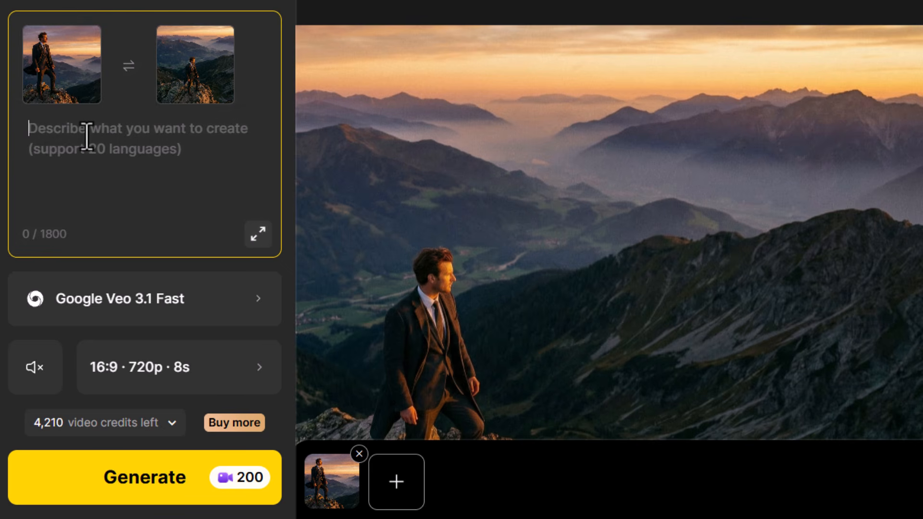
{"action": "type", "text": "change the angle of the camera to view the man from a high angle. wind is blowing and jacket is blowing in the wind"}
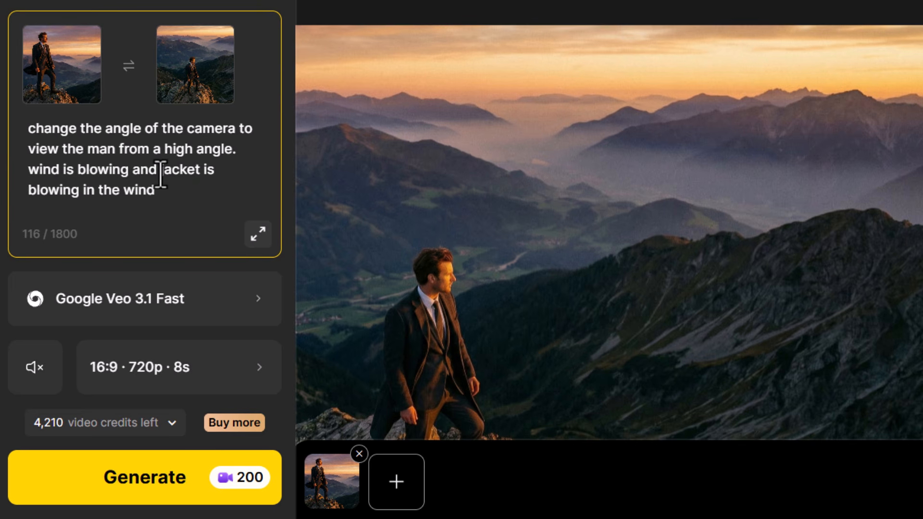
{"action": "left_click", "coordinate": [140, 490]}
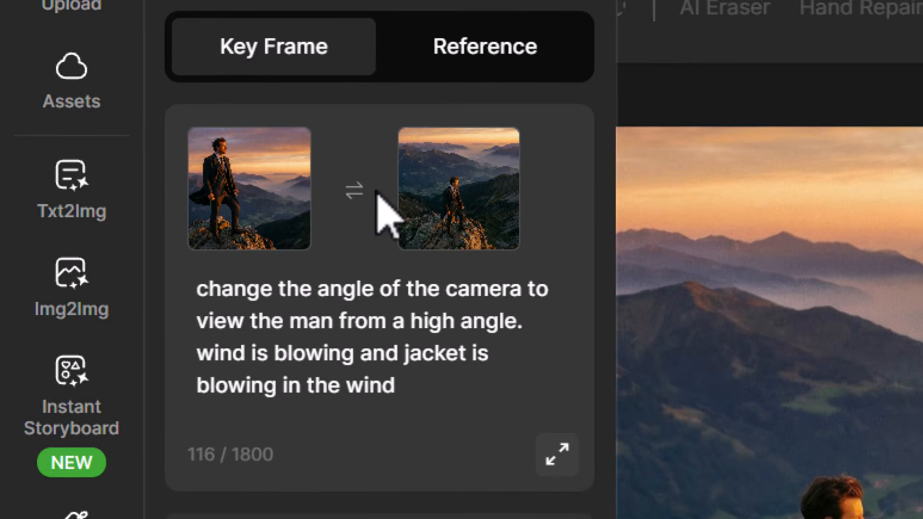
- Swap the start and end frames and replace "from a high angle" with "front on" in the video prompt
{"action": "mouse_move", "coordinate": [234, 169]}
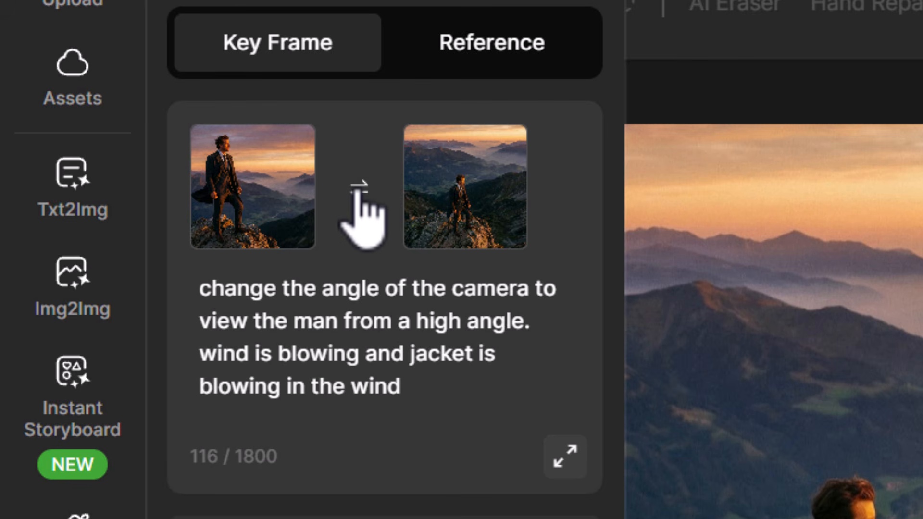
{"action": "left_click", "coordinate": [359, 187]}
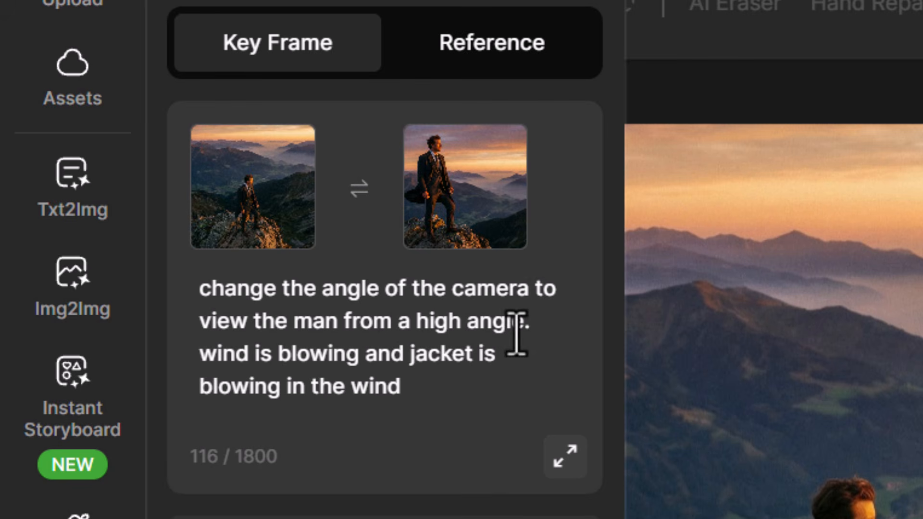
{"action": "left_click", "coordinate": [525, 321]}
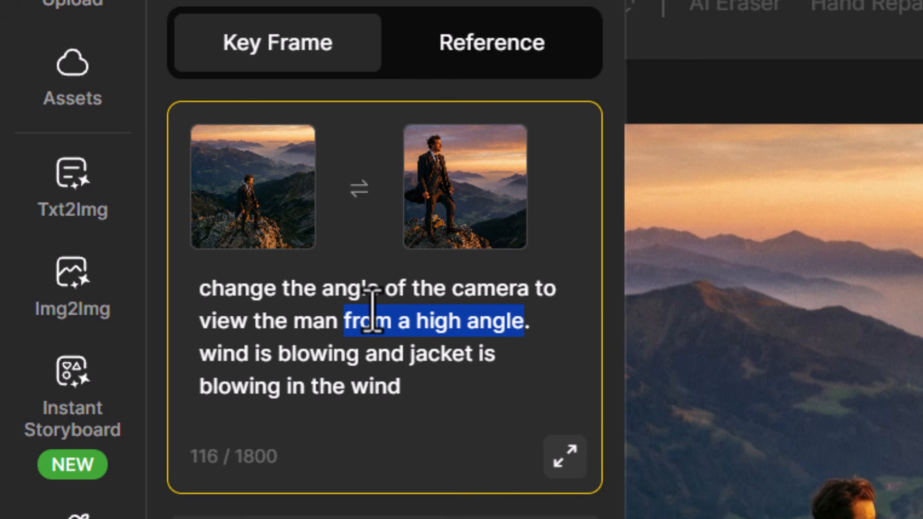
{"action": "type", "text": "front on"}
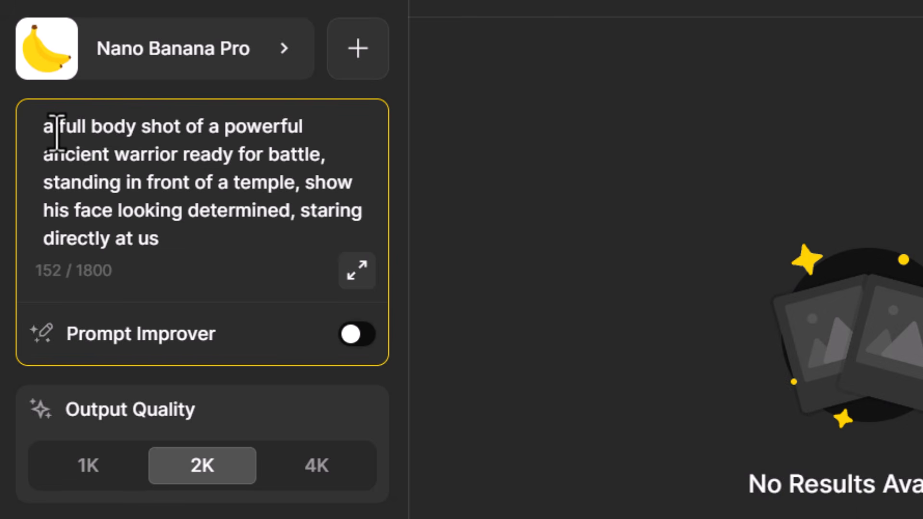
- Generate the 16:9, 2K image from the full-body prompt of a powerful ancient warrior standing in front of a temple
{"action": "left_click_drag", "start_coordinate": [42, 127], "coordinate": [181, 161]}
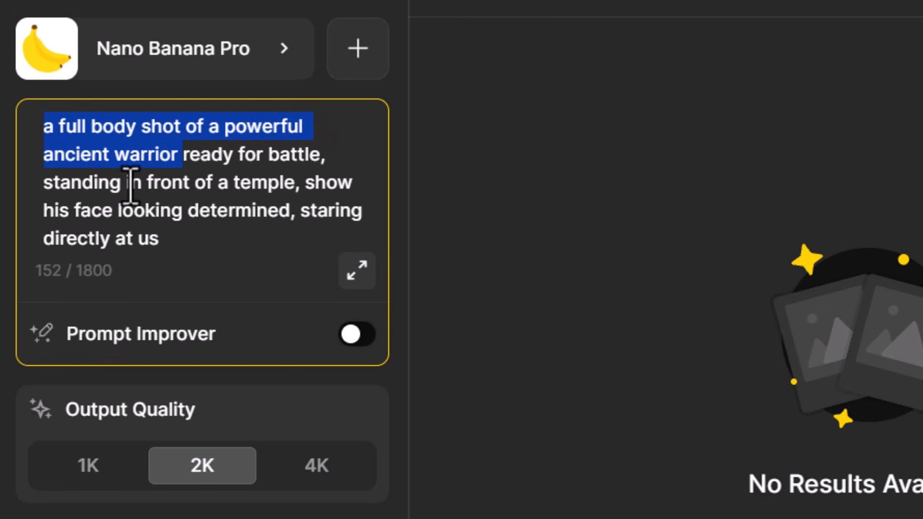
{"action": "left_click_drag", "start_coordinate": [127, 182], "coordinate": [295, 211]}
{"action": "left_click", "coordinate": [298, 181]}
{"action": "left_click", "coordinate": [191, 251]}
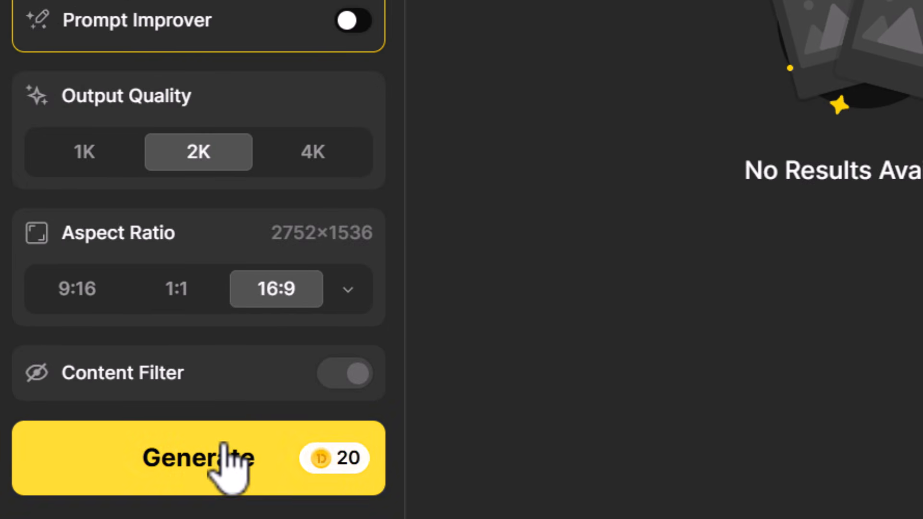
{"action": "left_click", "coordinate": [223, 447]}
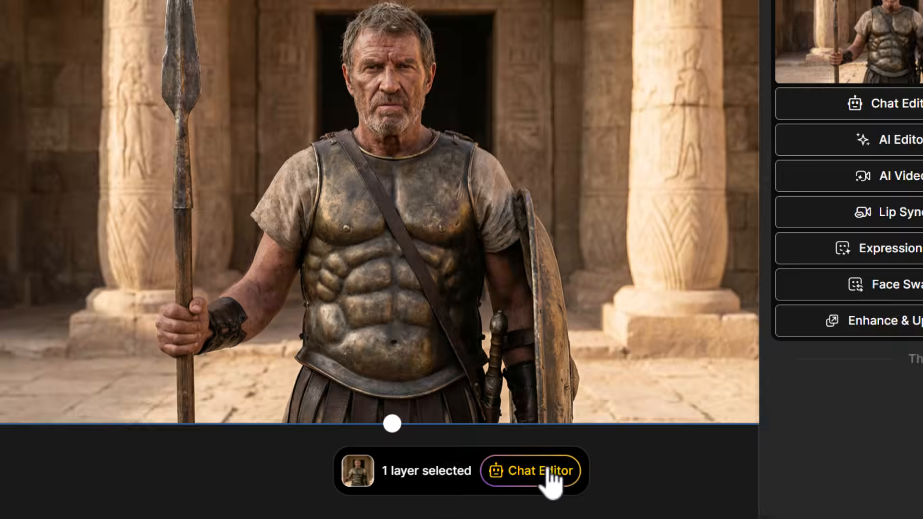
- Generate a Chat Editor version of the warrior with "keeping everything in the scene identical, zoom in and crop to the man's eyes looking determined"
{"action": "left_click", "coordinate": [510, 484]}
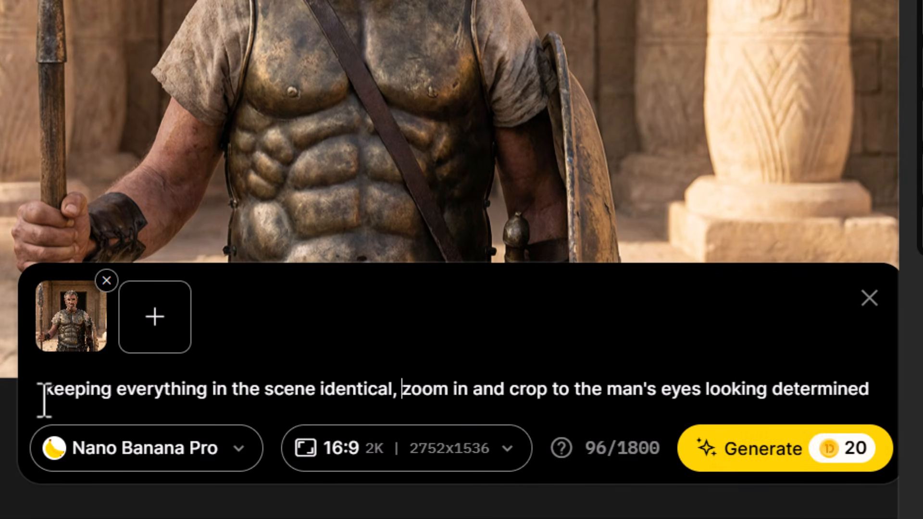
{"action": "left_click_drag", "start_coordinate": [44, 400], "coordinate": [838, 401]}
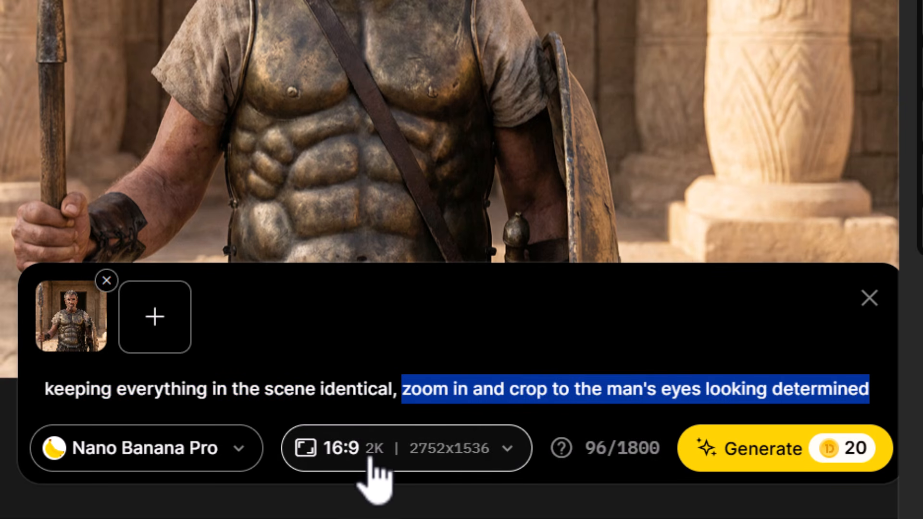
{"action": "left_click", "coordinate": [739, 467]}
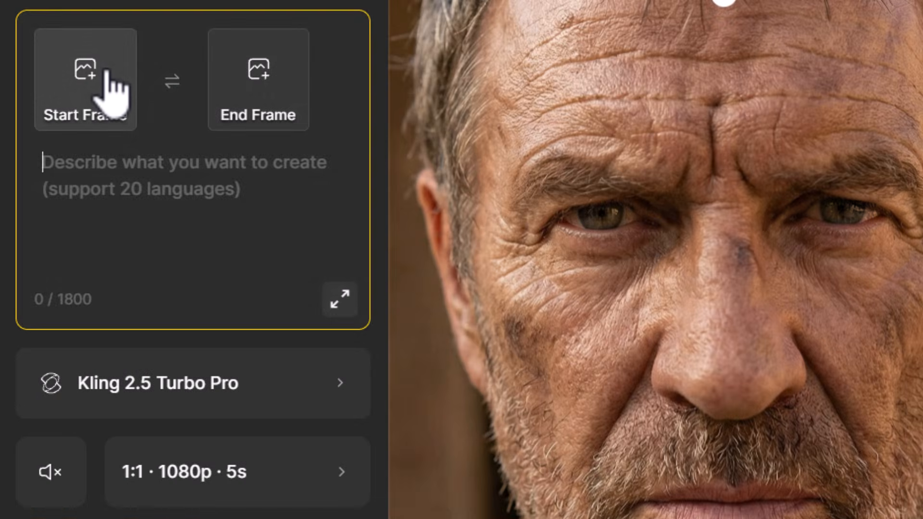
- Set the full-body warrior image as the video's start frame and the close-up face image as its end frame
{"action": "left_click", "coordinate": [113, 93]}
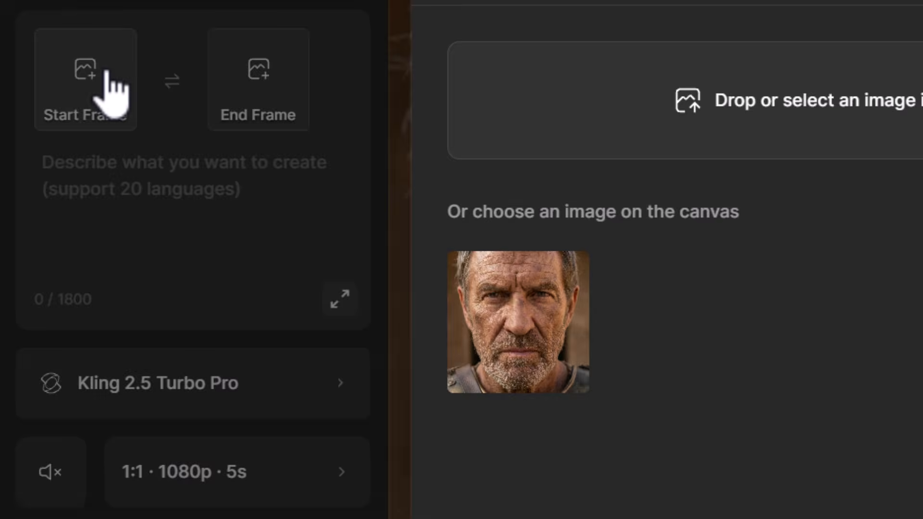
{"action": "left_click", "coordinate": [451, 289]}
{"action": "left_click", "coordinate": [245, 93]}
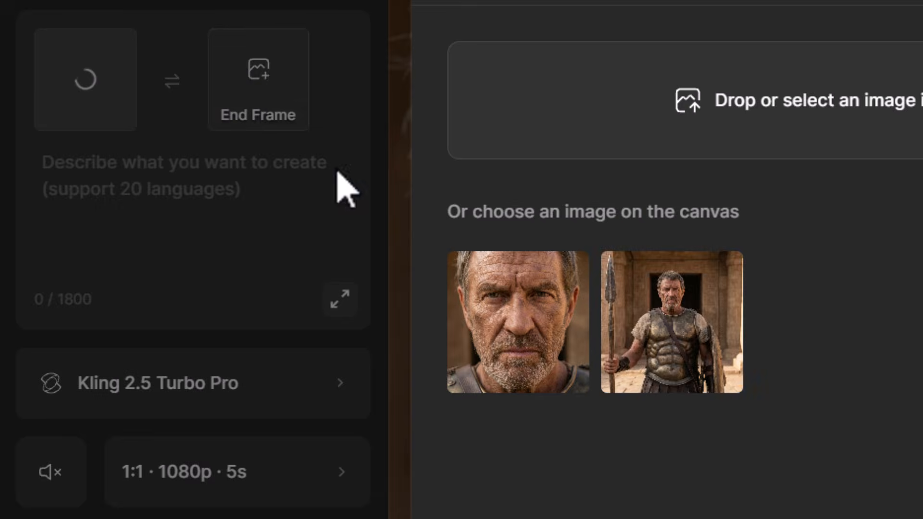
{"action": "left_click", "coordinate": [480, 327]}
- Enter the video prompt "the mans breathes heavy and looks aggressive and determined as the camera zooms in to focus on his eyes"
{"action": "left_click", "coordinate": [195, 162]}
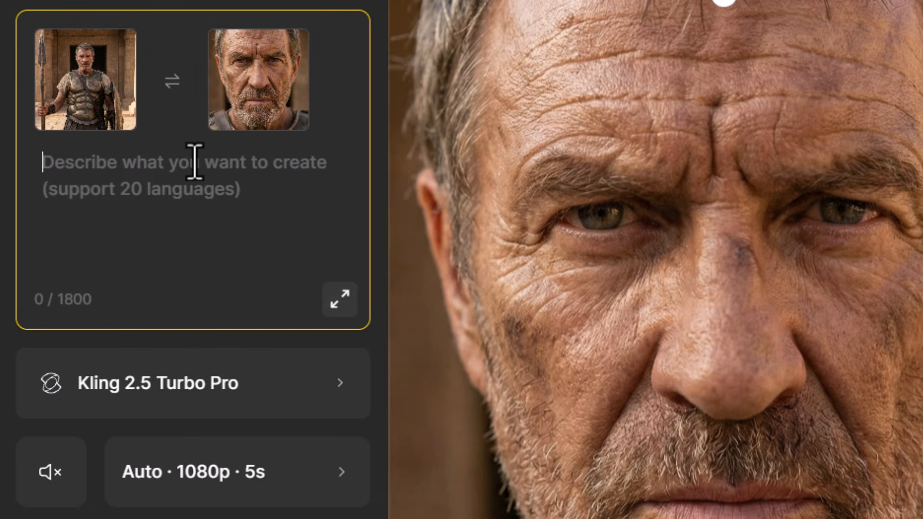
{"action": "type", "text": "the mans brea"}
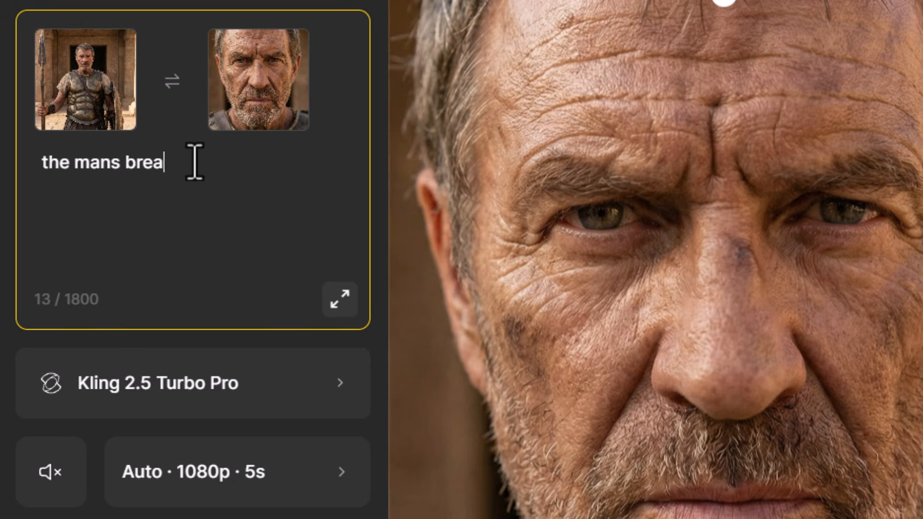
{"action": "type", "text": "thes heavy and looks aggressive and determined as the camera zooms in to focus on his eyes"}
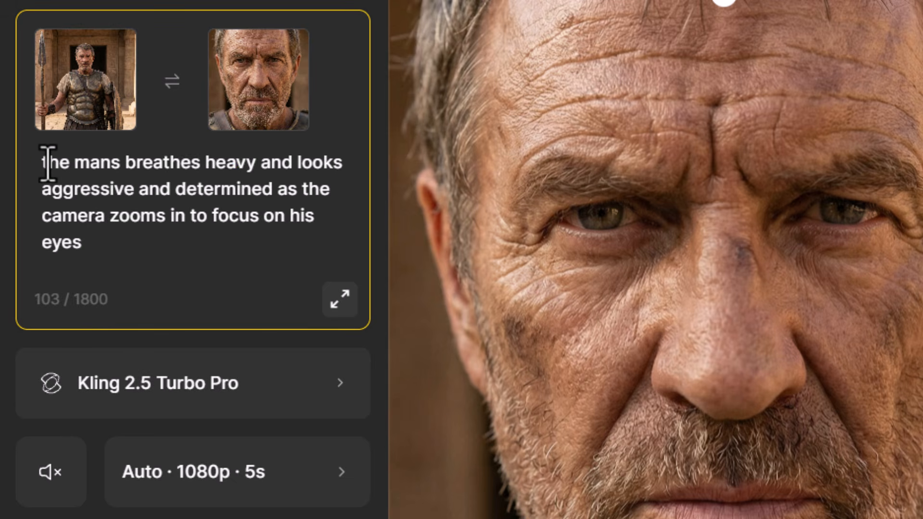
{"action": "left_click_drag", "start_coordinate": [47, 162], "coordinate": [140, 198]}
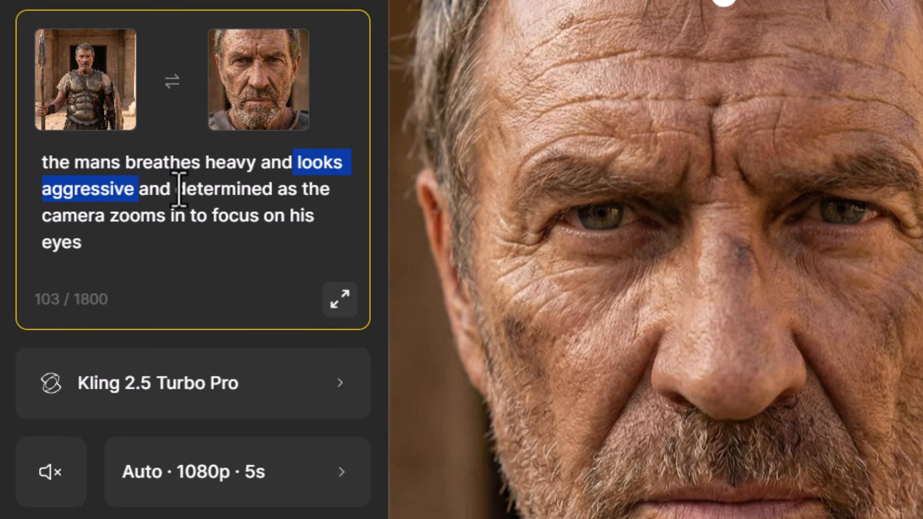
{"action": "left_click_drag", "start_coordinate": [42, 222], "coordinate": [274, 247]}
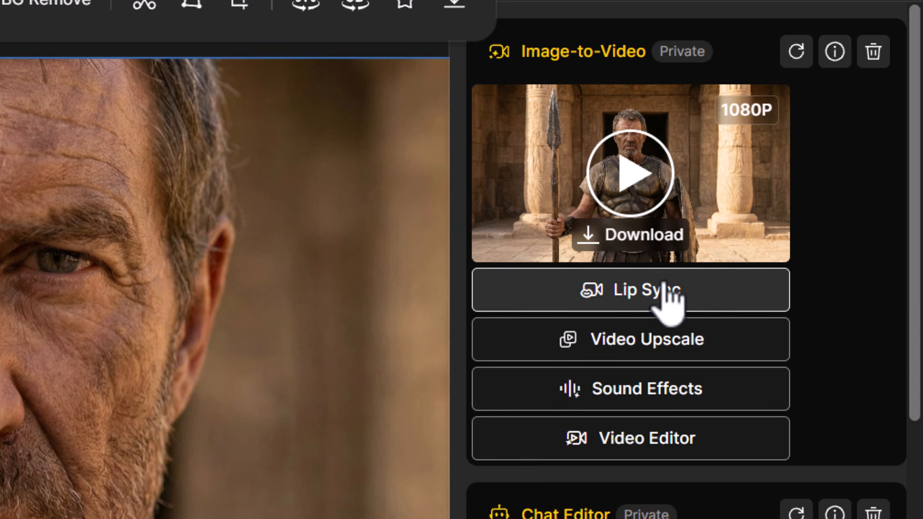
- Start a lip sync of the warrior video with his face selected as the speaker, and set the output quality to 1080p
{"action": "left_click", "coordinate": [667, 294]}
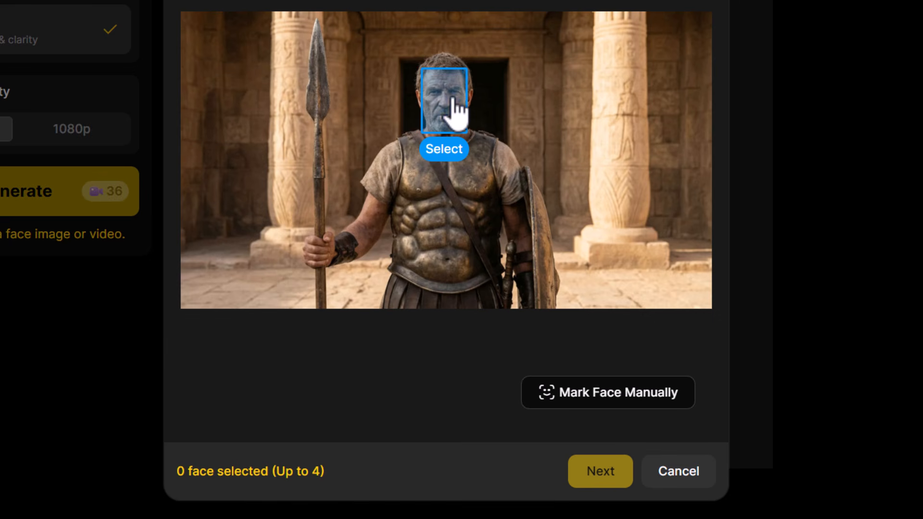
{"action": "left_click", "coordinate": [454, 111]}
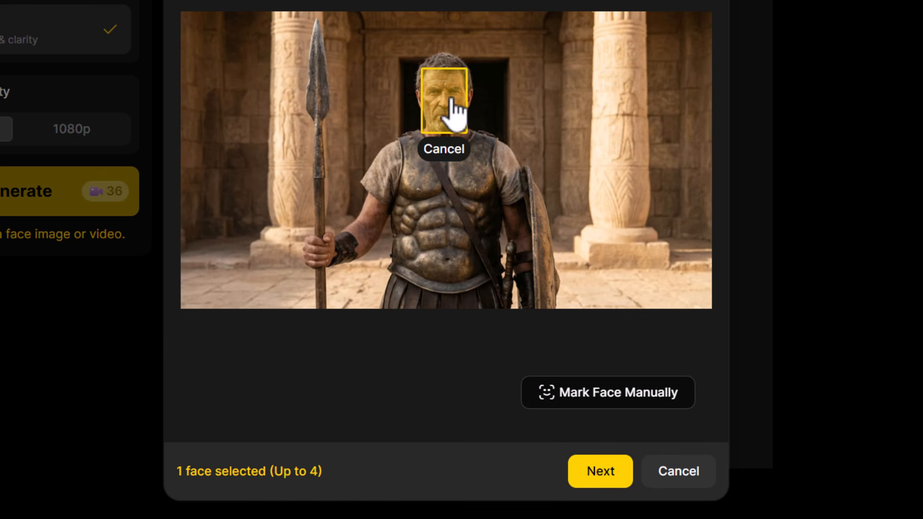
{"action": "left_click", "coordinate": [600, 478]}
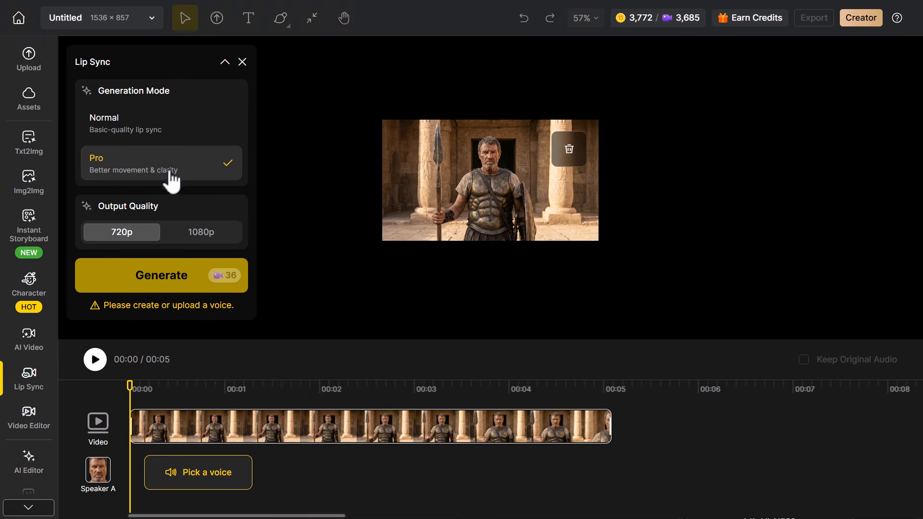
{"action": "left_click", "coordinate": [193, 235]}
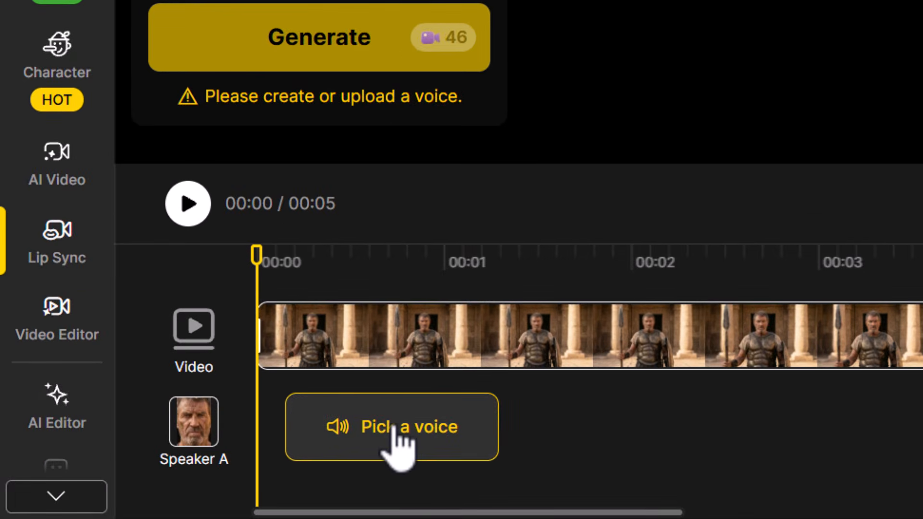
- Open the speaking voice options for Speaker A and select the male narrative voice Adam Stone
{"action": "left_click", "coordinate": [393, 425]}
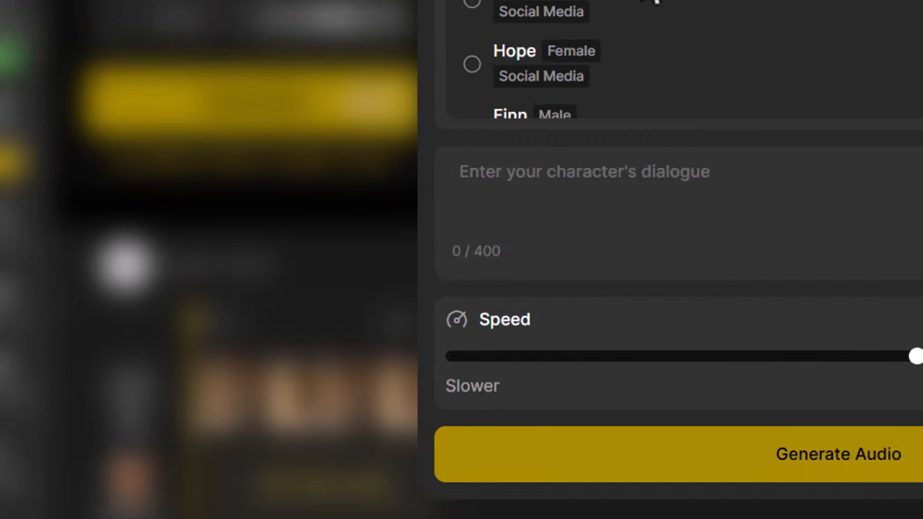
{"action": "scroll", "coordinate": [289, 319], "scroll_direction": "down", "scroll_amount": 7}
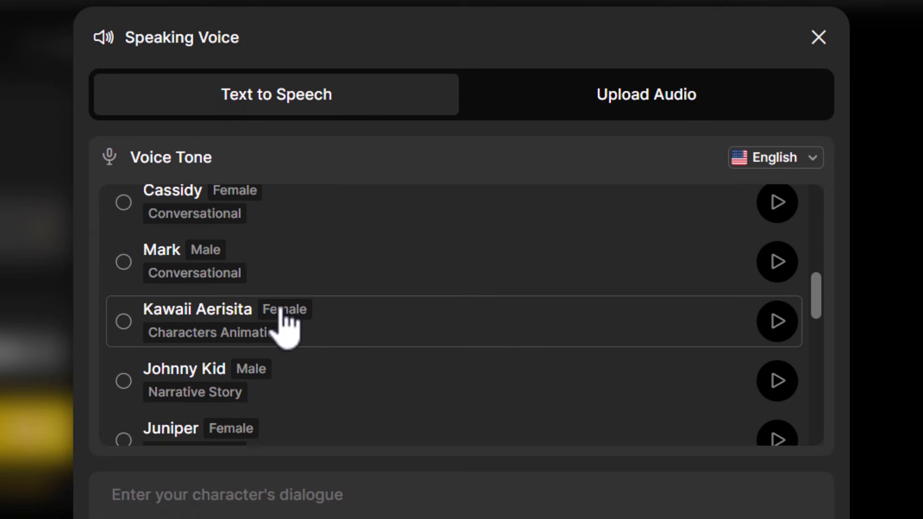
{"action": "scroll", "coordinate": [284, 326], "scroll_direction": "up", "scroll_amount": 4}
{"action": "left_click", "coordinate": [152, 318]}
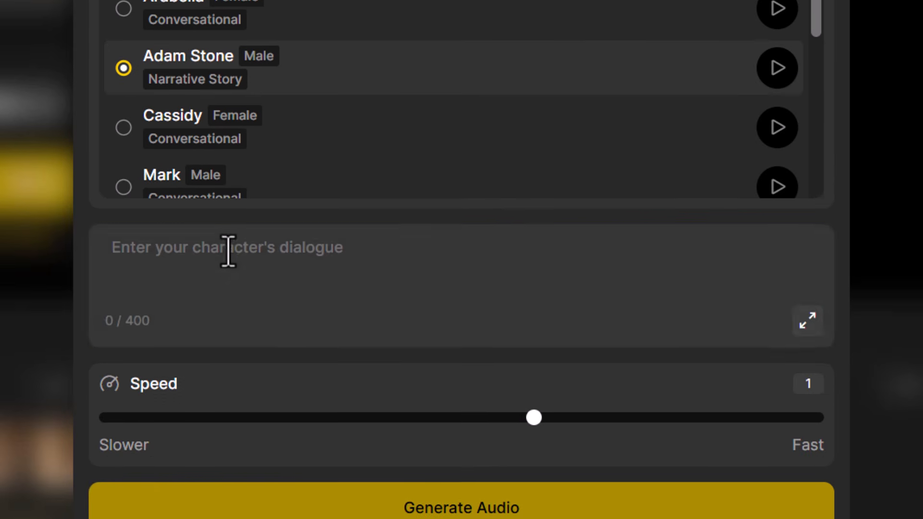
- Enter the dialogue "I'm ready. LET'S DO IT!" and generate its speech audio
{"action": "left_click", "coordinate": [229, 485]}
{"action": "type", "text": "I'm ready.  LET'S DO IT!"}
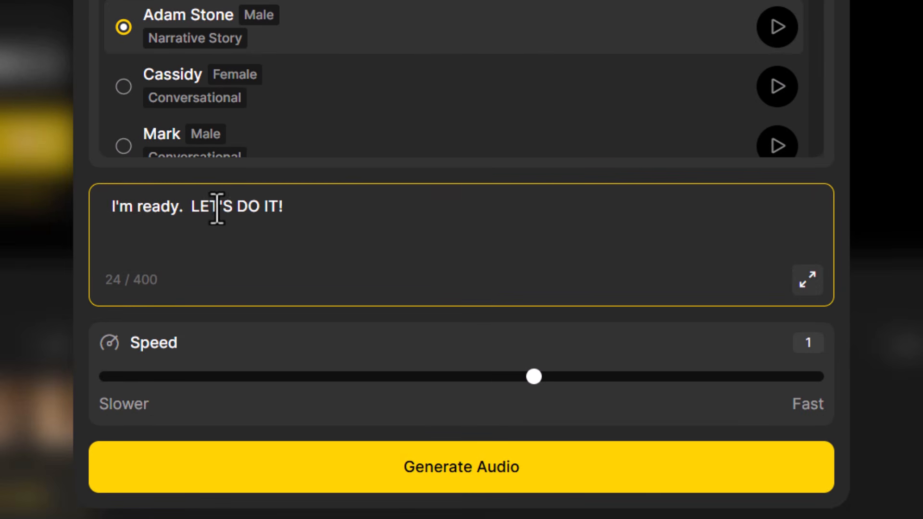
{"action": "left_click_drag", "start_coordinate": [186, 208], "coordinate": [304, 206]}
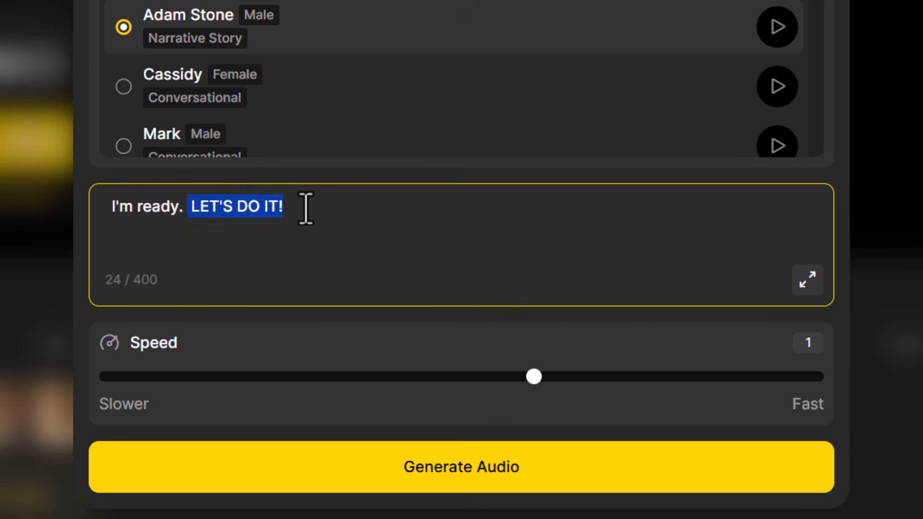
{"action": "left_click", "coordinate": [305, 207]}
{"action": "left_click_drag", "start_coordinate": [193, 207], "coordinate": [313, 206]}
{"action": "left_click", "coordinate": [314, 207]}
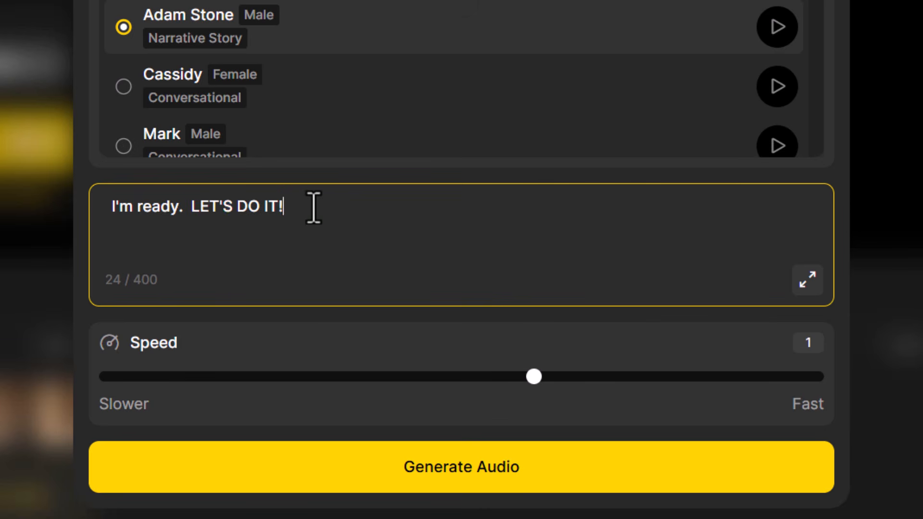
{"action": "left_click", "coordinate": [485, 470]}
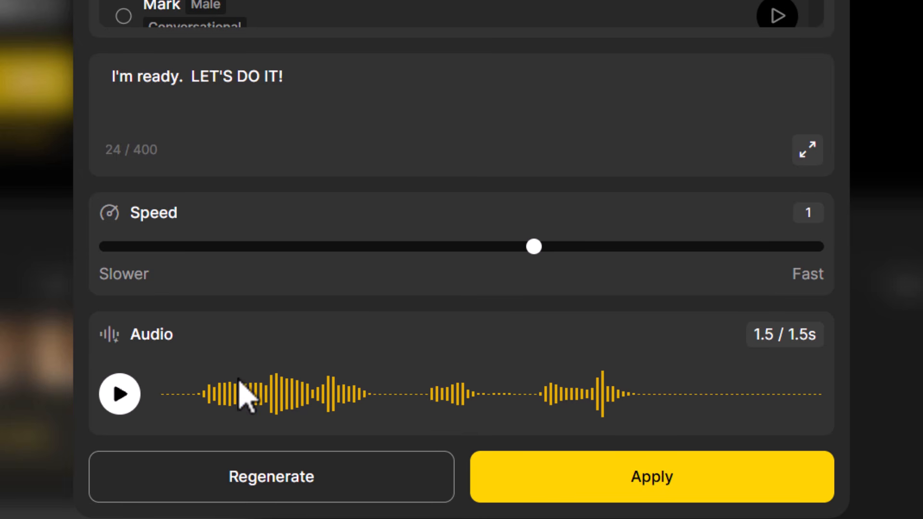
- Regenerate the dialogue audio with the male narrative voice James and apply it to Speaker A
{"action": "scroll", "coordinate": [268, 165], "scroll_direction": "up", "scroll_amount": 8}
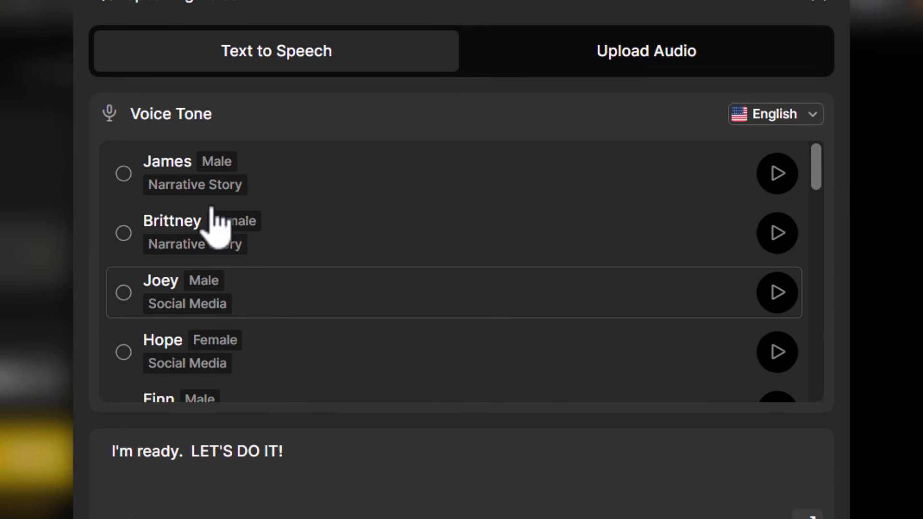
{"action": "left_click", "coordinate": [126, 174]}
{"action": "scroll", "coordinate": [161, 202], "scroll_direction": "down", "scroll_amount": 8}
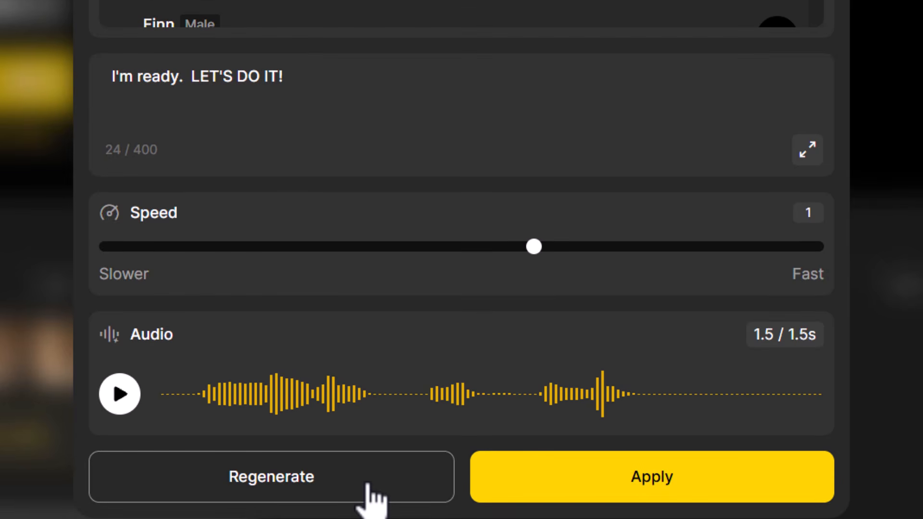
{"action": "left_click", "coordinate": [368, 485]}
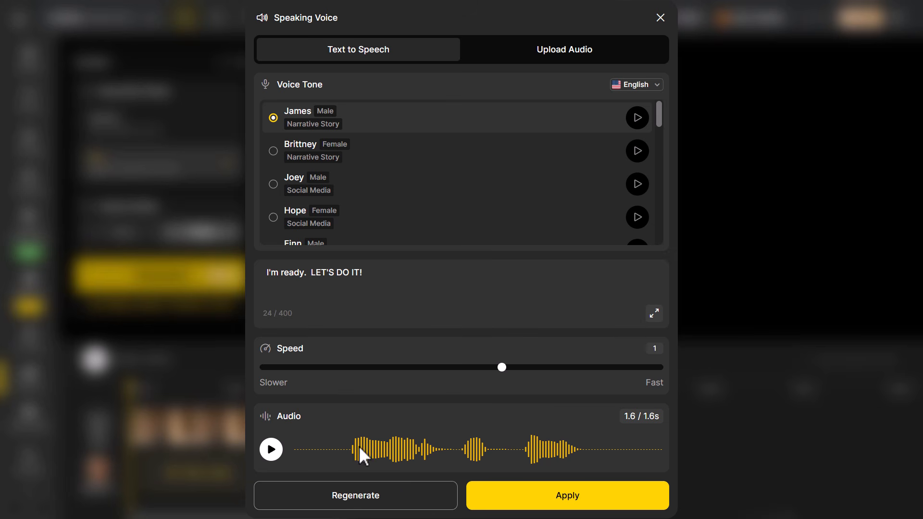
{"action": "left_click", "coordinate": [559, 497]}
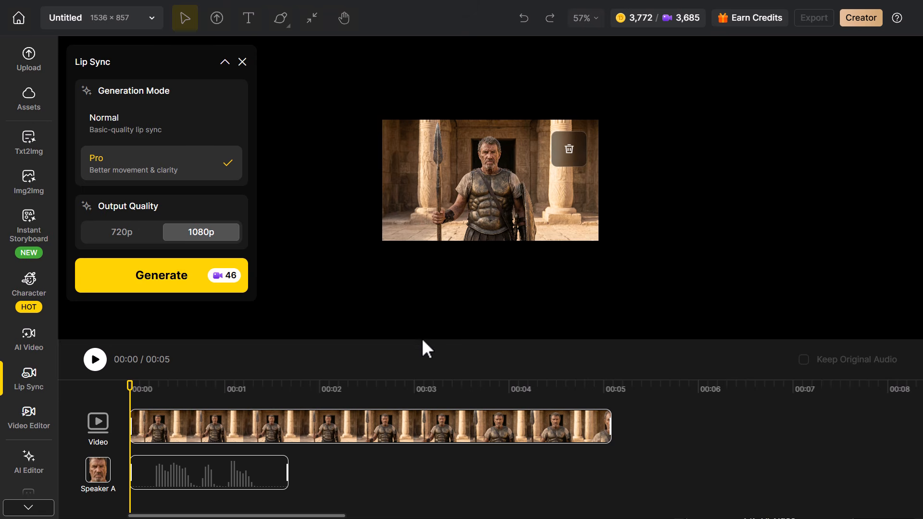
- Move the speech clip to start about 2.3 seconds into the timeline and, after a preview, generate the lip-synced video
{"action": "left_click_drag", "start_coordinate": [203, 472], "coordinate": [261, 476]}
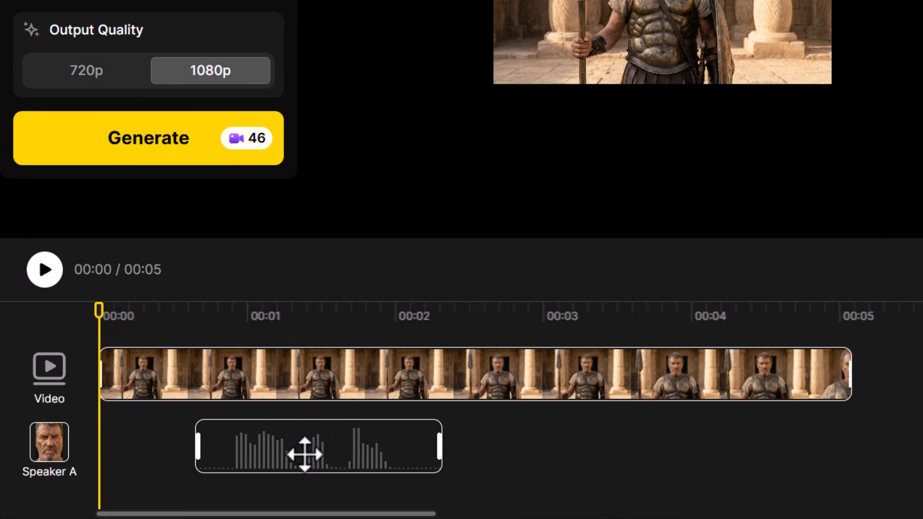
{"action": "left_click_drag", "start_coordinate": [305, 454], "coordinate": [556, 458]}
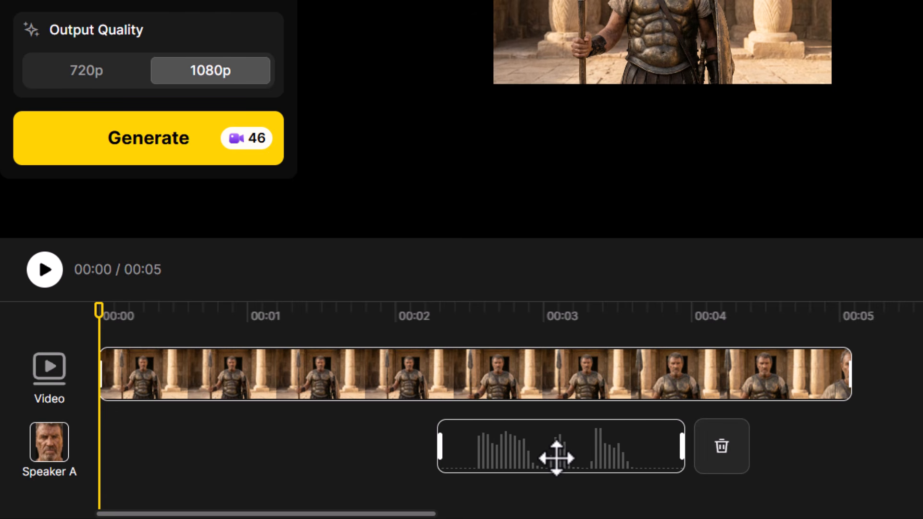
{"action": "left_click", "coordinate": [427, 364]}
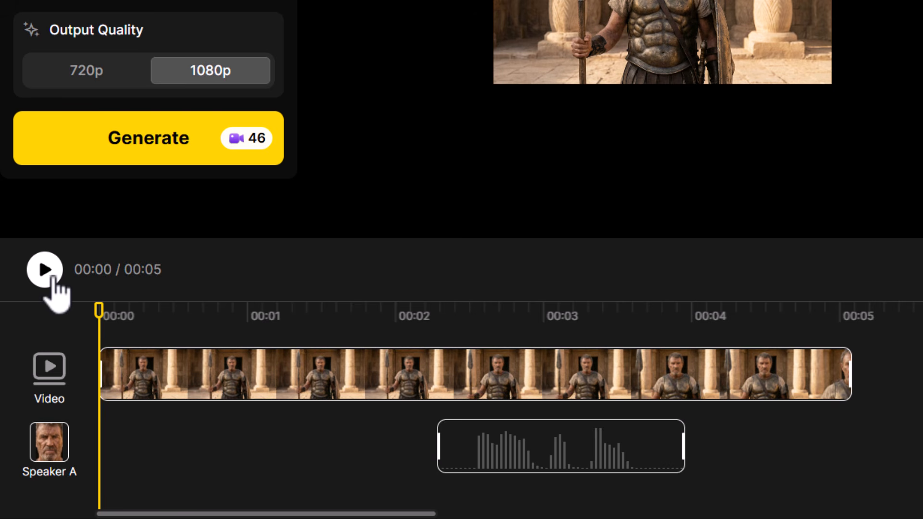
{"action": "left_click", "coordinate": [45, 270]}
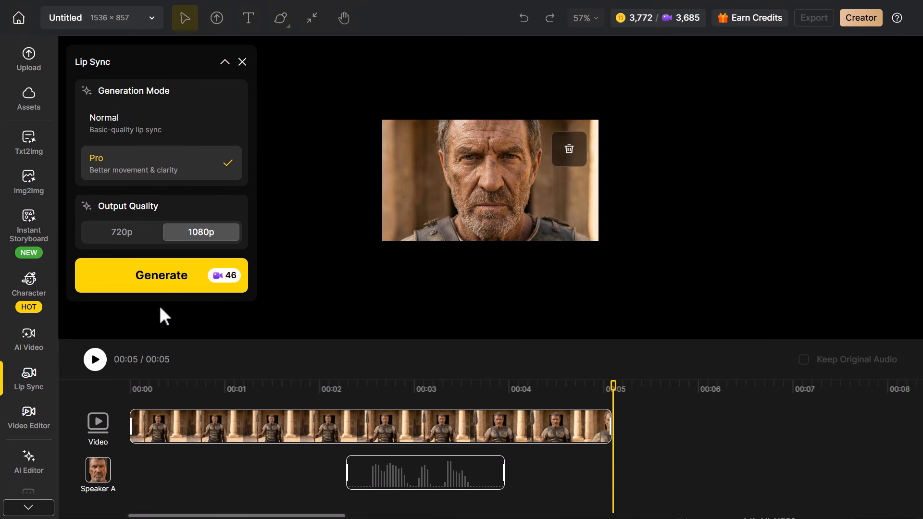
{"action": "left_click", "coordinate": [177, 290]}
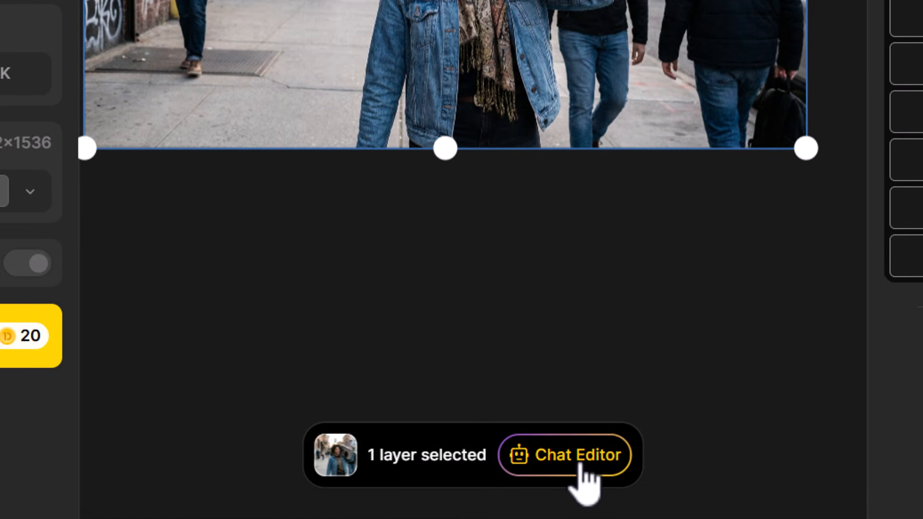
- Generate a Chat Editor version of the boombox image with "change this woman to be closer as if she was walked toward us and is looking up"
{"action": "left_click", "coordinate": [576, 462]}
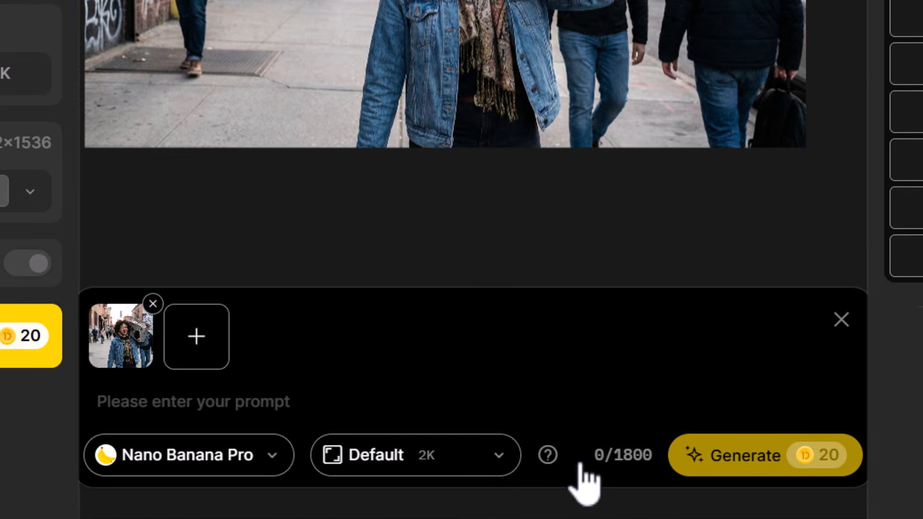
{"action": "type", "text": "change this woman to be closer as if she was walked toward us and is looking up"}
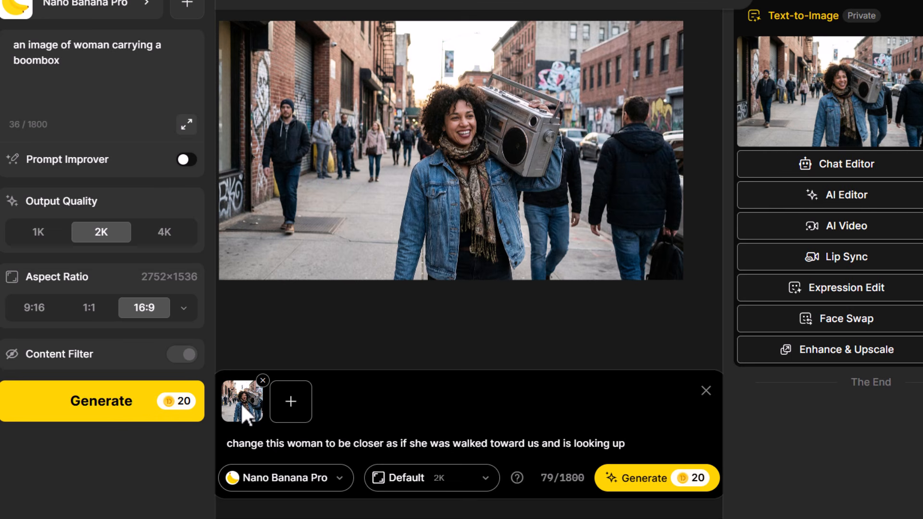
{"action": "left_click", "coordinate": [644, 478]}
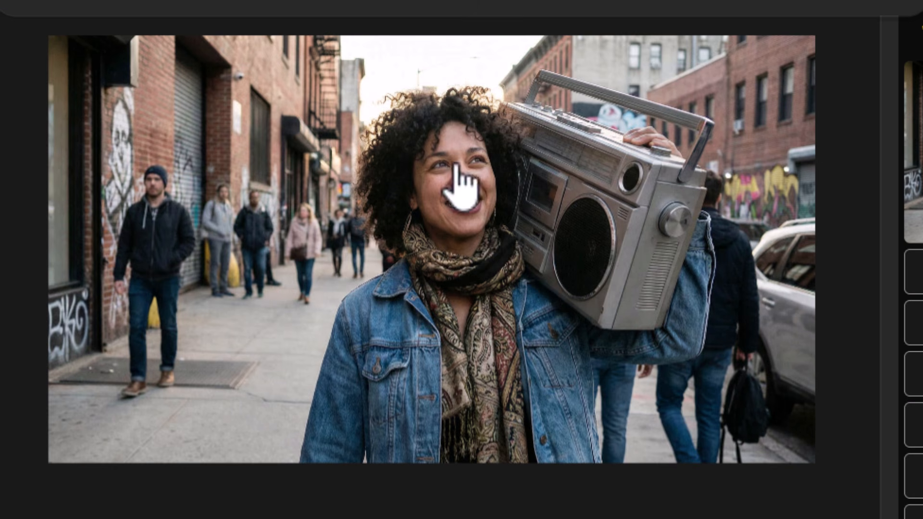
- Generate a version of the closer woman image with "pop this image into an old television screen" and place it on the canvas
{"action": "left_click", "coordinate": [547, 231]}
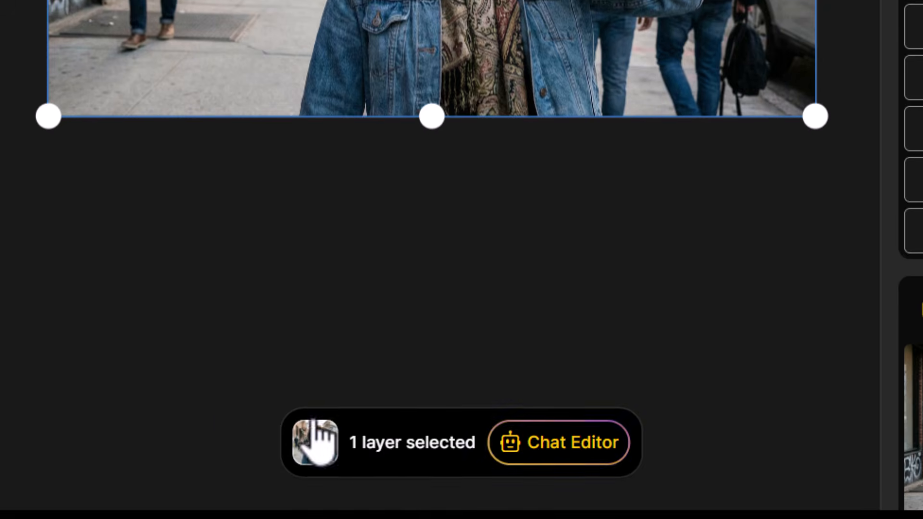
{"action": "left_click", "coordinate": [315, 439]}
{"action": "type", "text": "pop this image into an old television screen"}
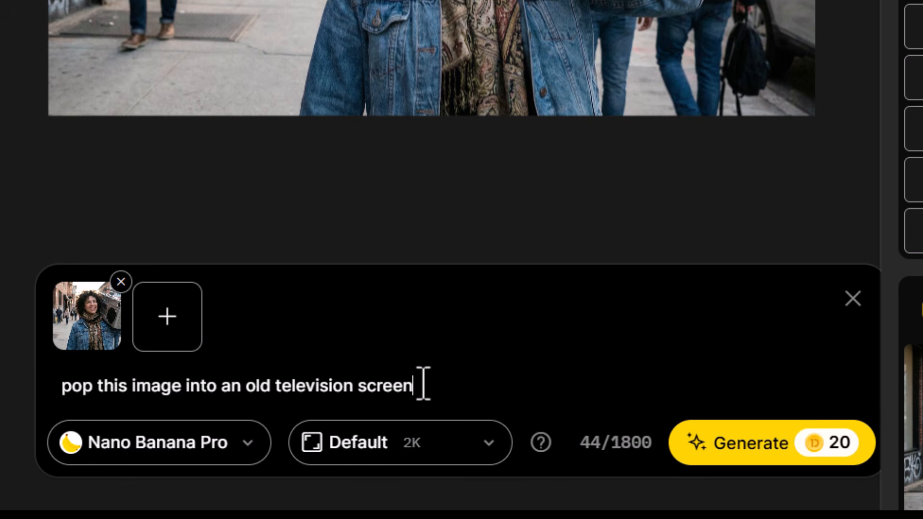
{"action": "left_click", "coordinate": [779, 448]}
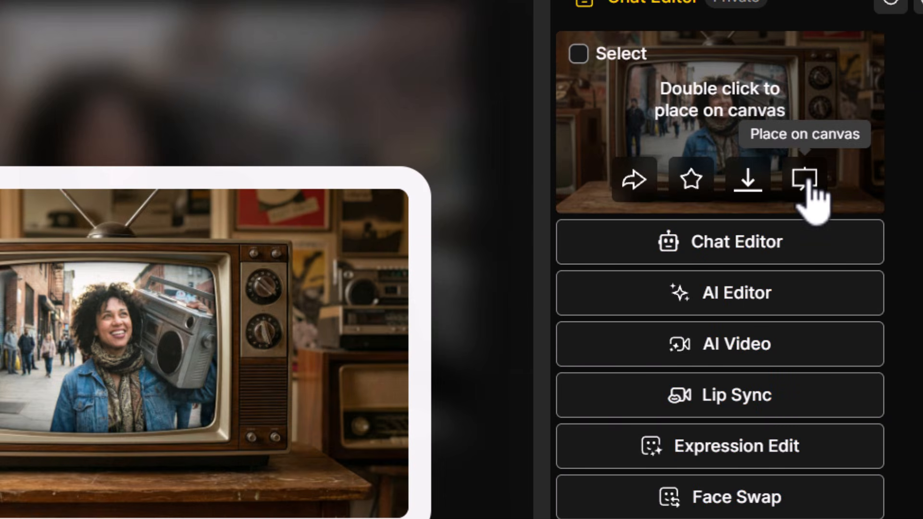
{"action": "left_click", "coordinate": [806, 179]}
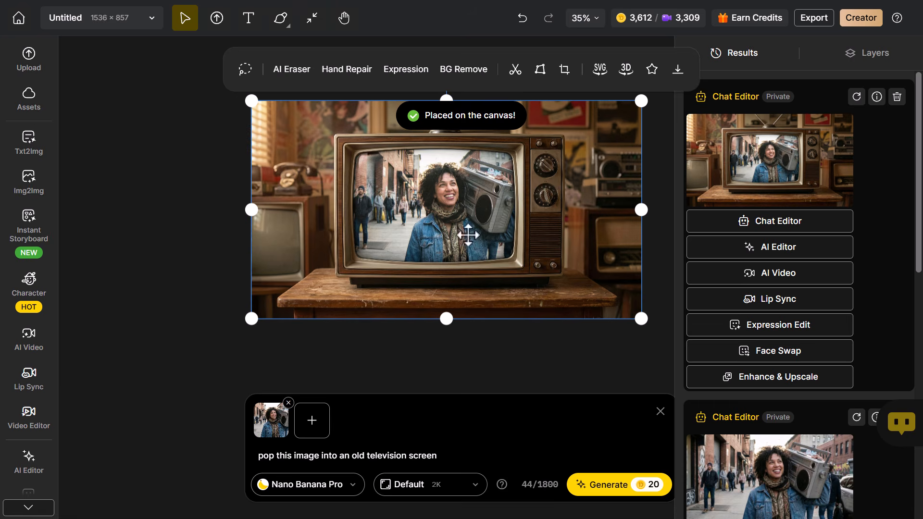
- Hide Layer 2 and Layer 3 to compare the original street image with the television version, and show Layer 3 again
{"action": "left_click", "coordinate": [867, 53]}
{"action": "left_click", "coordinate": [892, 156]}
{"action": "left_click", "coordinate": [892, 104]}
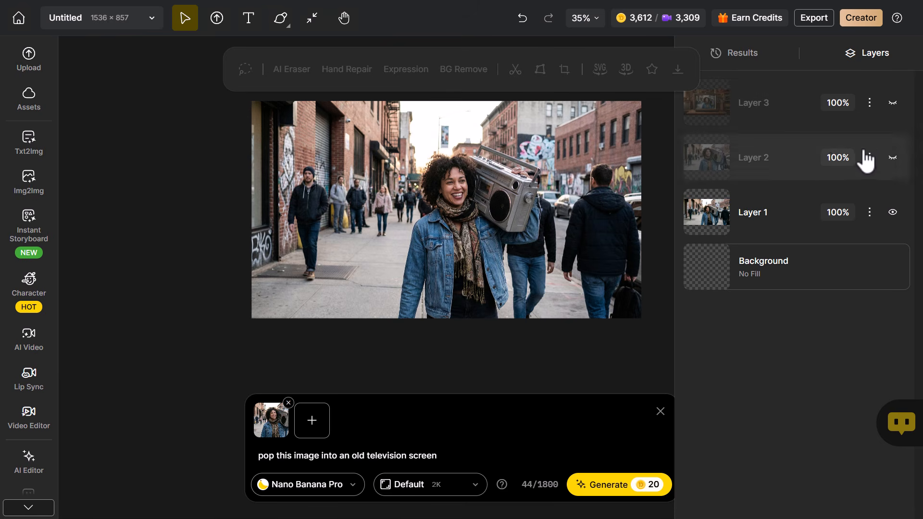
{"action": "left_click", "coordinate": [893, 103]}
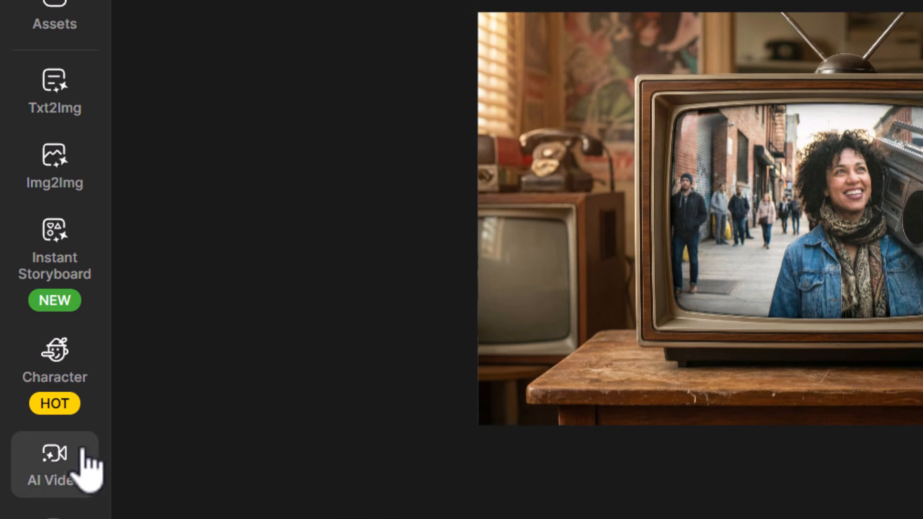
- Set up an AI video with the street image of the woman as start frame and the television image as end frame
{"action": "left_click", "coordinate": [81, 454]}
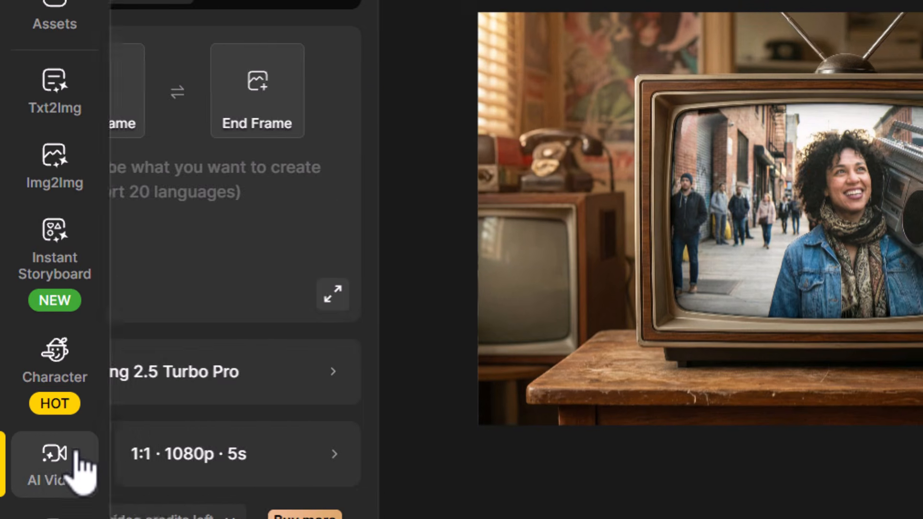
{"action": "left_click", "coordinate": [197, 110]}
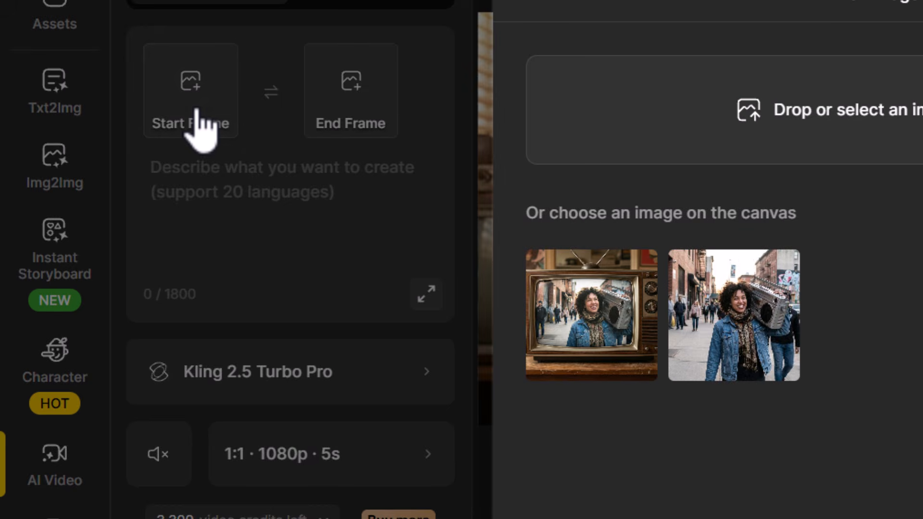
{"action": "left_click", "coordinate": [764, 310]}
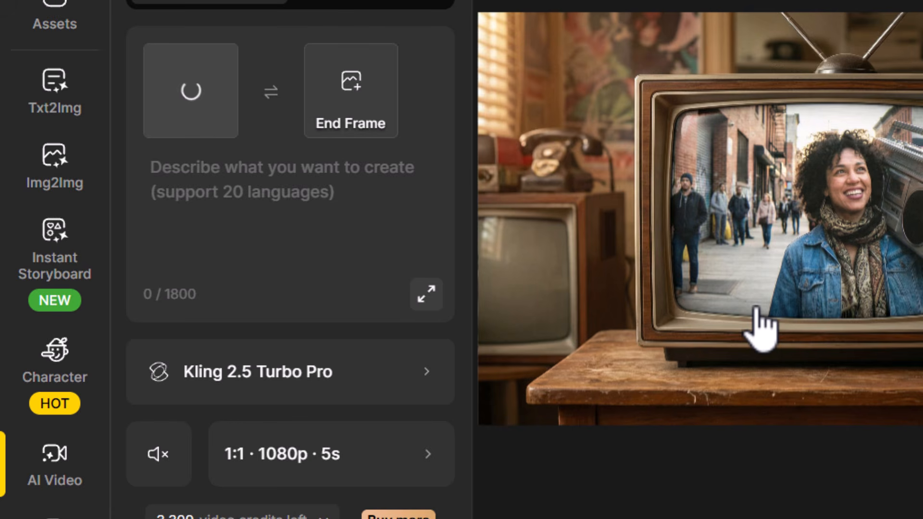
{"action": "left_click", "coordinate": [344, 107]}
{"action": "left_click", "coordinate": [579, 323]}
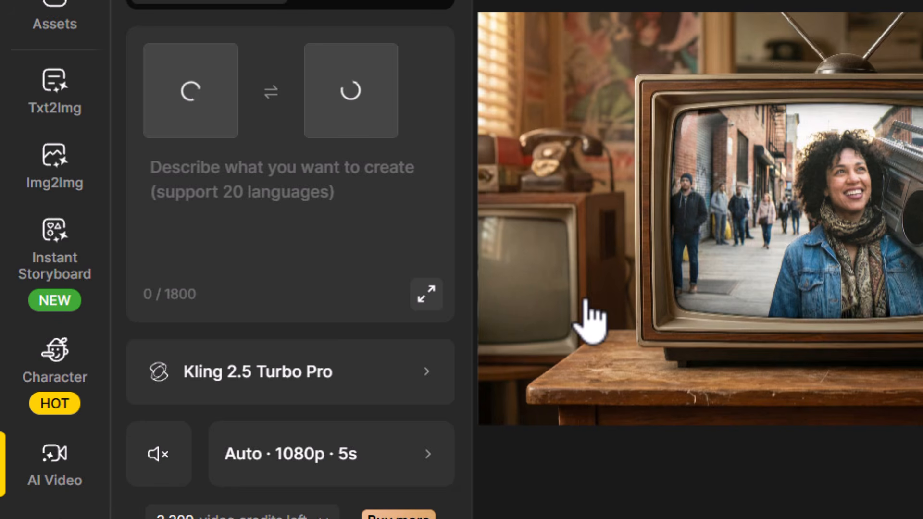
- Enter the video prompt "show a woman walking toward us holding a boom box. slowly zoom out and transition to reveal she is on a television set"
{"action": "left_click", "coordinate": [202, 183]}
{"action": "type", "text": "show a woman walking toward us holding a boom box.  slowly zoom out  and transition to reveal she is on a television set"}
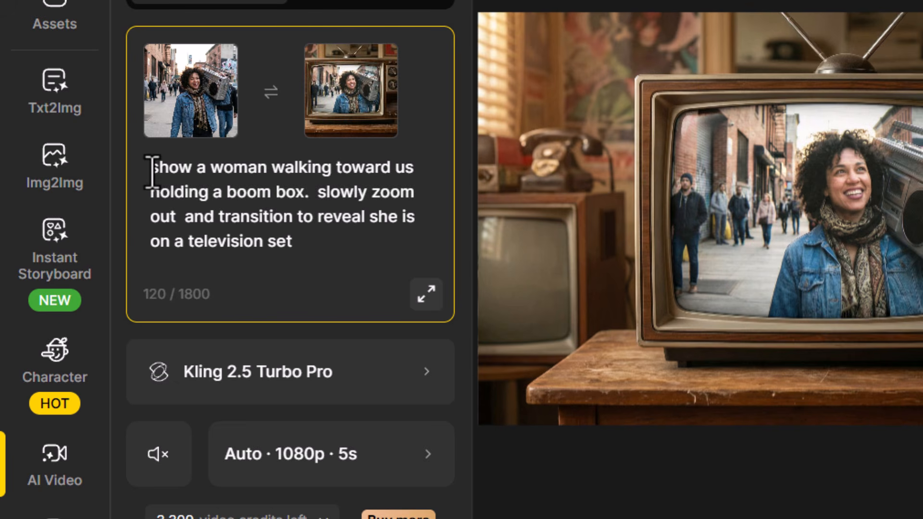
{"action": "left_click_drag", "start_coordinate": [152, 171], "coordinate": [306, 194]}
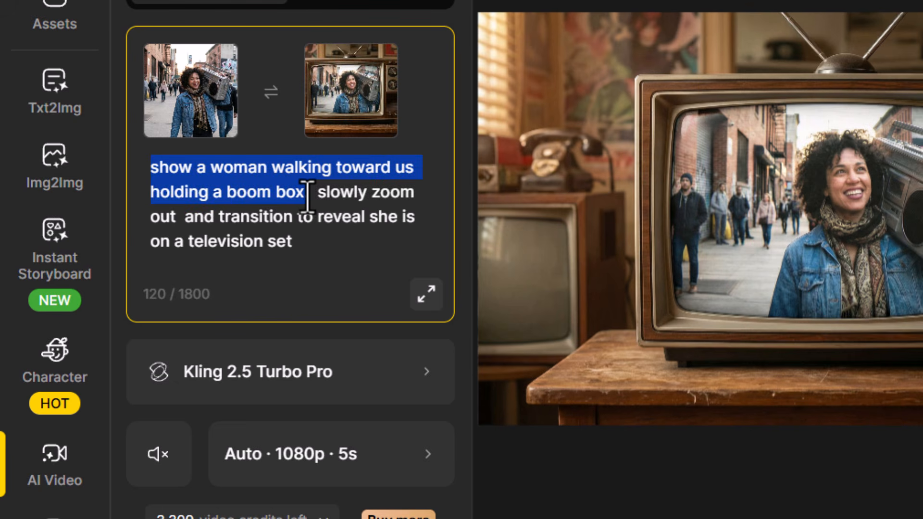
{"action": "left_click", "coordinate": [318, 198]}
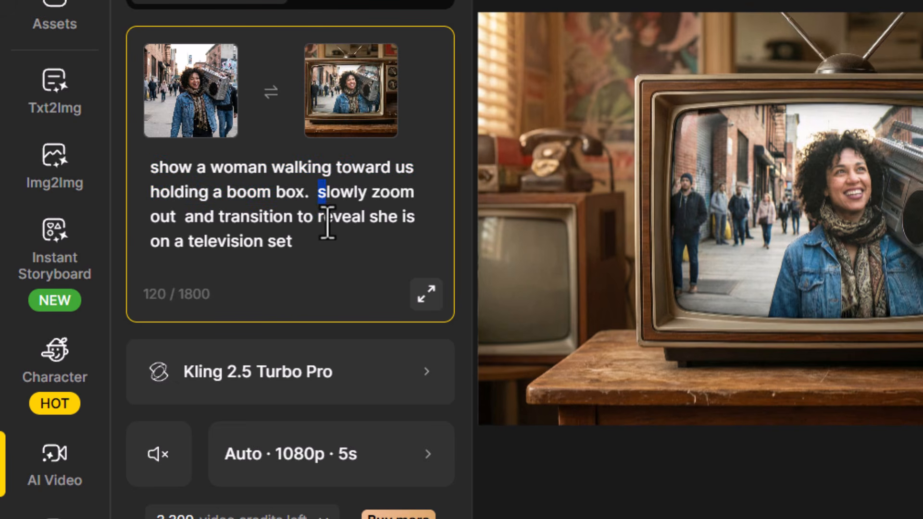
{"action": "left_click_drag", "start_coordinate": [327, 222], "coordinate": [334, 245]}
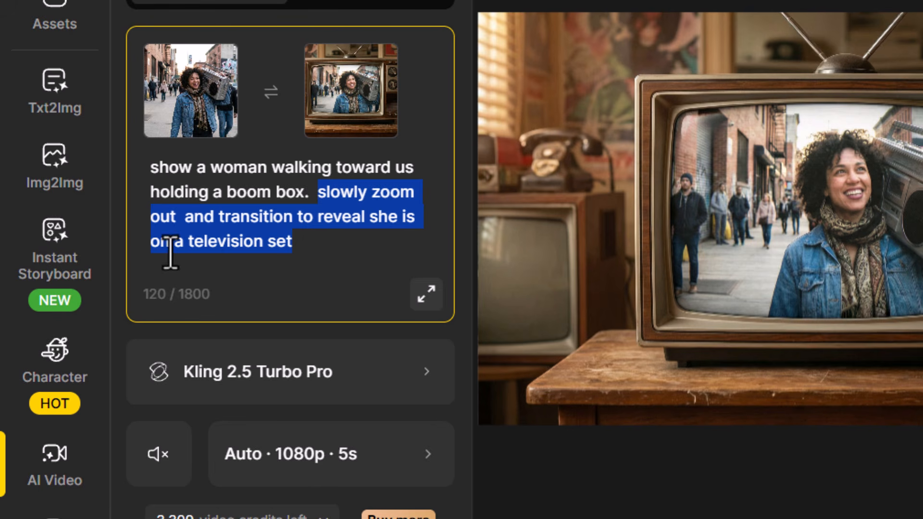
{"action": "left_click", "coordinate": [335, 249]}
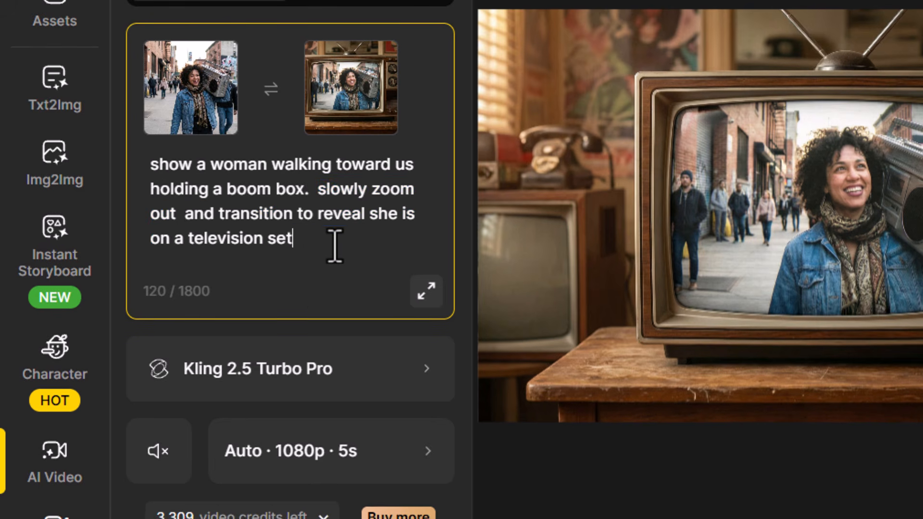
{"action": "scroll", "coordinate": [333, 240], "scroll_direction": "down", "scroll_amount": 3}
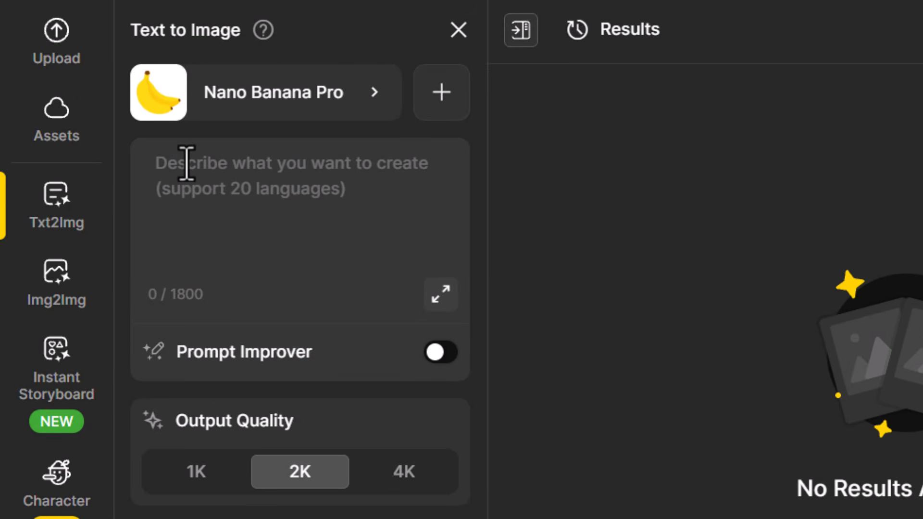
- Generate an image with "a polaroid photo of a man sitting on a bench in a park. the polaroid is sitting on a desktop surrounded by office items"
{"action": "left_click", "coordinate": [186, 164]}
{"action": "type", "text": "a polaroid photo of a man sitting on a bench in a park. the polaroid is sitting on a desktop surrounded by office items"}
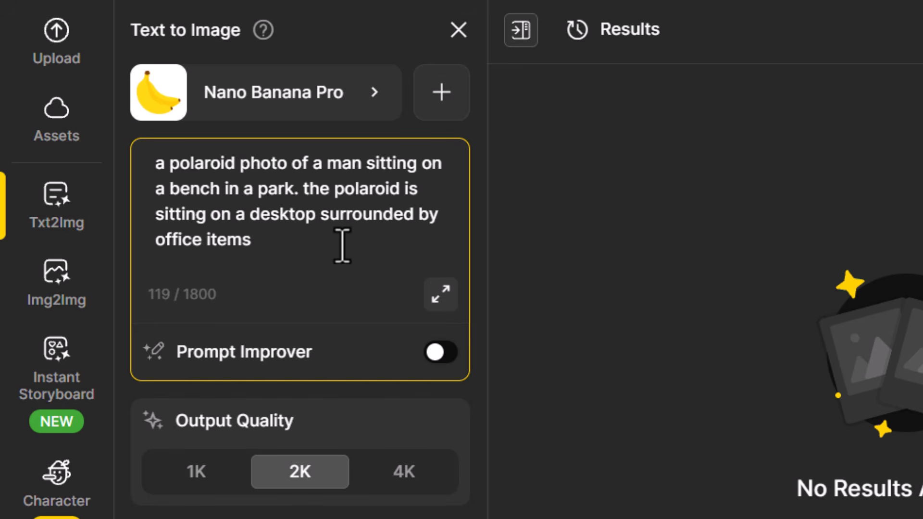
{"action": "left_click", "coordinate": [151, 421]}
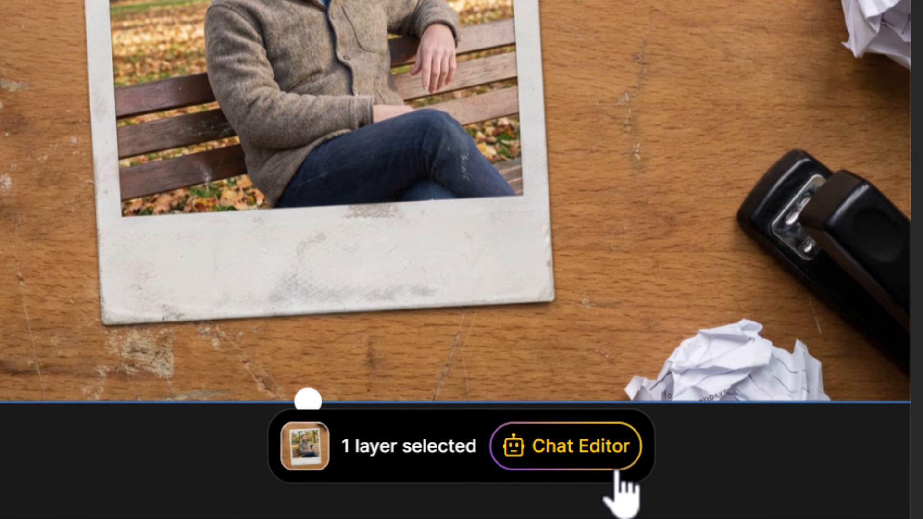
- Generate a Chat Editor version of the polaroid image with the prompt "extract the image from the photo"
{"action": "left_click", "coordinate": [525, 486]}
{"action": "left_click", "coordinate": [596, 456]}
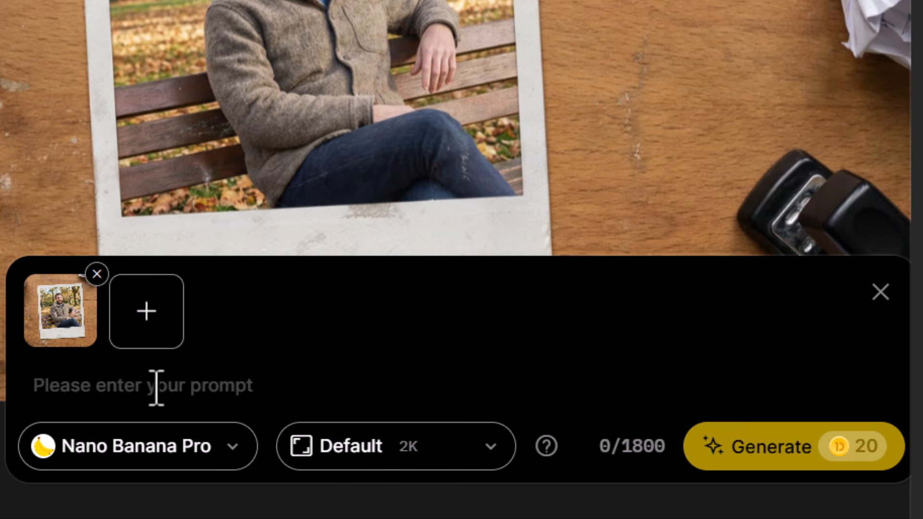
{"action": "type", "text": "extract the image from the photo"}
{"action": "left_click_drag", "start_coordinate": [33, 388], "coordinate": [314, 390]}
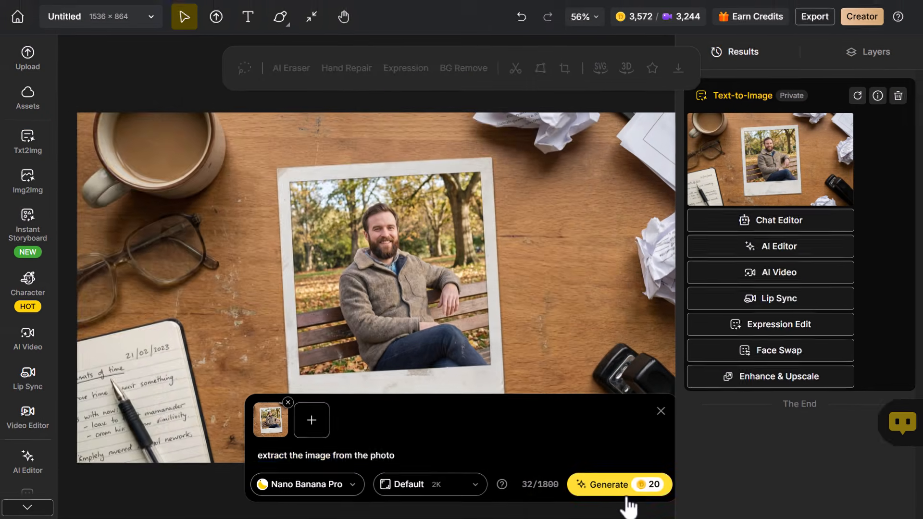
{"action": "left_click", "coordinate": [772, 446]}
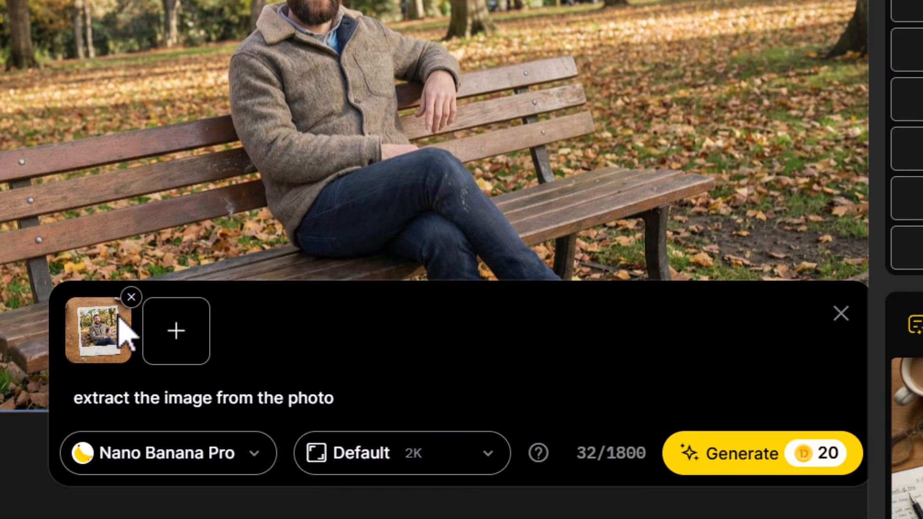
- Make the extracted bench image the Chat Editor reference and generate a version with "crop to the mans head and shoulders"
{"action": "left_click", "coordinate": [131, 297]}
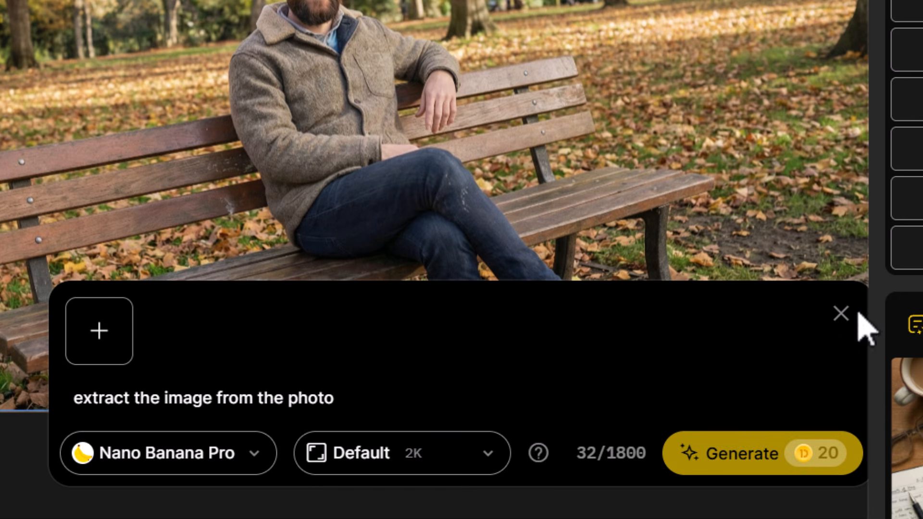
{"action": "left_click", "coordinate": [841, 314]}
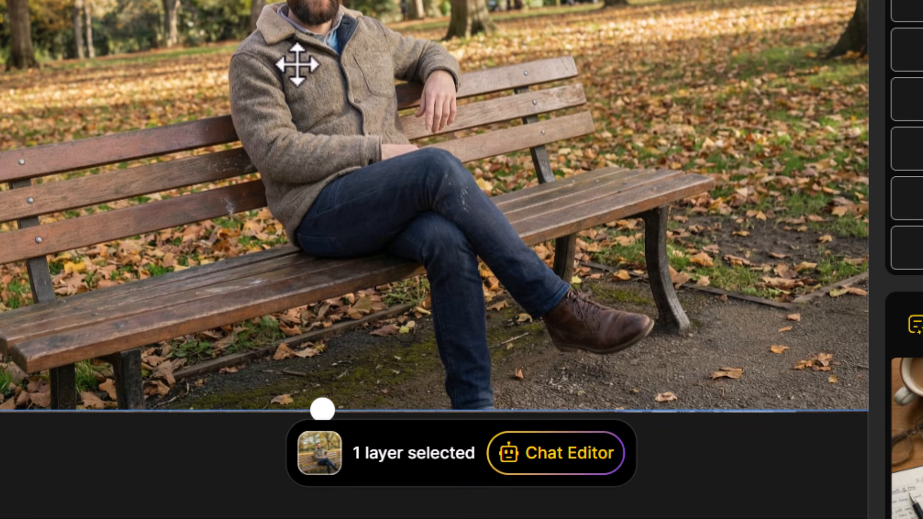
{"action": "left_click", "coordinate": [559, 461]}
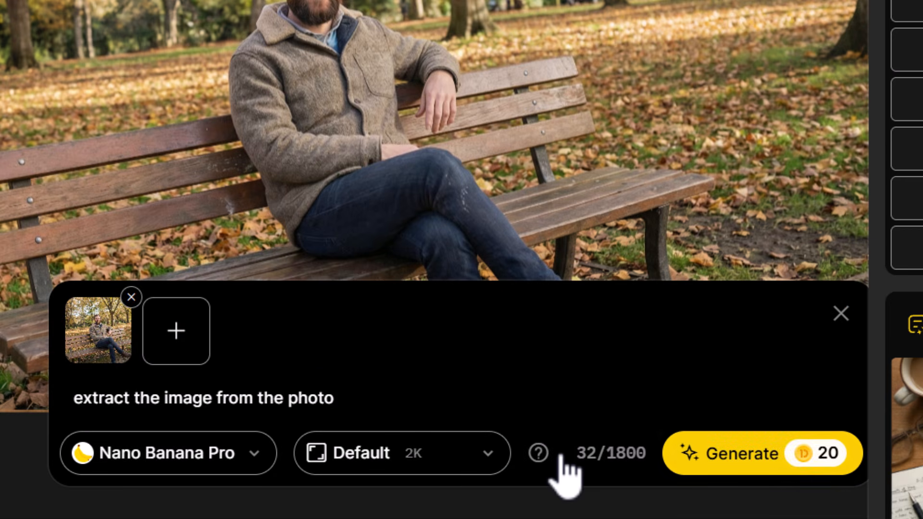
{"action": "left_click_drag", "start_coordinate": [347, 405], "coordinate": [58, 412]}
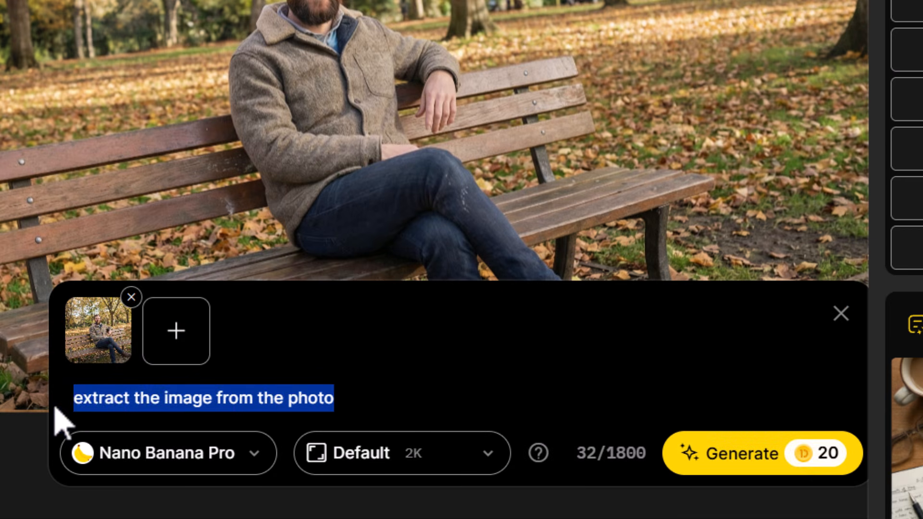
{"action": "type", "text": "crop to the mans head and shoulders"}
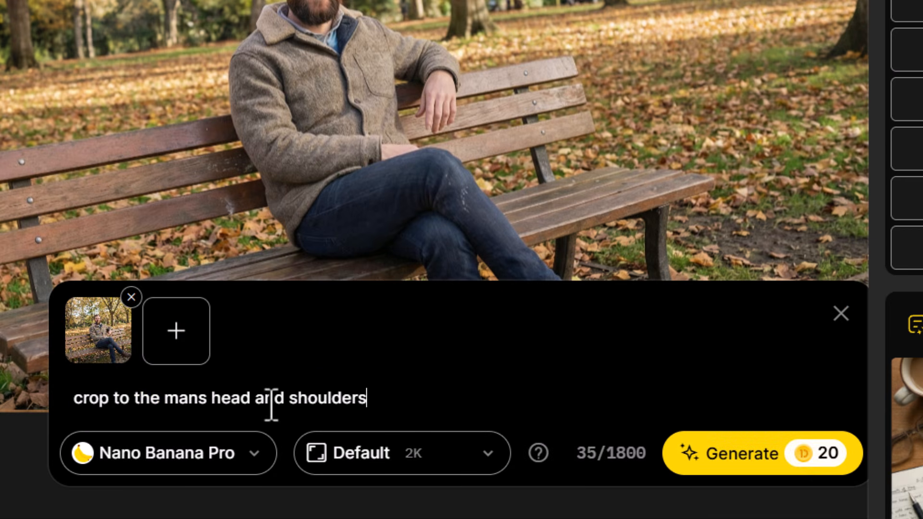
{"action": "left_click", "coordinate": [790, 462]}
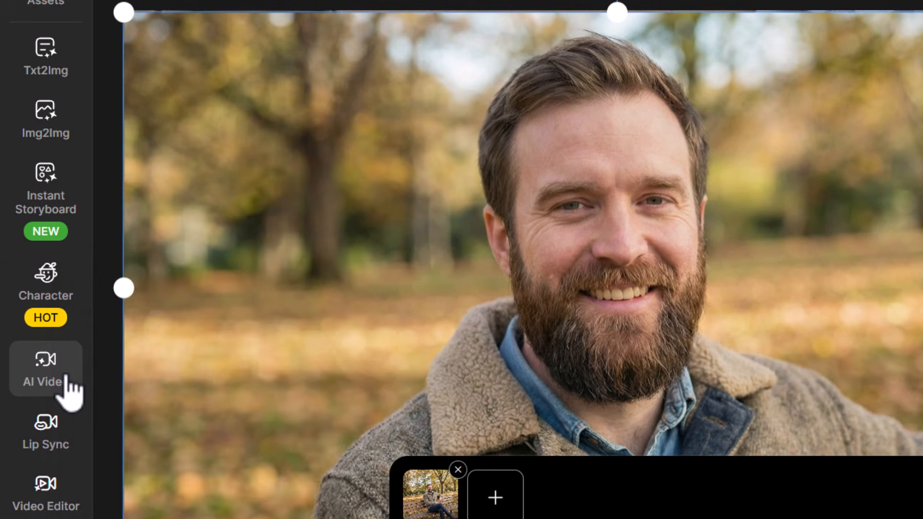
- Set up a Kling 2.5 Turbo Pro video with the polaroid image as start frame and the man's head-and-shoulders image as end frame
{"action": "left_click", "coordinate": [65, 380]}
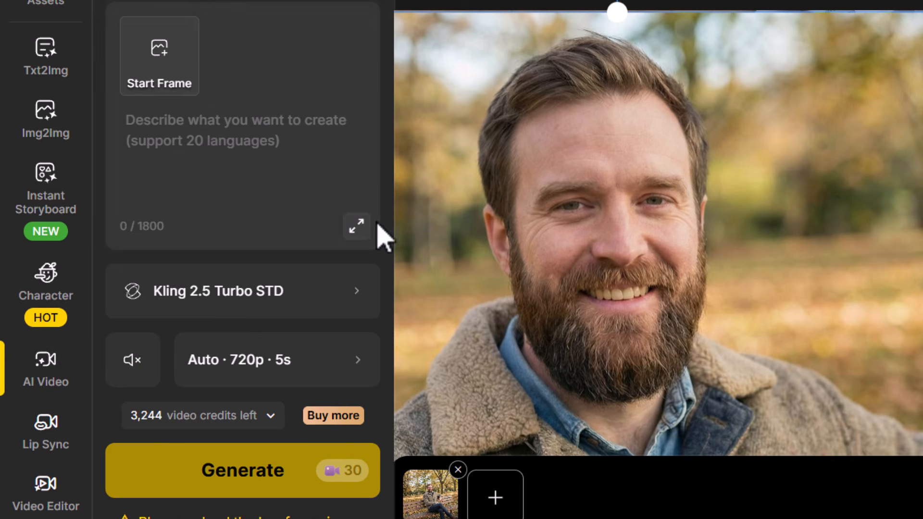
{"action": "left_click", "coordinate": [264, 291]}
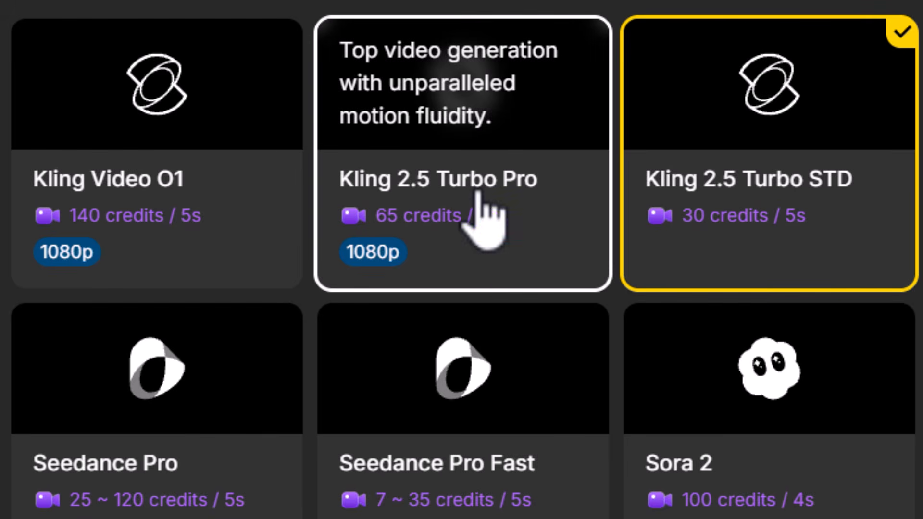
{"action": "left_click", "coordinate": [486, 193]}
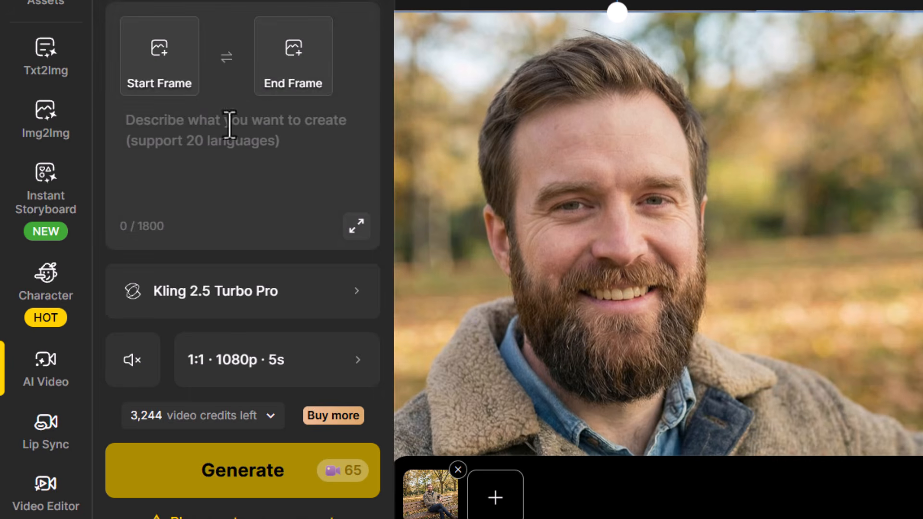
{"action": "left_click", "coordinate": [185, 60]}
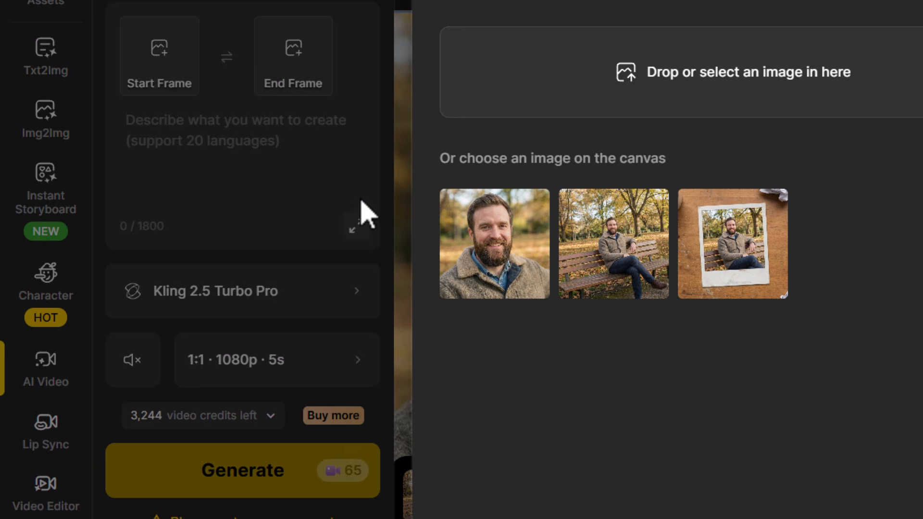
{"action": "left_click", "coordinate": [699, 257]}
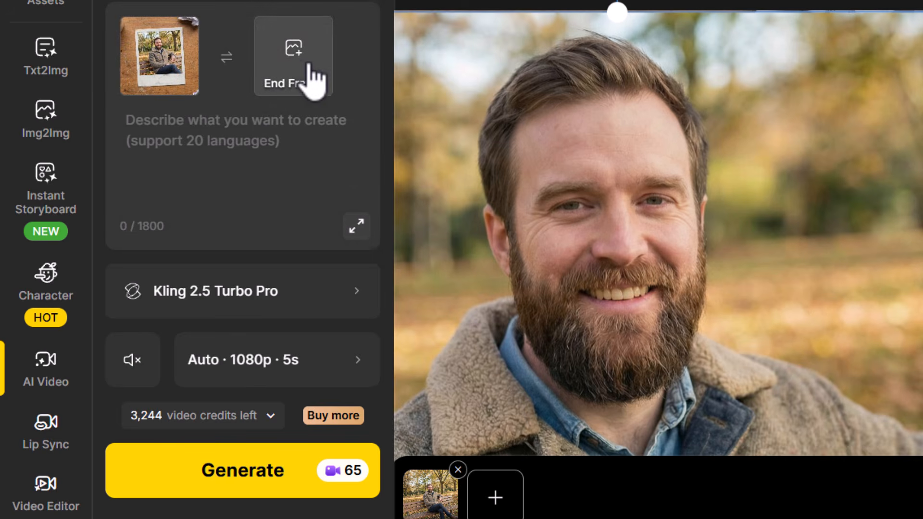
{"action": "left_click", "coordinate": [310, 60]}
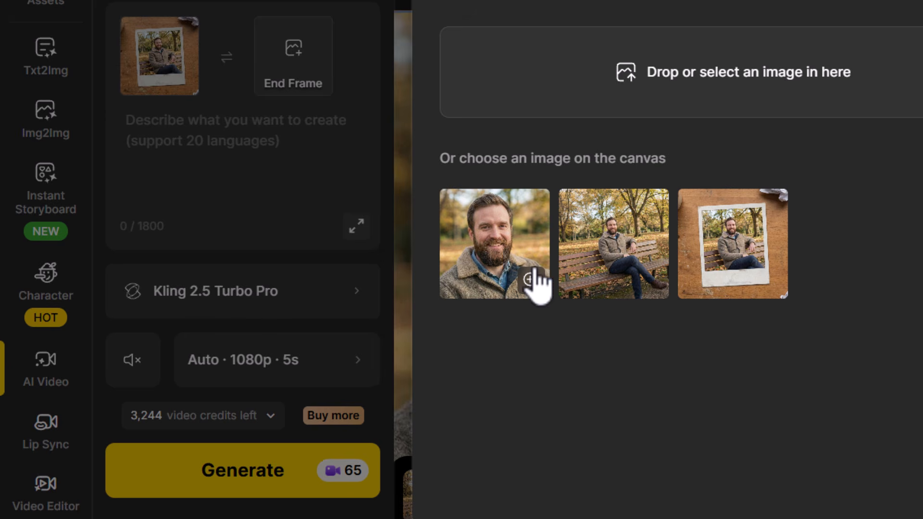
{"action": "left_click", "coordinate": [505, 255]}
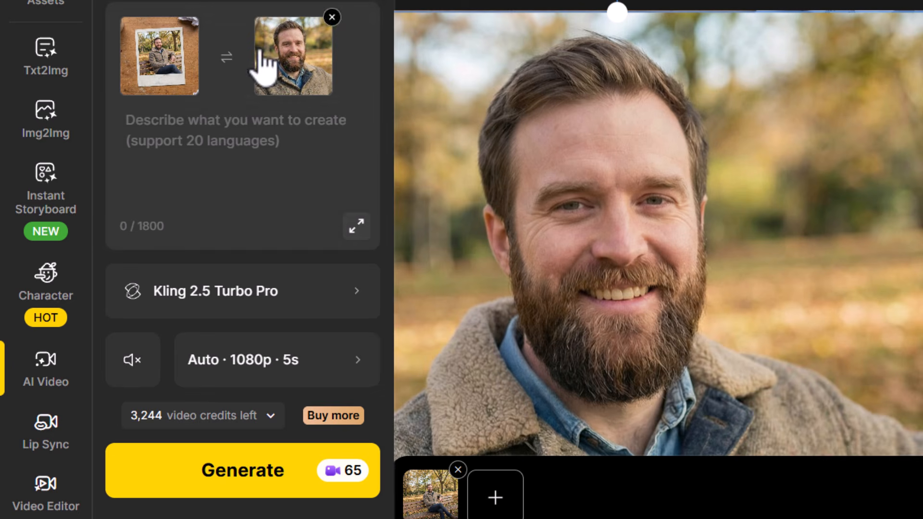
- Generate the video with the prompt "zoom in steadily to the polaroid photo to reveal the image of the man"
{"action": "left_click", "coordinate": [212, 132]}
{"action": "type", "text": "zoom in steadily to the polaroid photo to reveal the image of the man"}
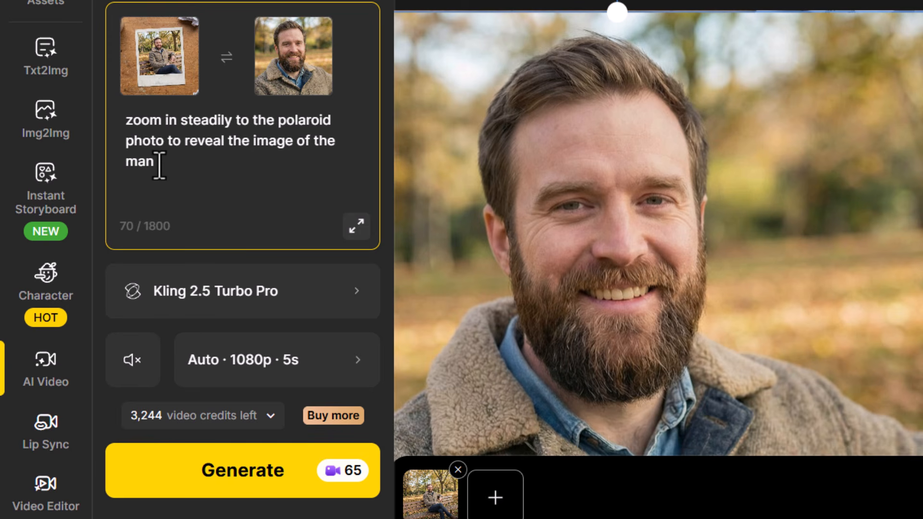
{"action": "left_click", "coordinate": [222, 486]}
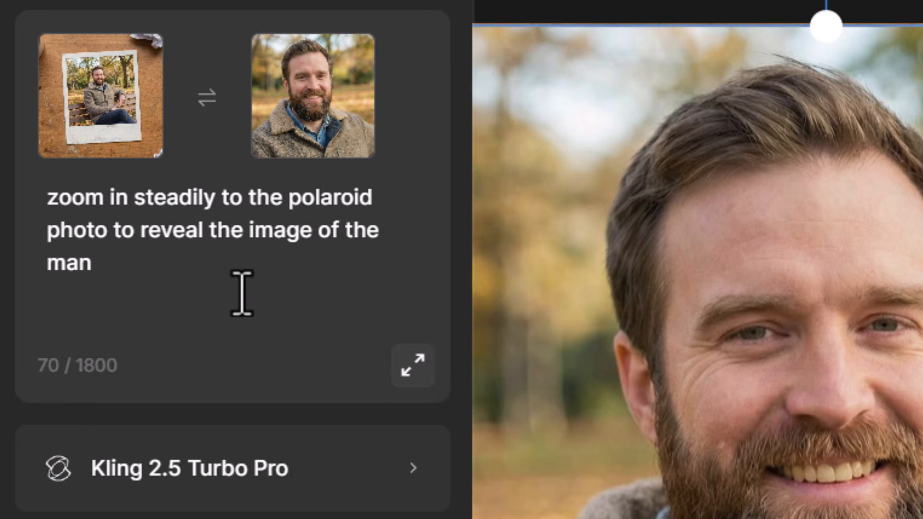
- Swap the start and end frames and remove the polaroid image, keeping the man's close-up as the only start frame
{"action": "left_click", "coordinate": [207, 99]}
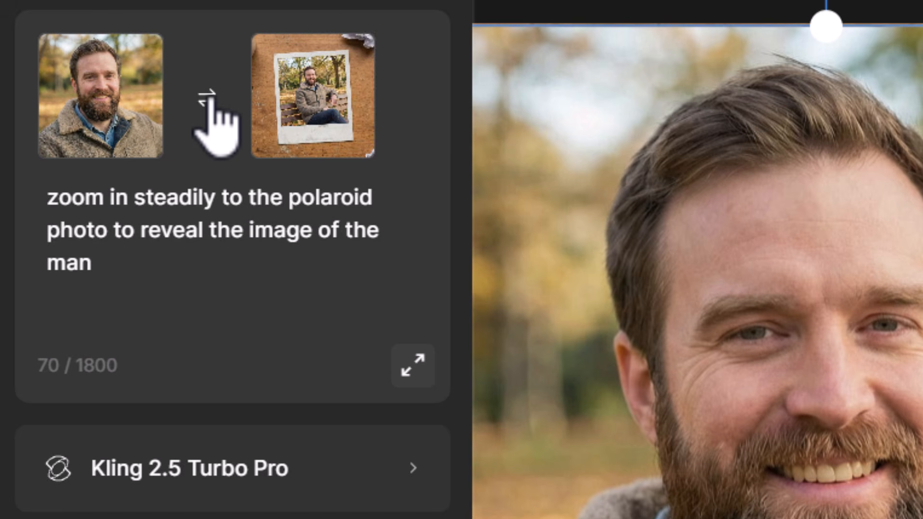
{"action": "left_click", "coordinate": [374, 35]}
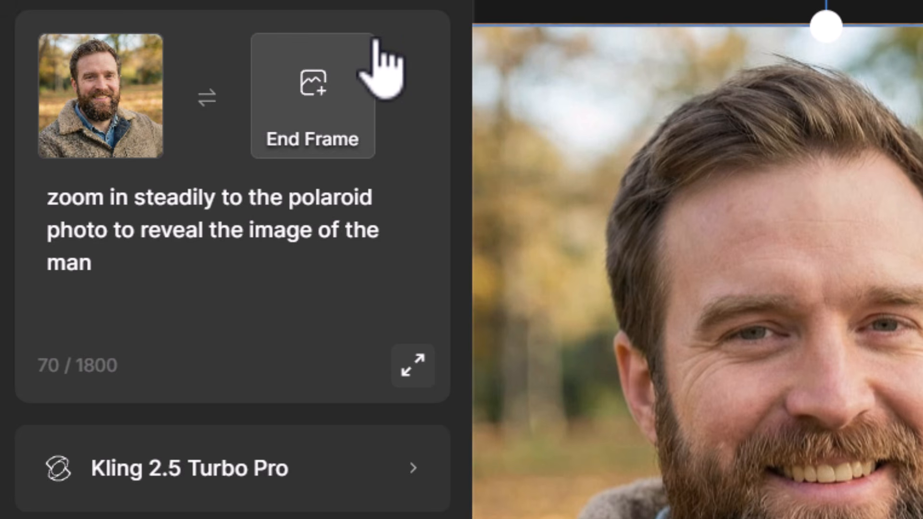
{"action": "mouse_move", "coordinate": [122, 65]}
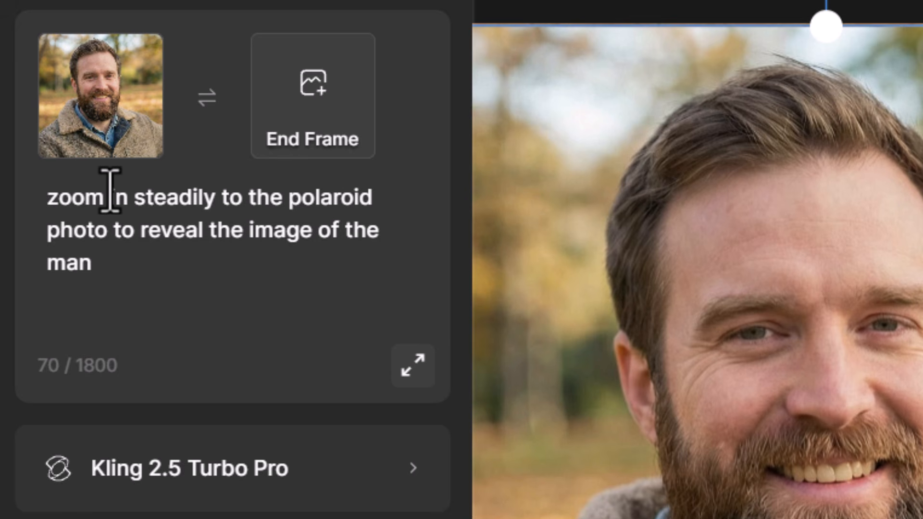
- Replace the video prompt with "the man smiles and then stands to walk away. the camera zooms out and follows his movement"
{"action": "left_click_drag", "start_coordinate": [108, 274], "coordinate": [24, 206]}
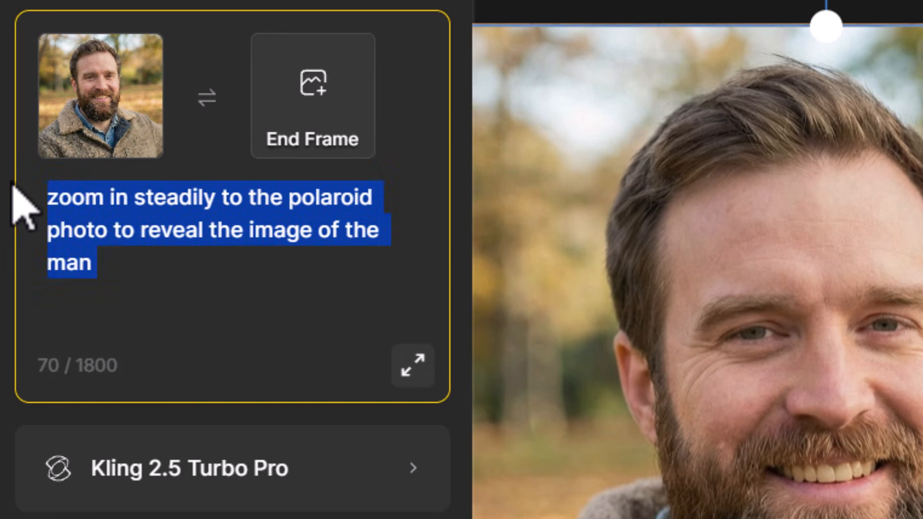
{"action": "type", "text": "the man smiles and then stands to walk away. the camera zooms out and follows his movement"}
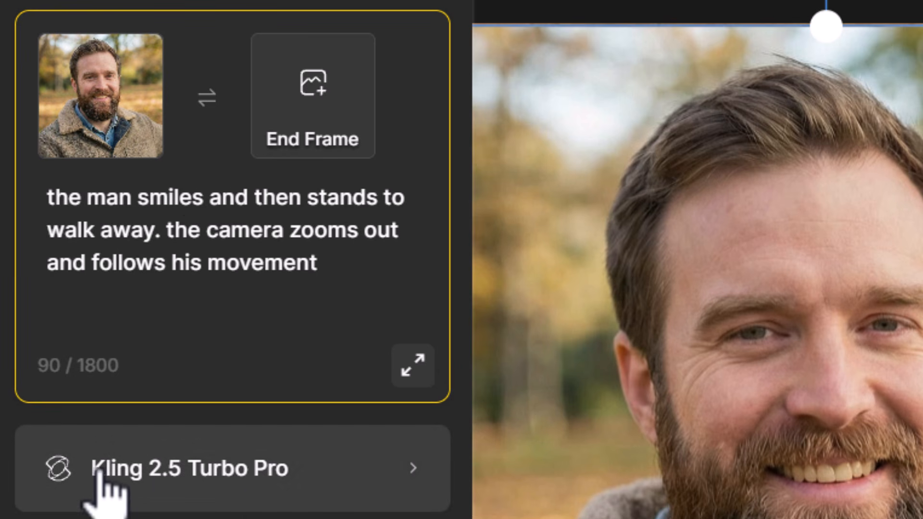
{"action": "mouse_move", "coordinate": [111, 96]}
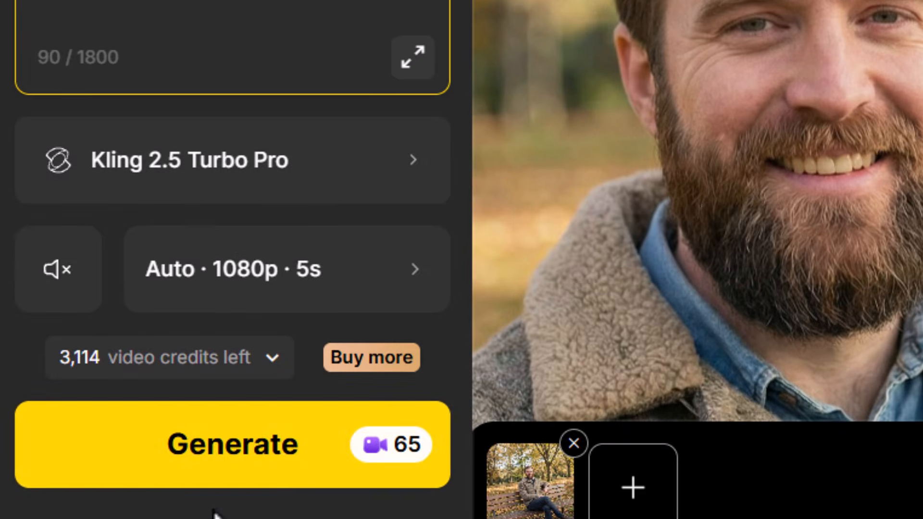
- Generate the follow-on video of the man smiling and walking away with Kling 2.5 Turbo Pro
{"action": "left_click", "coordinate": [212, 476]}
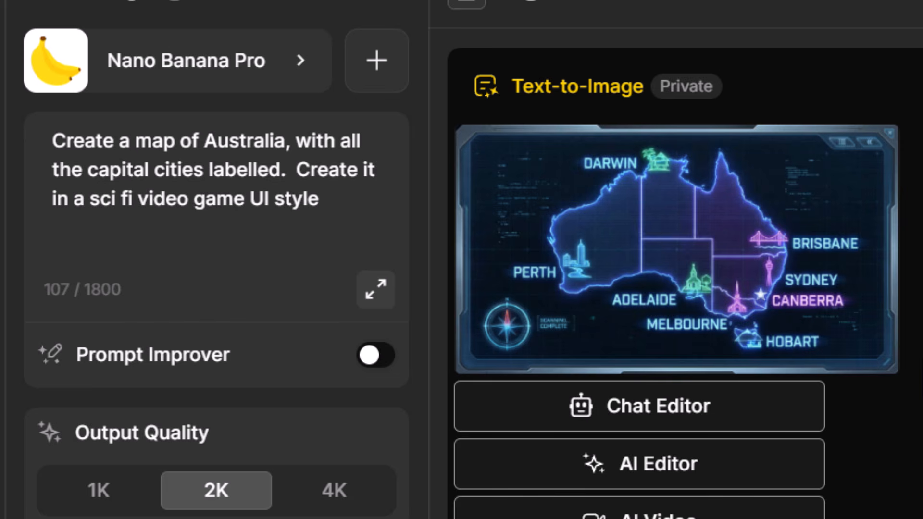
- Place the Australia map on the canvas and generate an edited version with the prompt "remove the labels and icons from the map"
{"action": "mouse_move", "coordinate": [810, 323]}
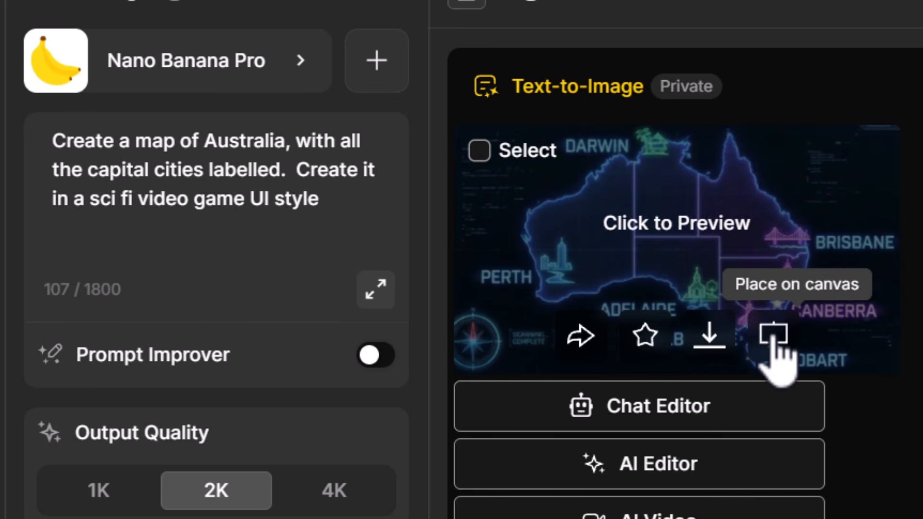
{"action": "left_click", "coordinate": [772, 335]}
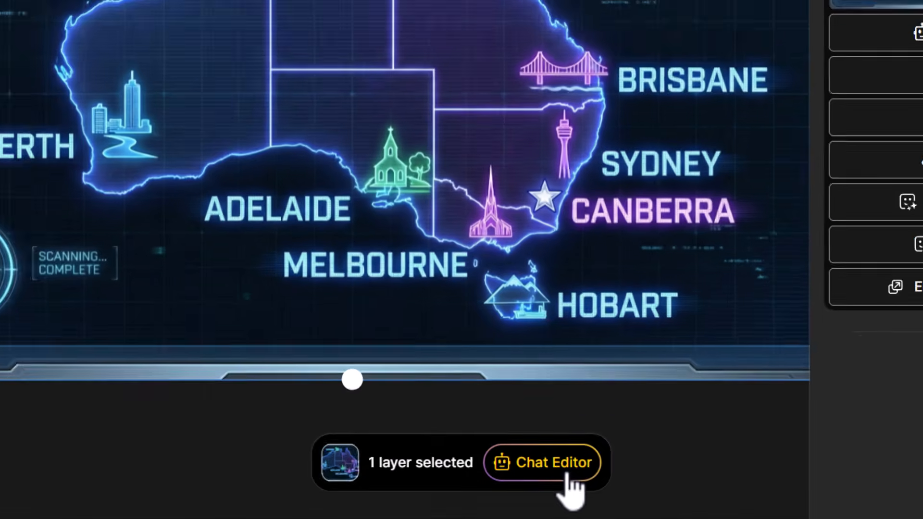
{"action": "left_click", "coordinate": [512, 484]}
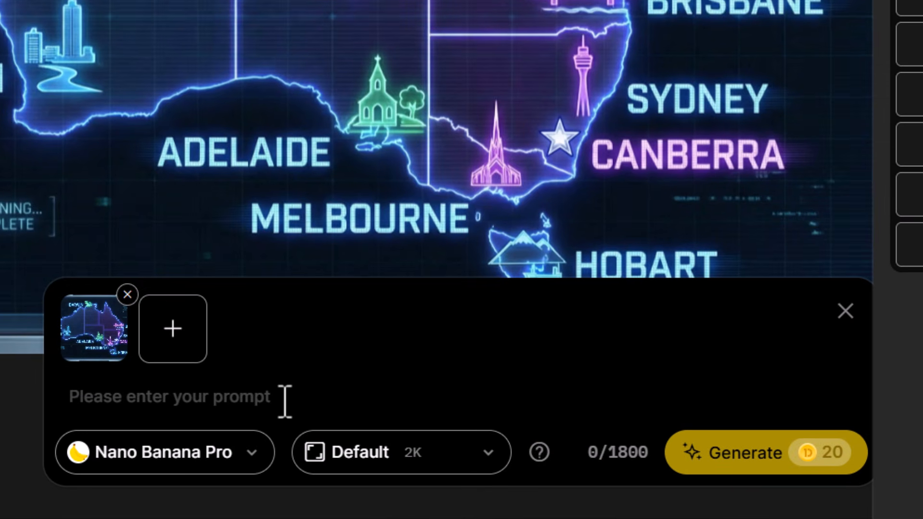
{"action": "type", "text": "remove the labels and icons from the map"}
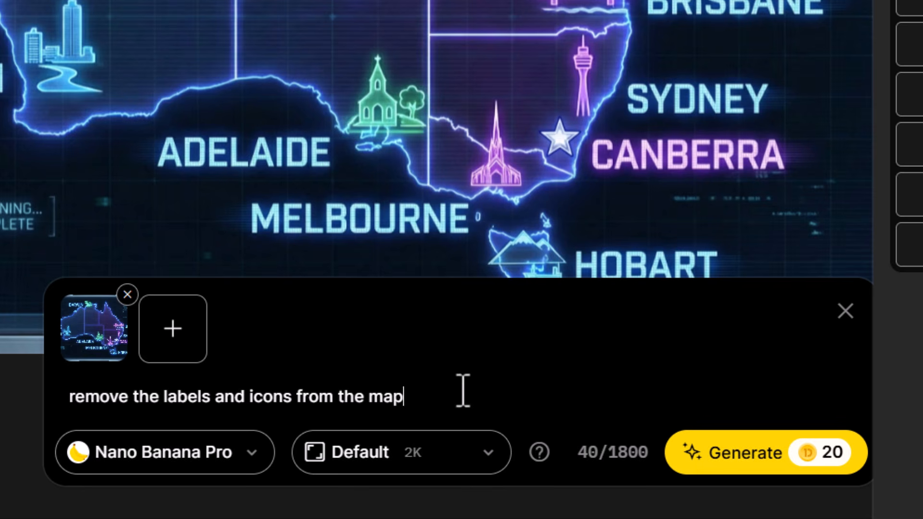
{"action": "left_click", "coordinate": [721, 462]}
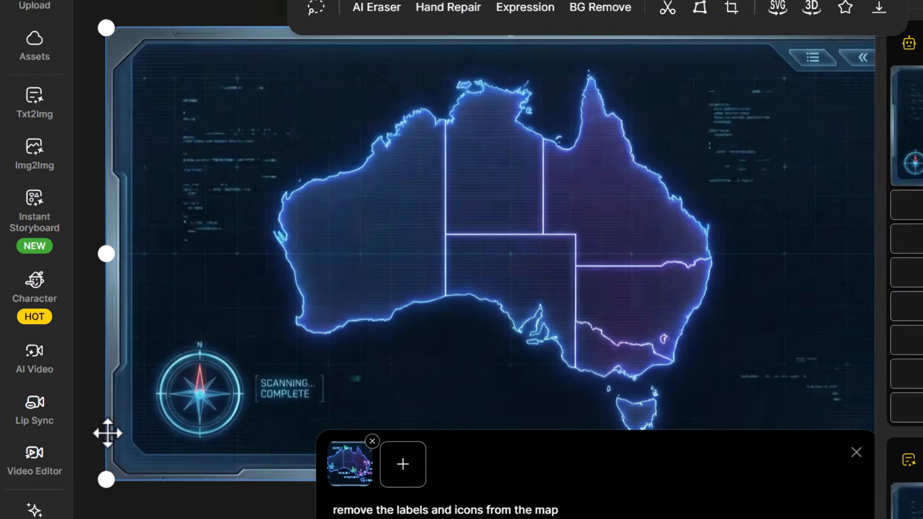
- Set up a Kling 2.5 Turbo Pro video with the unlabelled map as start frame and the labelled map as end frame
{"action": "left_click", "coordinate": [29, 337]}
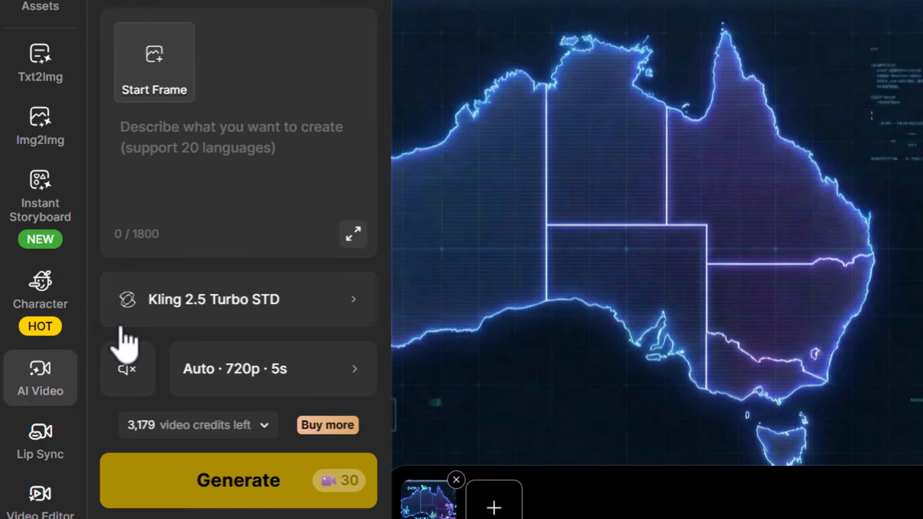
{"action": "left_click", "coordinate": [201, 312]}
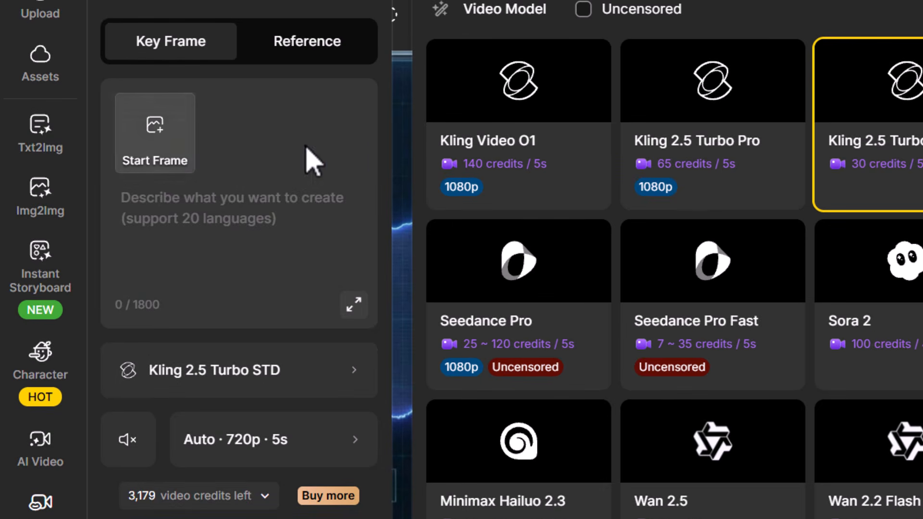
{"action": "left_click", "coordinate": [715, 123]}
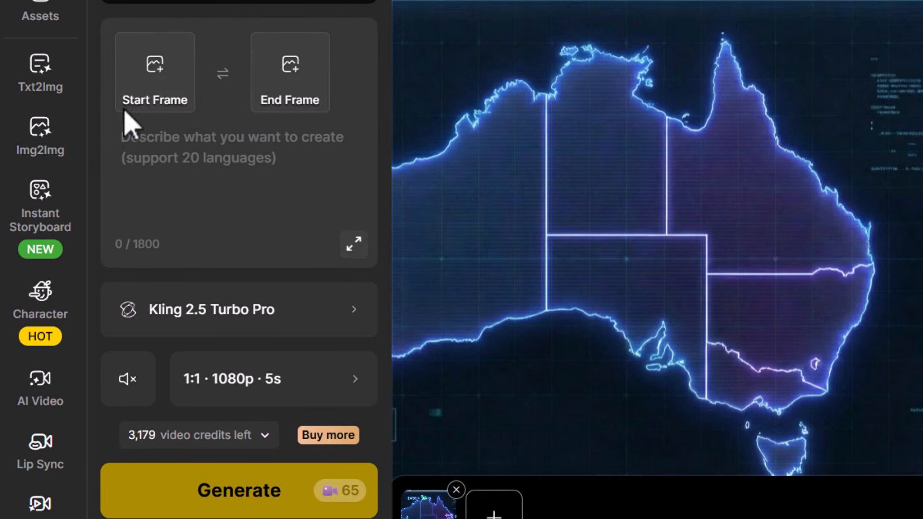
{"action": "left_click", "coordinate": [132, 94]}
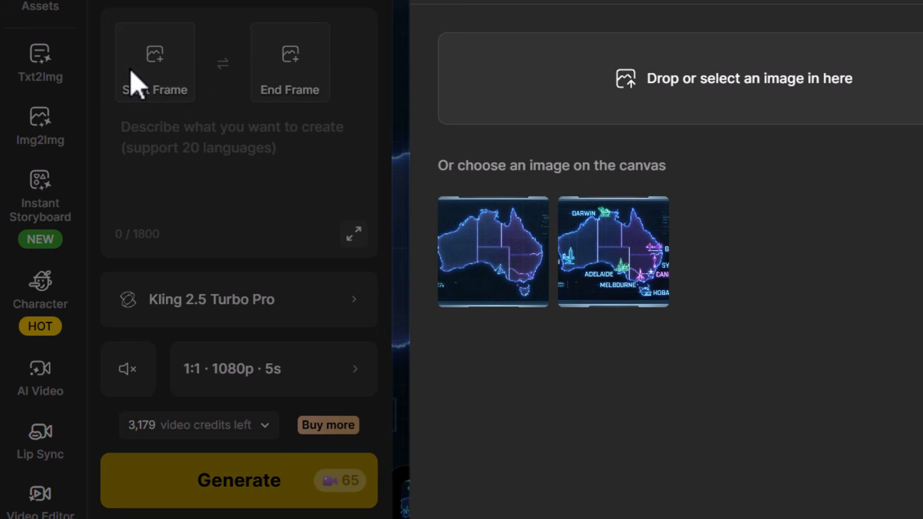
{"action": "left_click", "coordinate": [489, 264]}
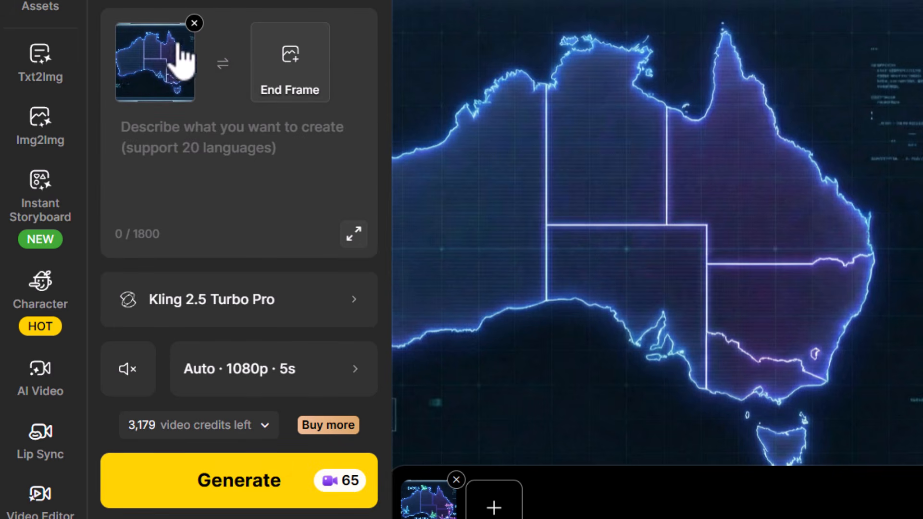
{"action": "left_click", "coordinate": [317, 72]}
{"action": "left_click", "coordinate": [629, 225]}
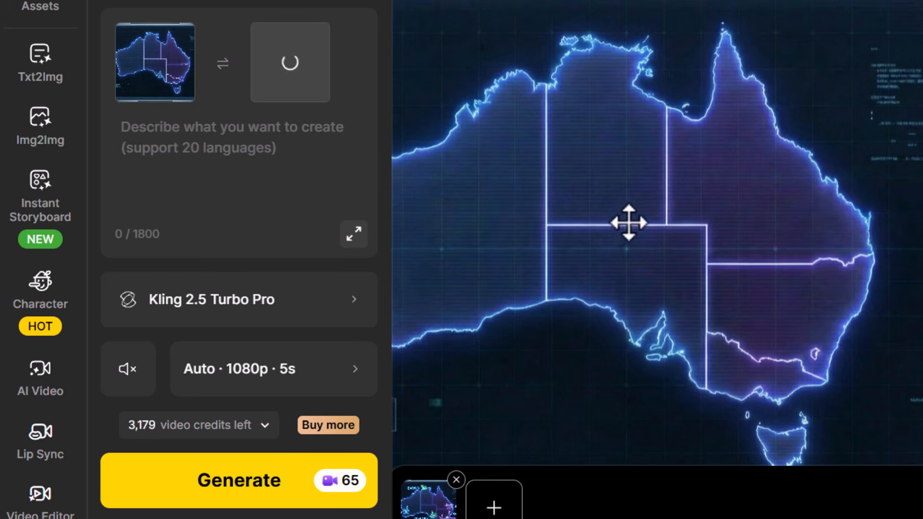
- Generate the video with the prompt "a flickering screen display effect of a map of australia. The labels and icons appear in a computer UI animation style"
{"action": "left_click", "coordinate": [166, 142]}
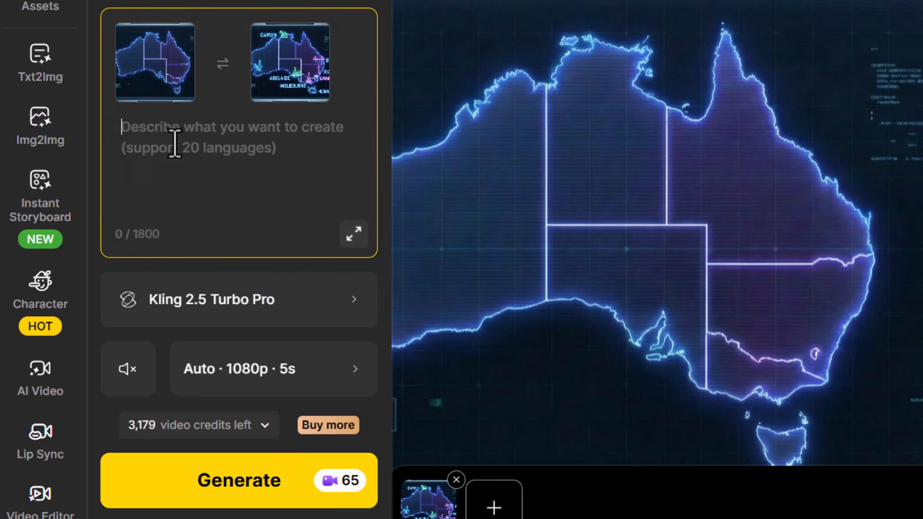
{"action": "type", "text": "a flickering screen display effect of a map of australia.  The labels and icons appear in a computer UI animation style"}
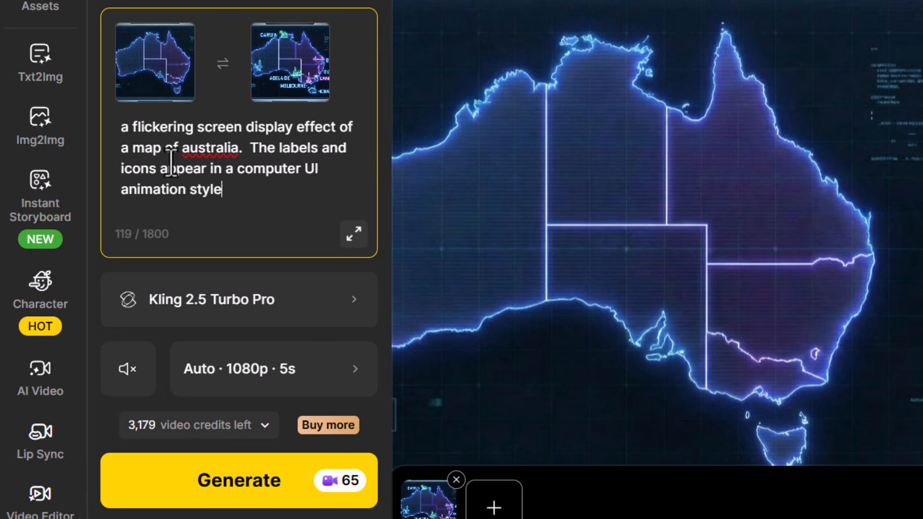
{"action": "left_click", "coordinate": [270, 478]}
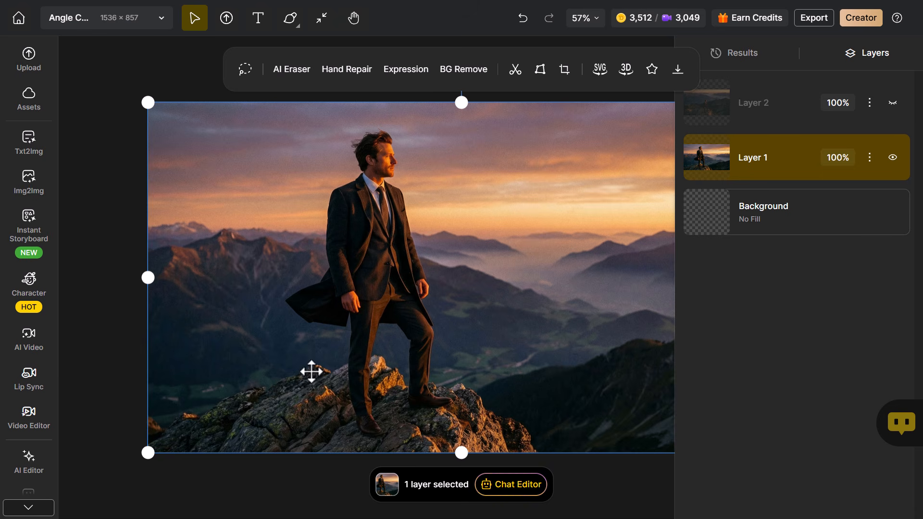
- Generate an edit of the mountain image with the prompt "please label each item of clothing the man is wearing in clean text with simple arrows"
{"action": "left_click", "coordinate": [515, 490]}
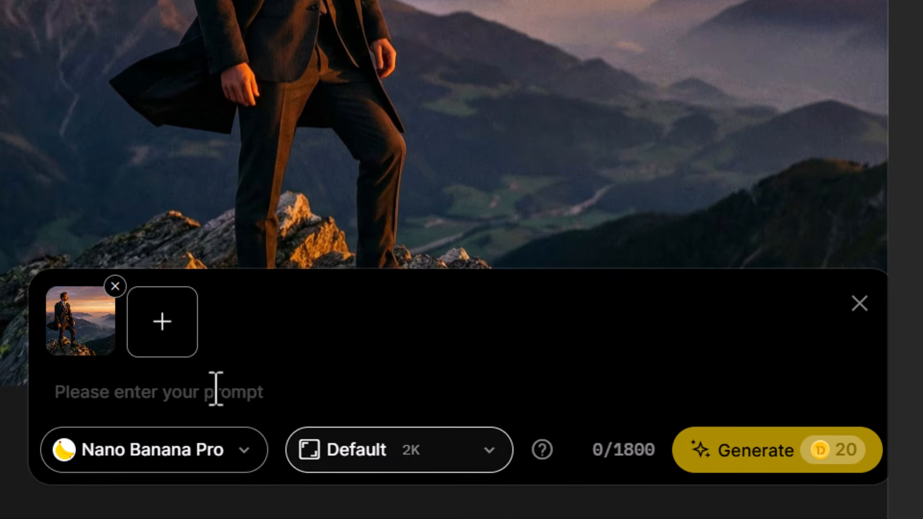
{"action": "left_click", "coordinate": [339, 456]}
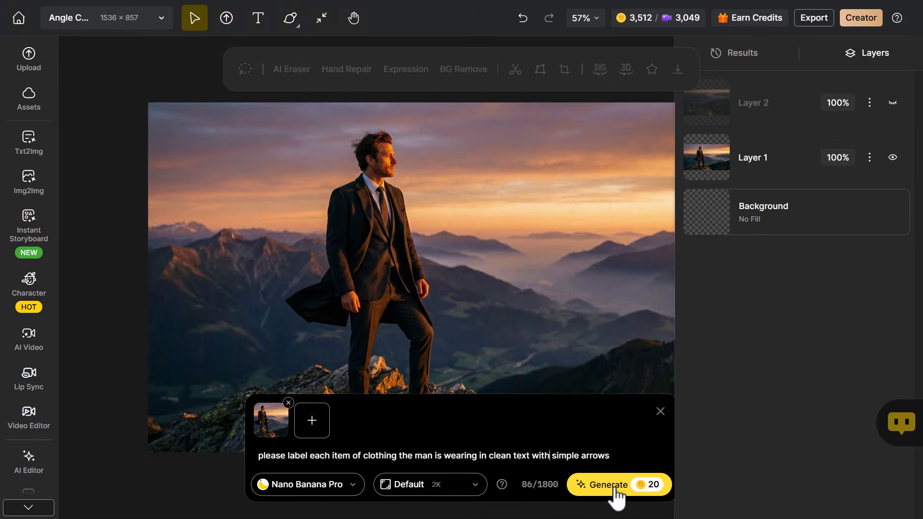
{"action": "left_click", "coordinate": [755, 450]}
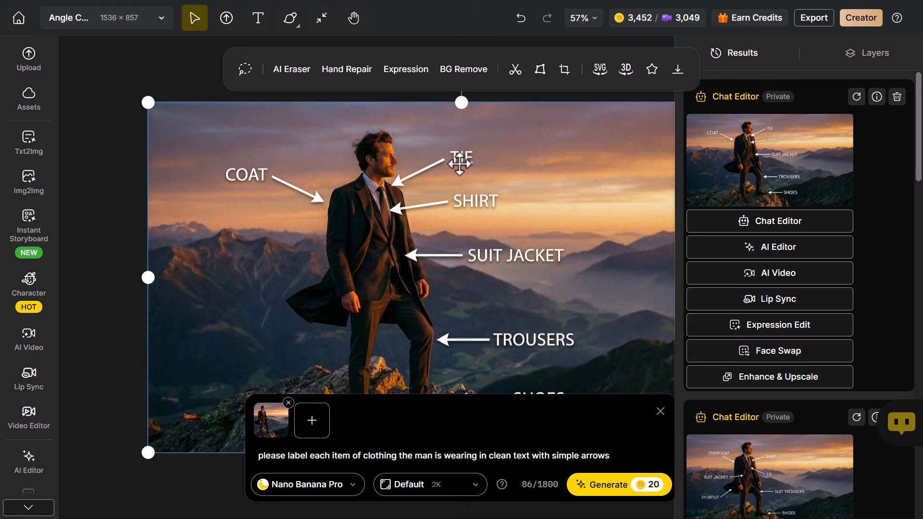
{"action": "left_click", "coordinate": [660, 411]}
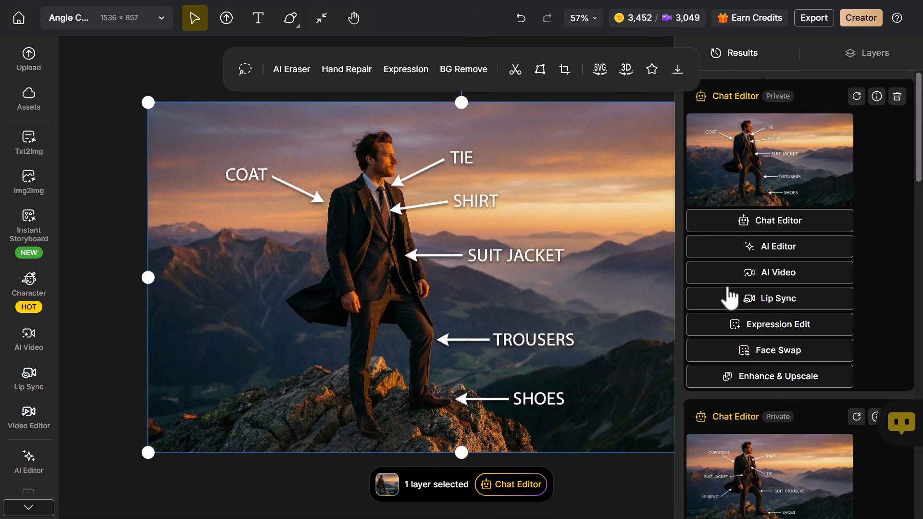
- Copy the camera-angle prompt from the earlier mountain image-to-video result and use it as the prompt of a new AI video
{"action": "scroll", "coordinate": [746, 295], "scroll_direction": "down", "scroll_amount": 9}
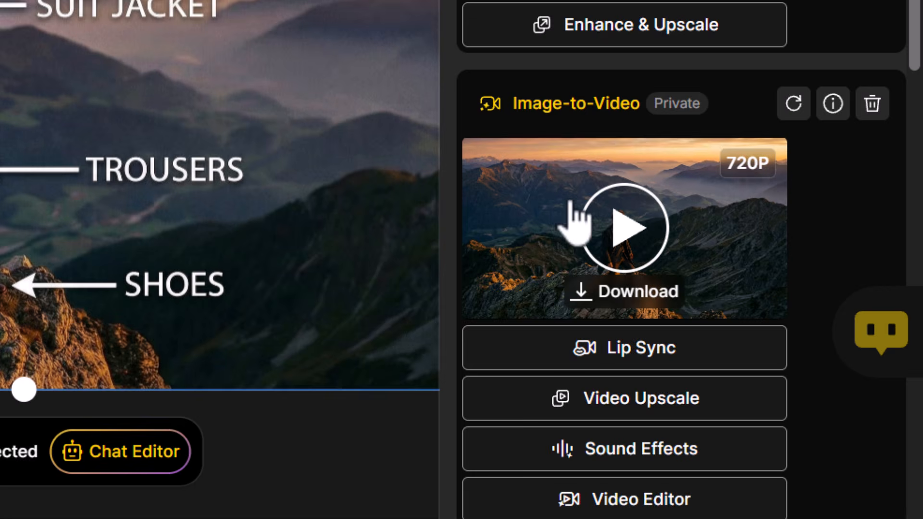
{"action": "left_click", "coordinate": [832, 103]}
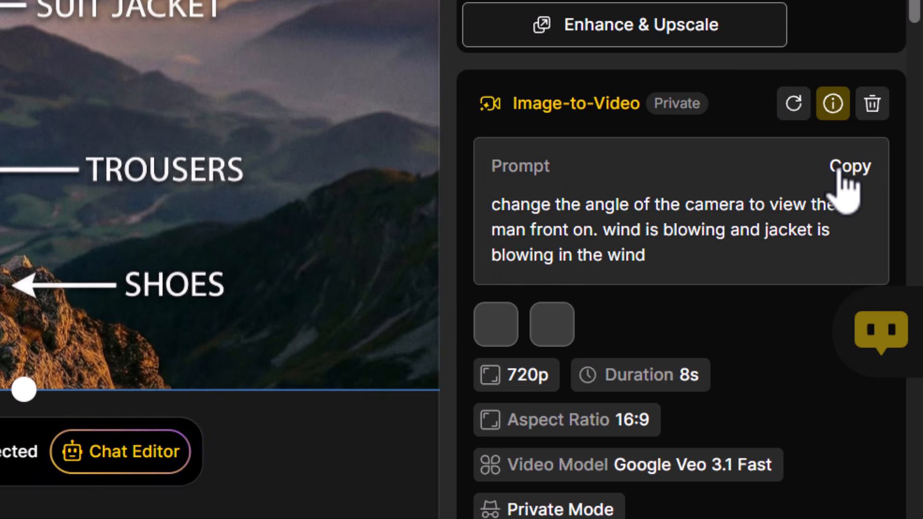
{"action": "left_click", "coordinate": [838, 171]}
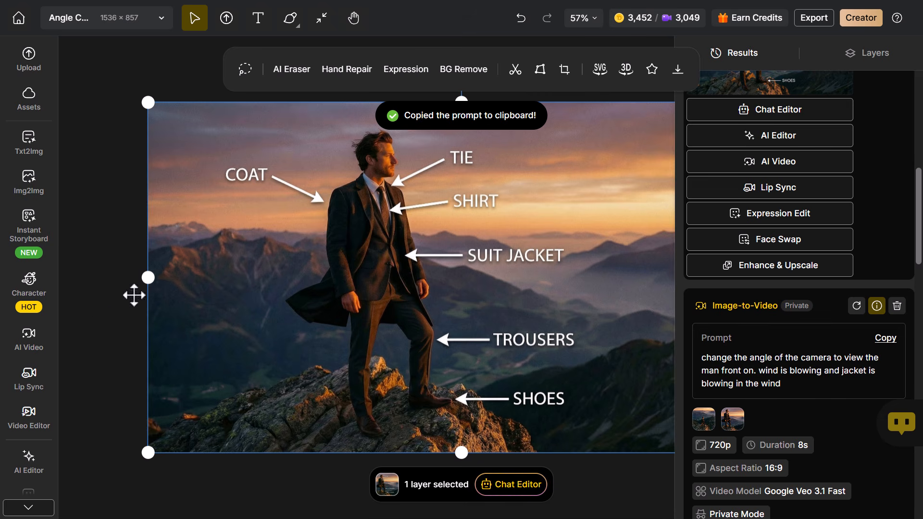
{"action": "left_click", "coordinate": [28, 336]}
{"action": "left_click", "coordinate": [81, 185]}
{"action": "key", "text": "ctrl+a"}
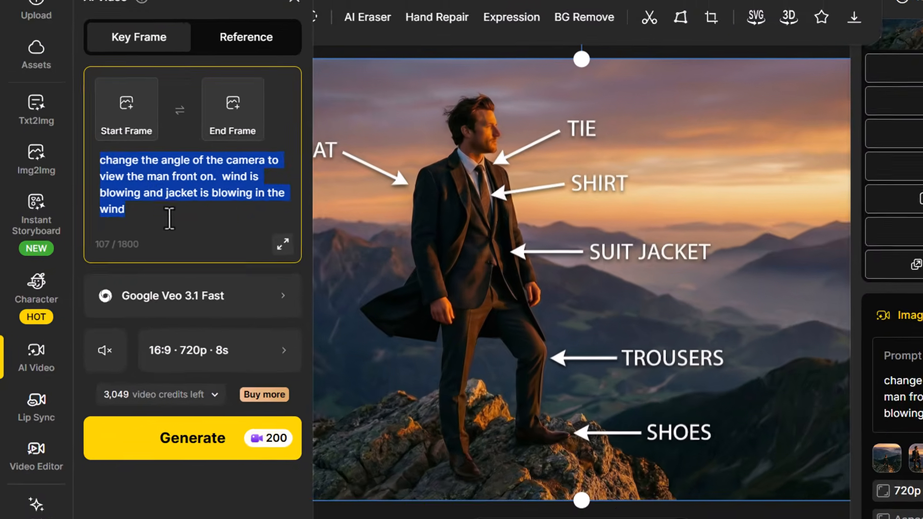
{"action": "left_click", "coordinate": [119, 228]}
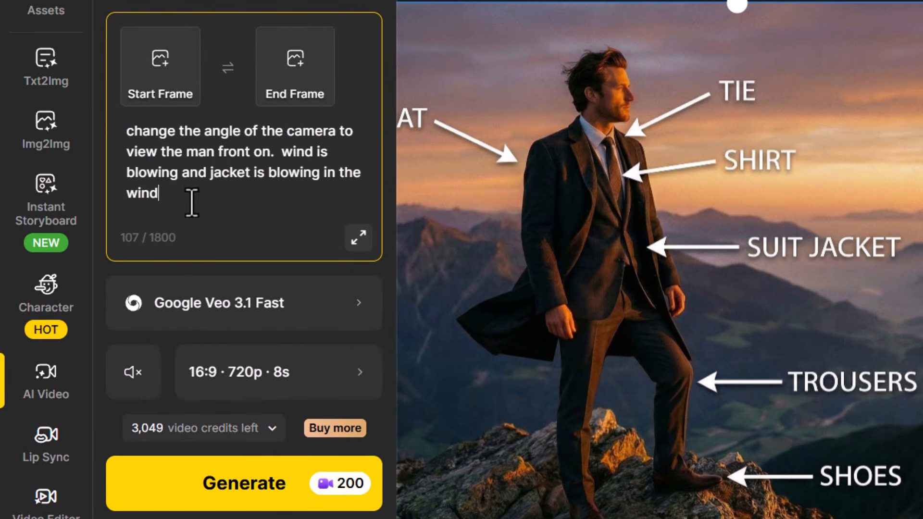
- Set the distant shot of the man on the mountain as start frame and the labelled clothing image as end frame
{"action": "left_click", "coordinate": [144, 65]}
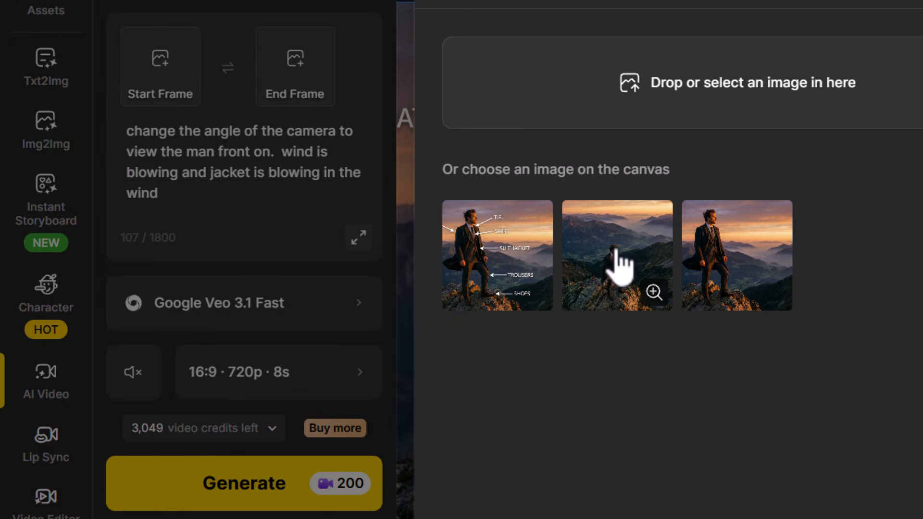
{"action": "left_click", "coordinate": [626, 243]}
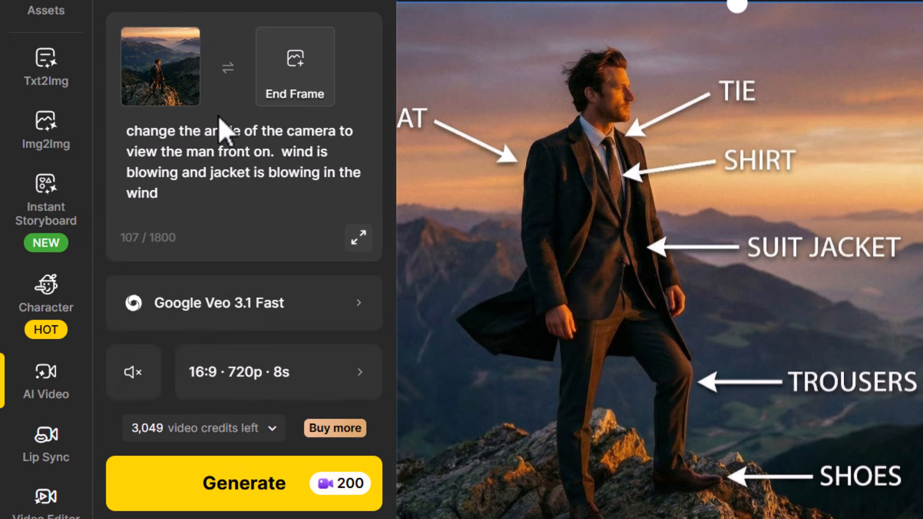
{"action": "left_click", "coordinate": [280, 82]}
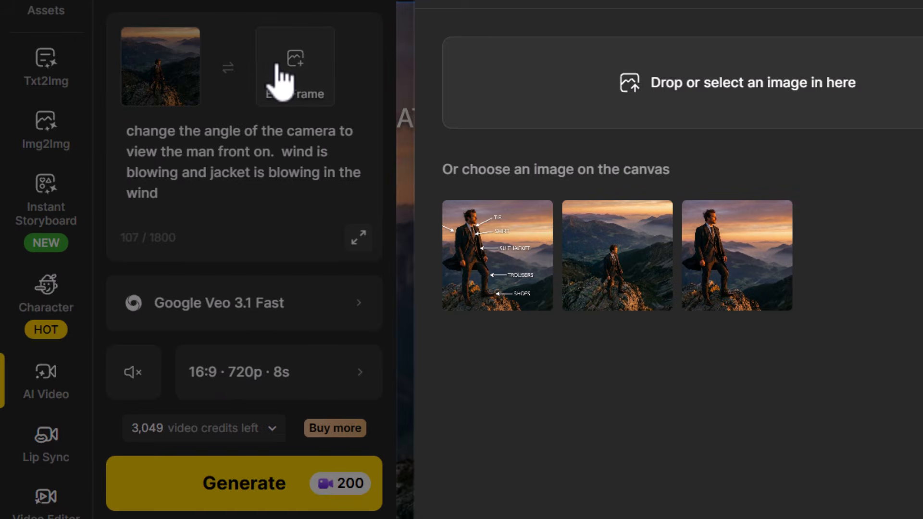
{"action": "left_click", "coordinate": [504, 268]}
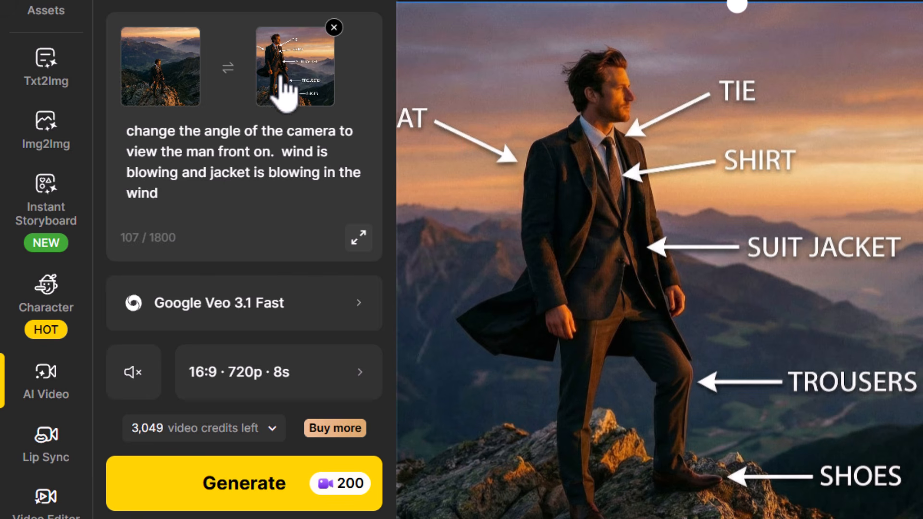
- Append ". text labels appear around the man with a transition animation" to the video prompt and generate the video
{"action": "left_click", "coordinate": [180, 201]}
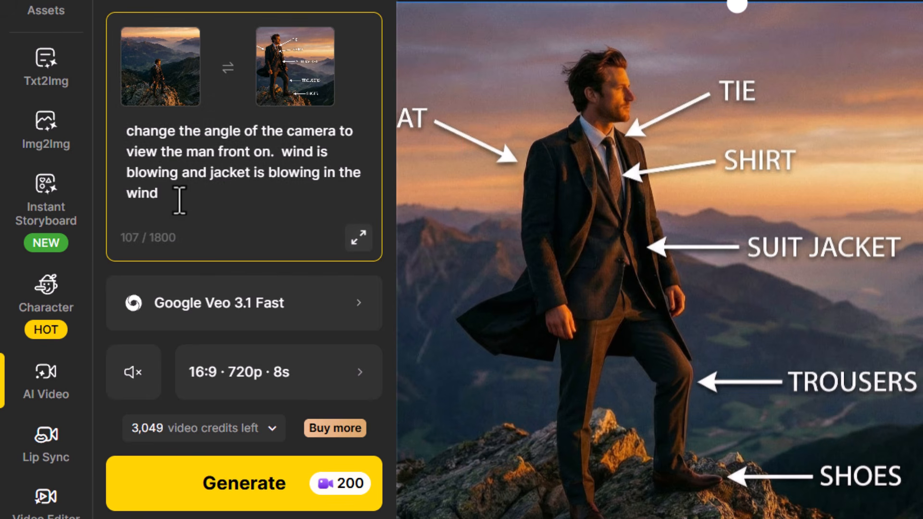
{"action": "key", "text": "ctrl+v"}
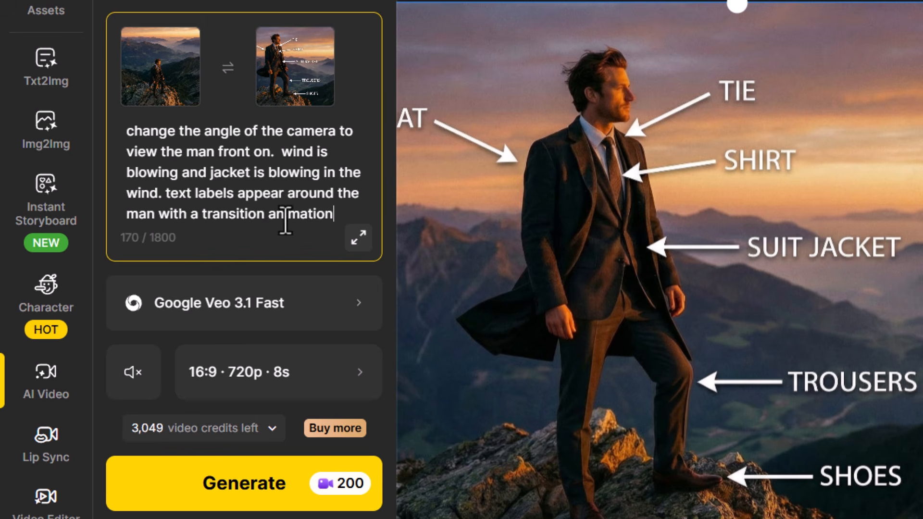
{"action": "left_click", "coordinate": [226, 491]}
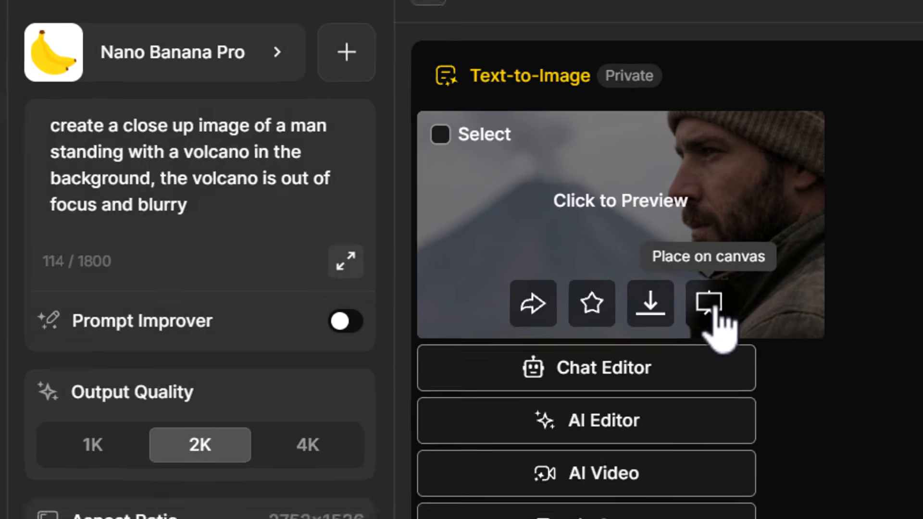
- Edit the volcano close-up with the prompt "make the man out of focus and blurry. make the volcano in the background sharp and in focus"
{"action": "left_click", "coordinate": [746, 315]}
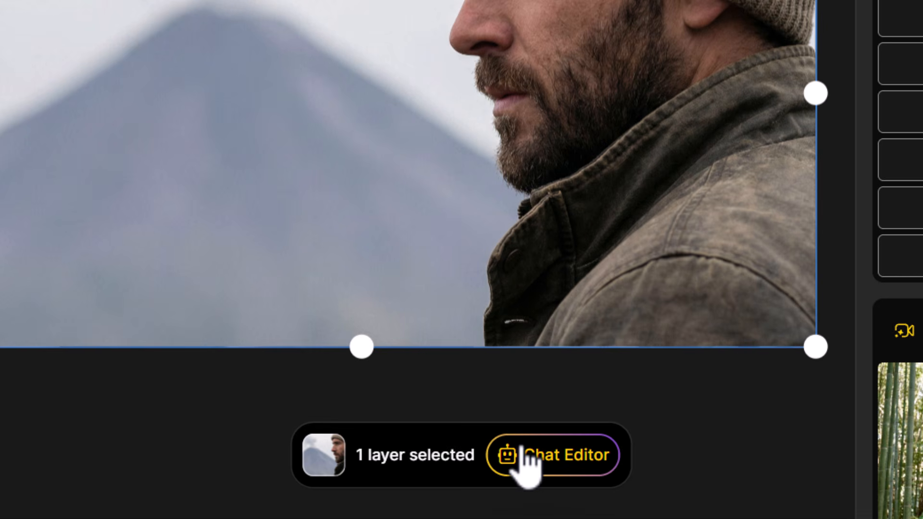
{"action": "left_click", "coordinate": [558, 459]}
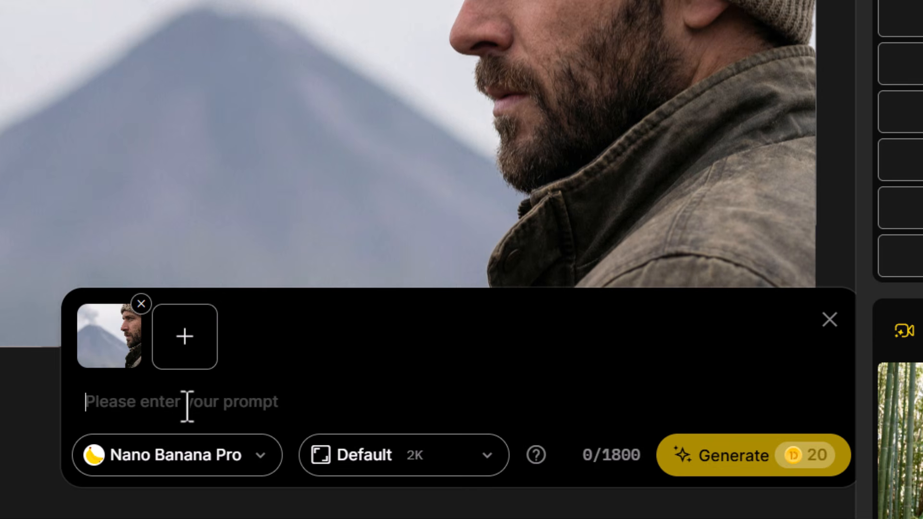
{"action": "type", "text": "make the man out of focus and blurry."}
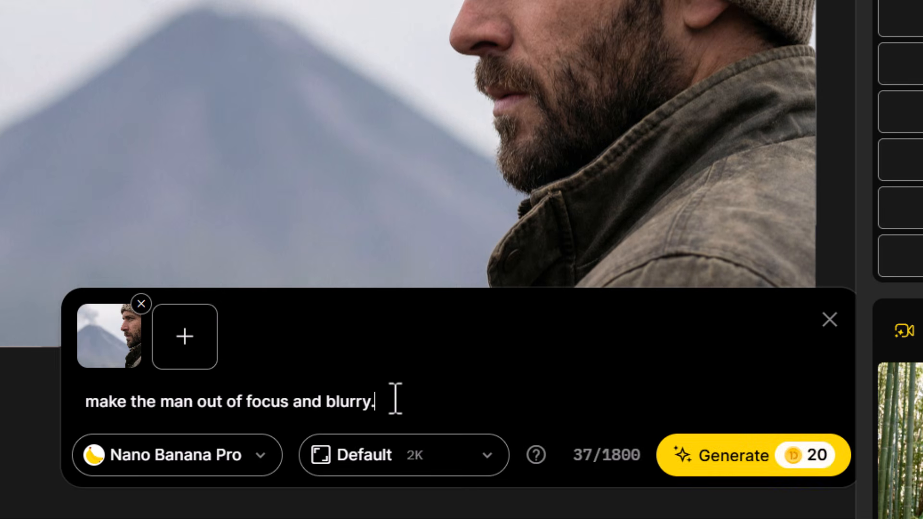
{"action": "type", "text": " make the volcano in the background sharp and in focus"}
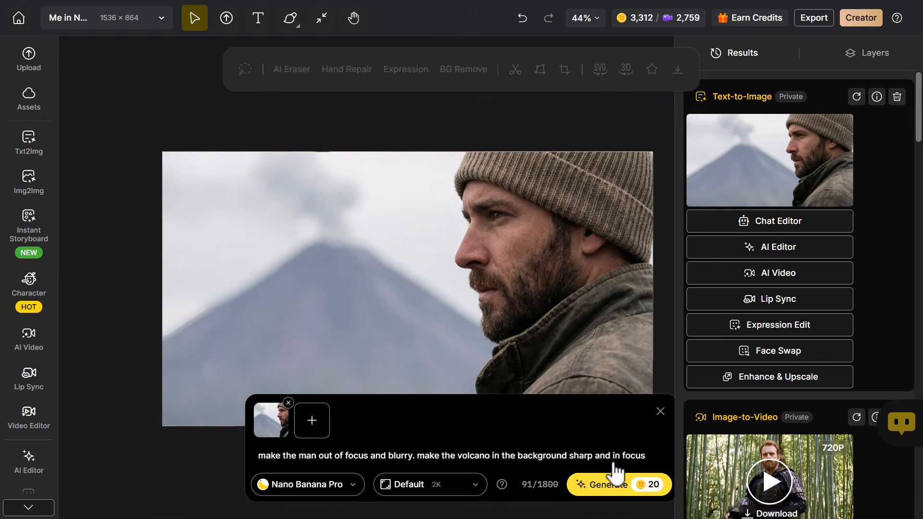
{"action": "left_click", "coordinate": [615, 478]}
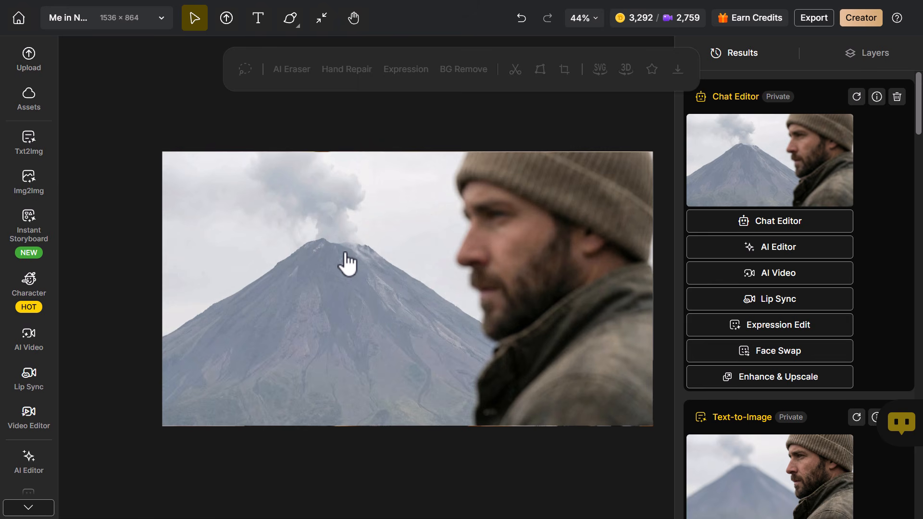
- Set up an AI video with the sharp-man image as start frame and the sharp-volcano image as end frame
{"action": "left_click", "coordinate": [31, 341]}
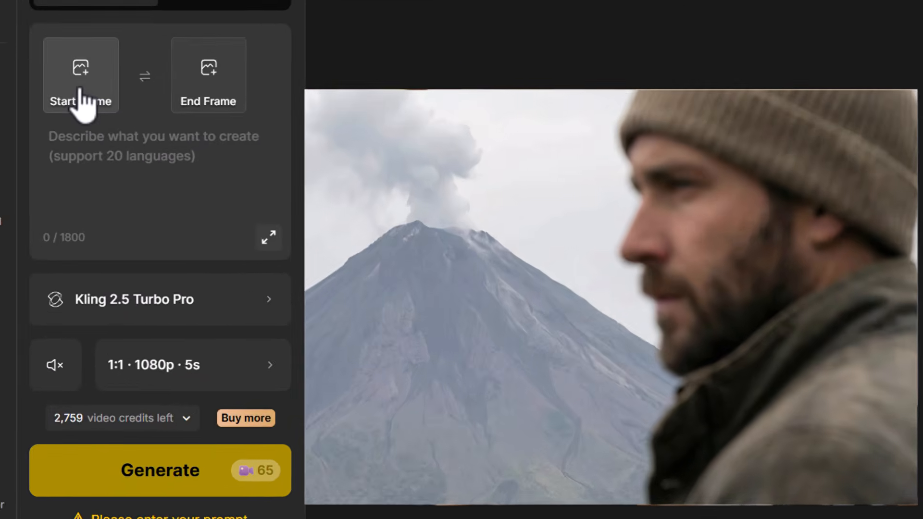
{"action": "left_click", "coordinate": [103, 157]}
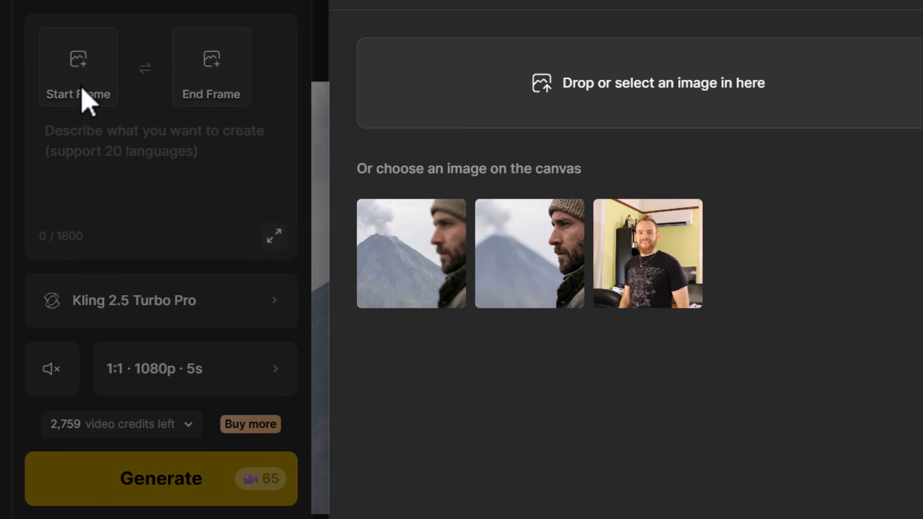
{"action": "left_click", "coordinate": [528, 262]}
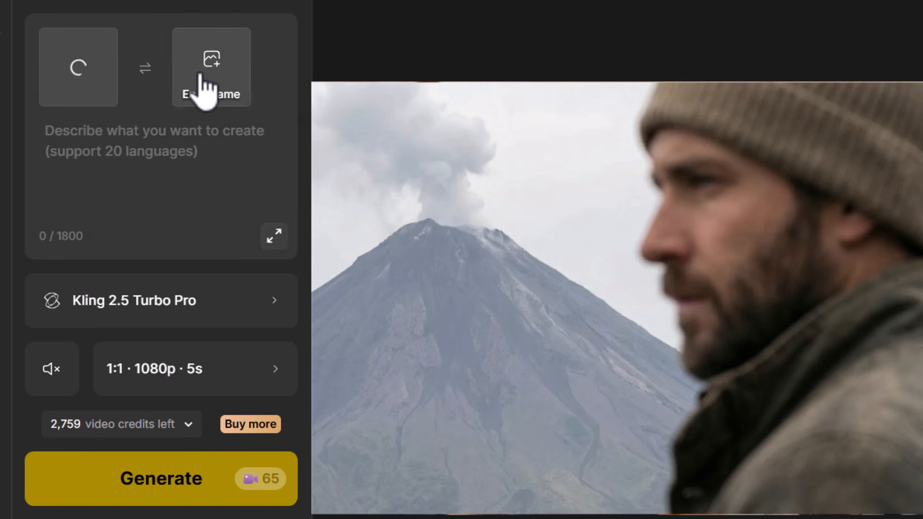
{"action": "left_click", "coordinate": [205, 89]}
{"action": "left_click", "coordinate": [399, 248]}
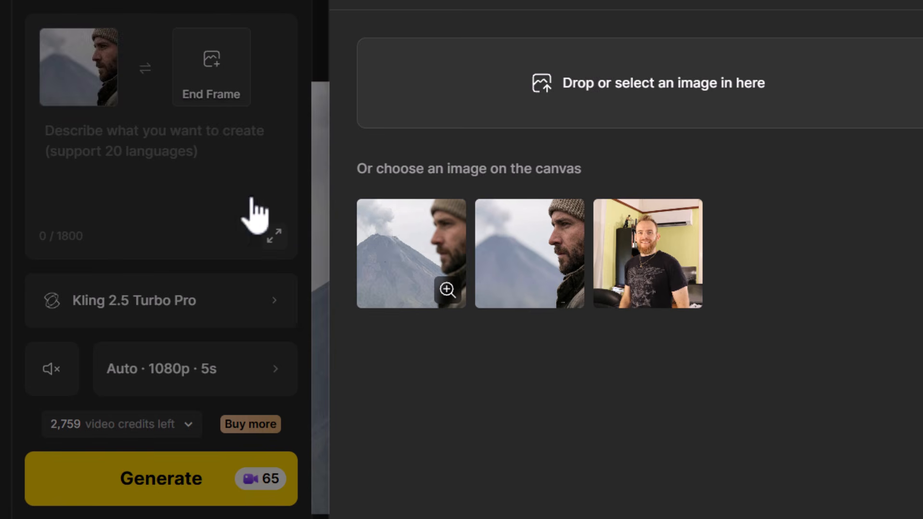
- Generate the video with the prompt "change the focus of the camera from the man to the volcano. the man looks around"
{"action": "left_click", "coordinate": [108, 140]}
{"action": "key", "text": "ctrl+v"}
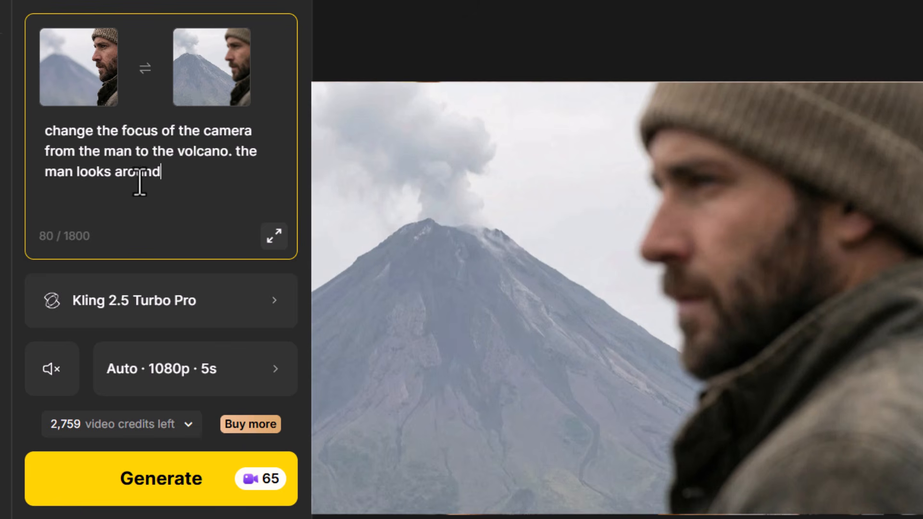
{"action": "left_click", "coordinate": [132, 487]}
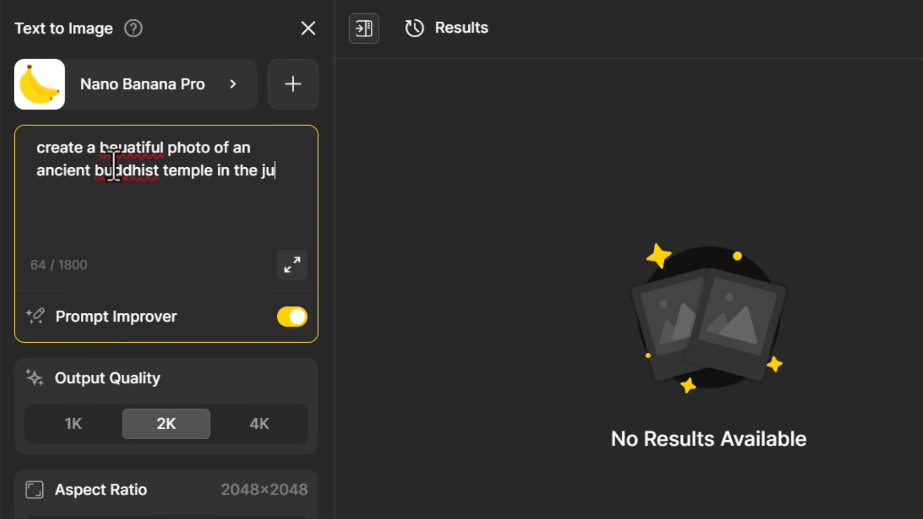
- Generate an image from the prompt "create a beautiful photo of an ancient buddhist temple in the jungle, with a waterfall nearby"
{"action": "type", "text": "nearby"}
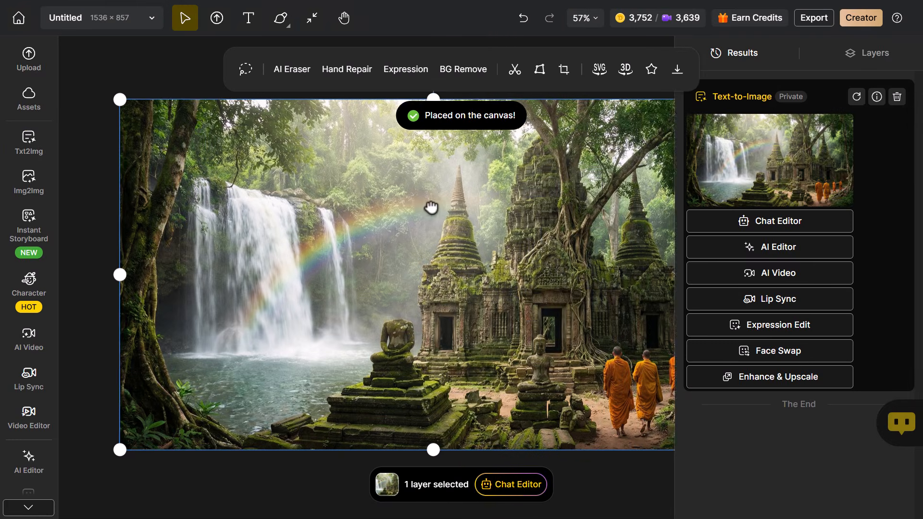
{"action": "left_click_drag", "start_coordinate": [430, 207], "coordinate": [378, 212]}
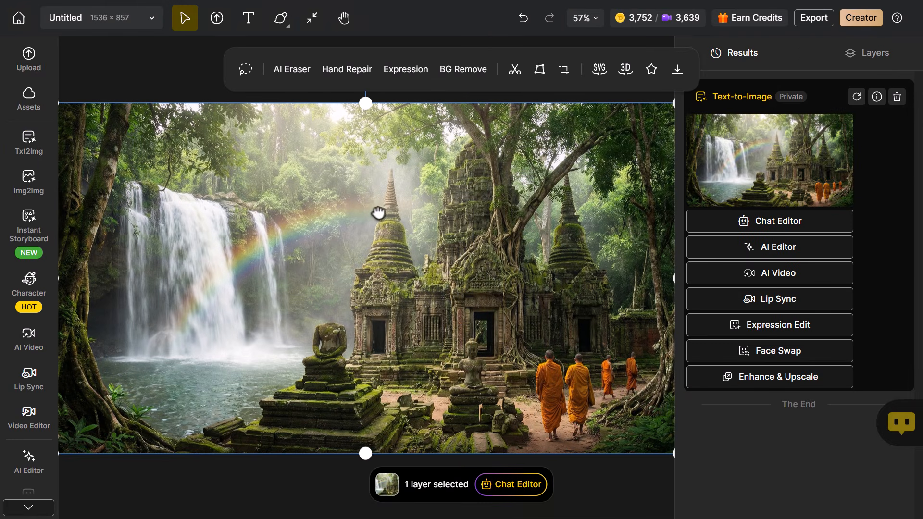
- Generate an edit of the temple image with the prompt "change this shot to night time, remove the monks from the photo"
{"action": "left_click", "coordinate": [510, 484]}
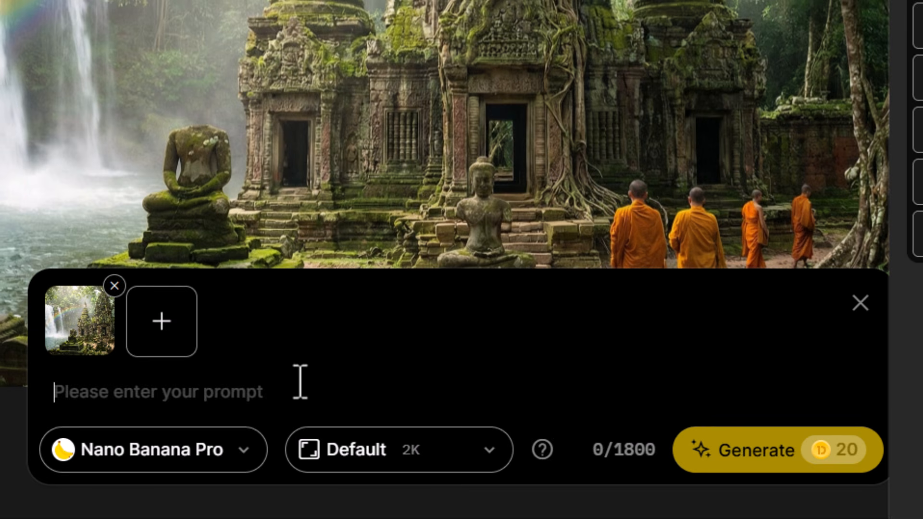
{"action": "type", "text": "chg"}
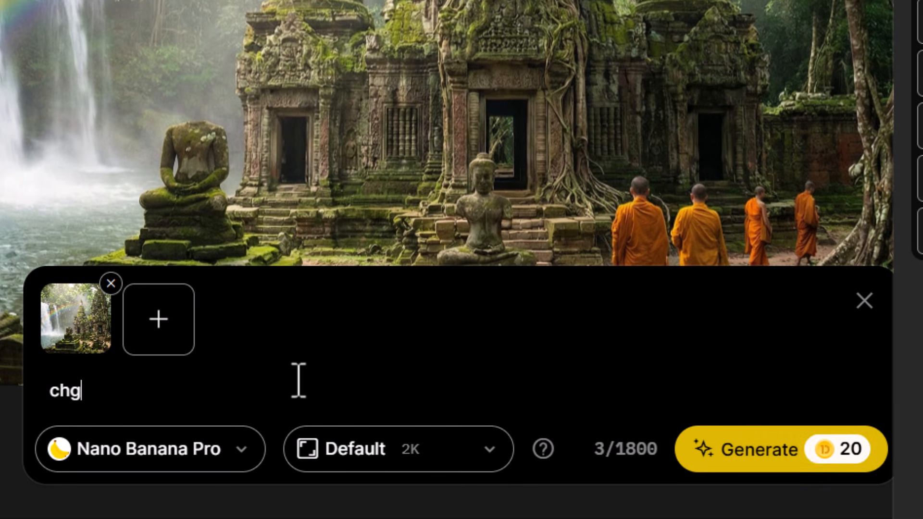
{"action": "type", "text": "a"}
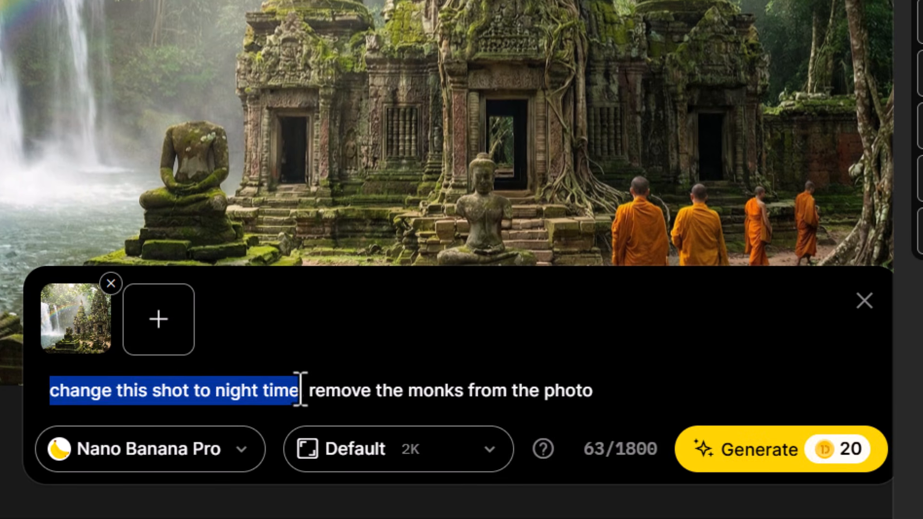
{"action": "left_click_drag", "start_coordinate": [315, 390], "coordinate": [565, 392]}
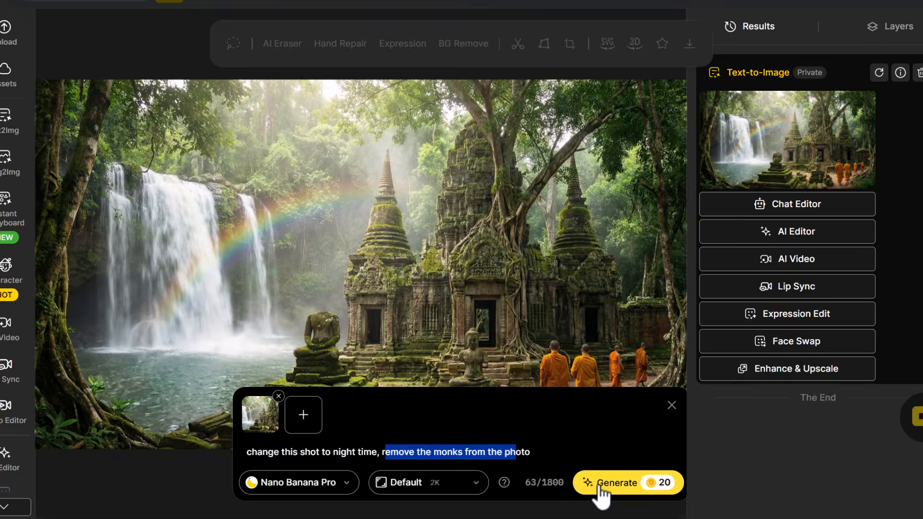
{"action": "left_click", "coordinate": [731, 450]}
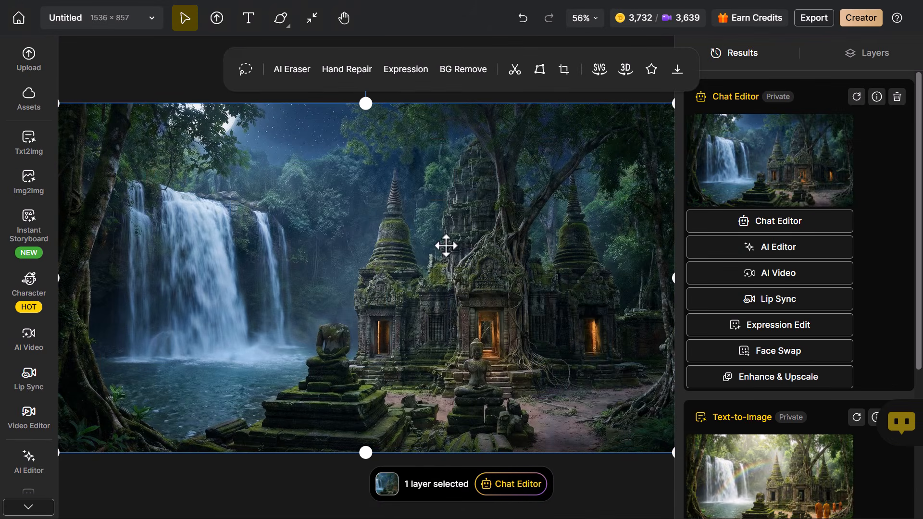
- Hide and show the night-time temple layer to compare it with the daytime image
{"action": "scroll", "coordinate": [446, 246], "scroll_direction": "down", "scroll_amount": 2}
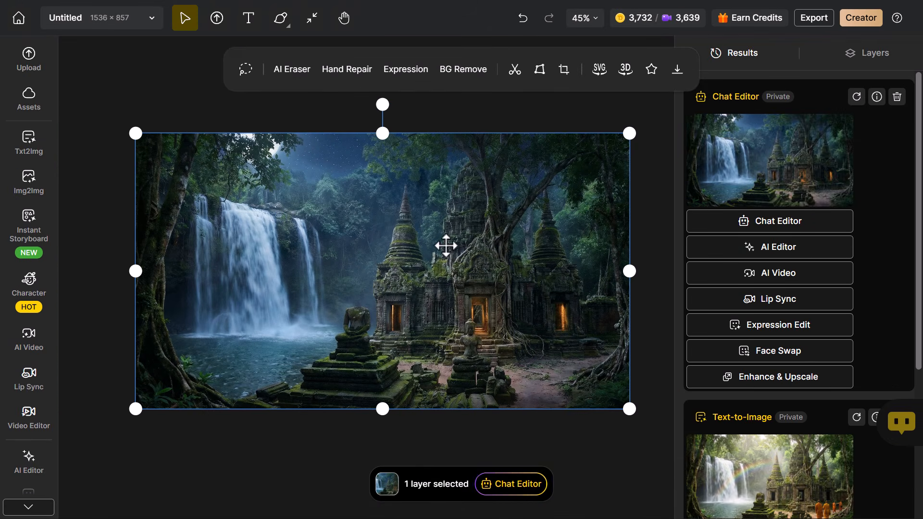
{"action": "left_click", "coordinate": [842, 56]}
{"action": "left_click", "coordinate": [893, 104]}
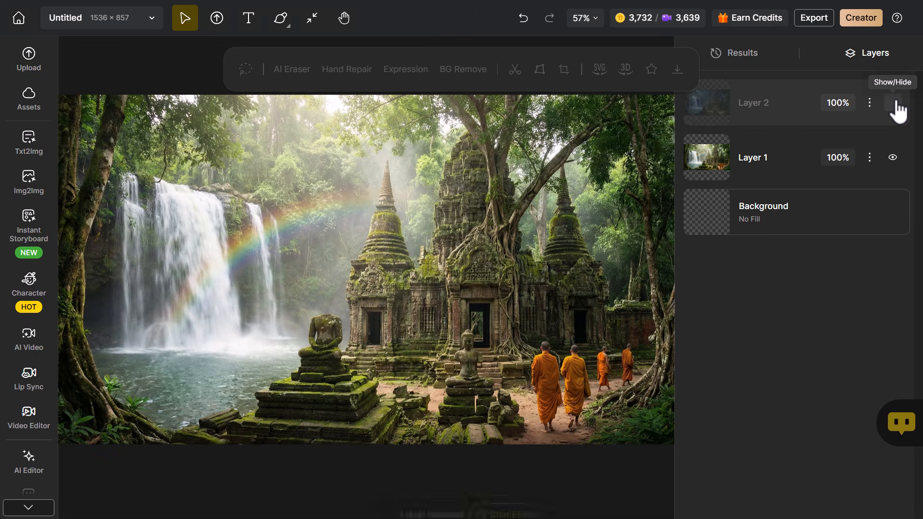
{"action": "left_click", "coordinate": [894, 104]}
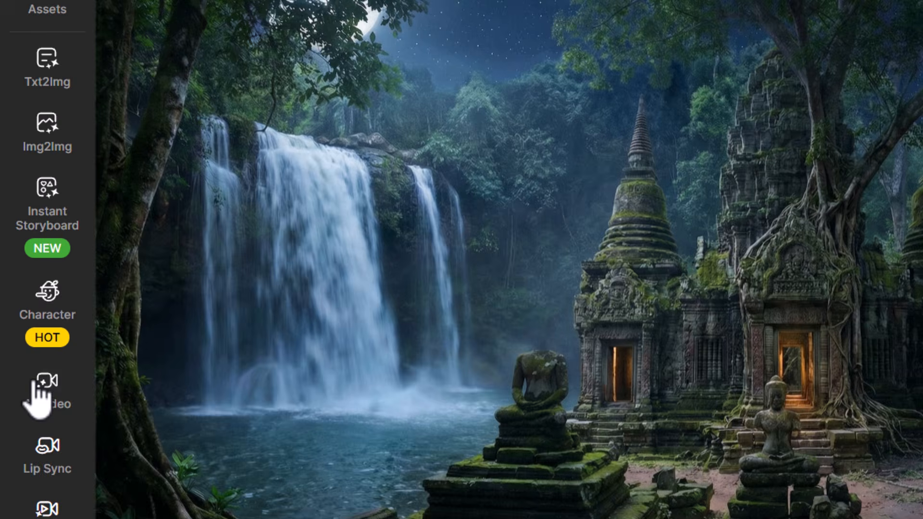
- Set the daytime temple image as start frame and the night-time temple image as end frame of a new AI video
{"action": "mouse_move", "coordinate": [24, 337]}
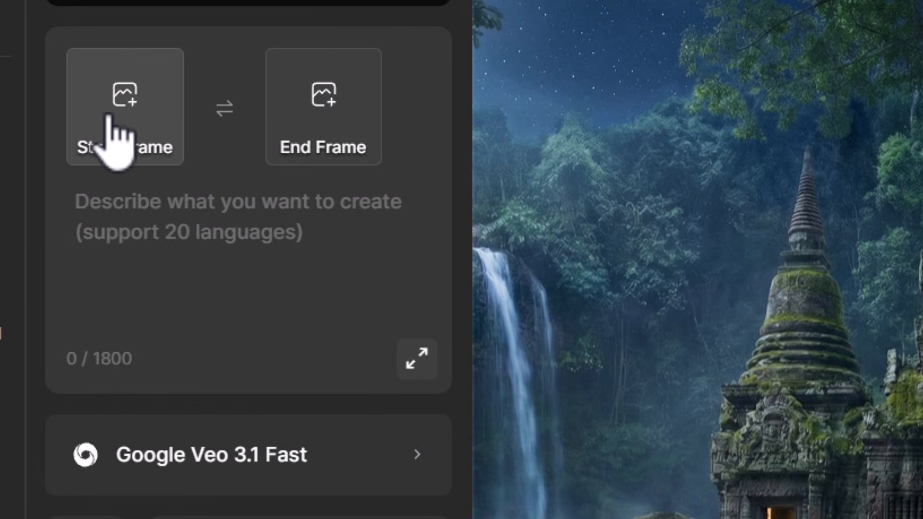
{"action": "left_click", "coordinate": [110, 117]}
{"action": "left_click", "coordinate": [767, 388]}
{"action": "left_click", "coordinate": [319, 124]}
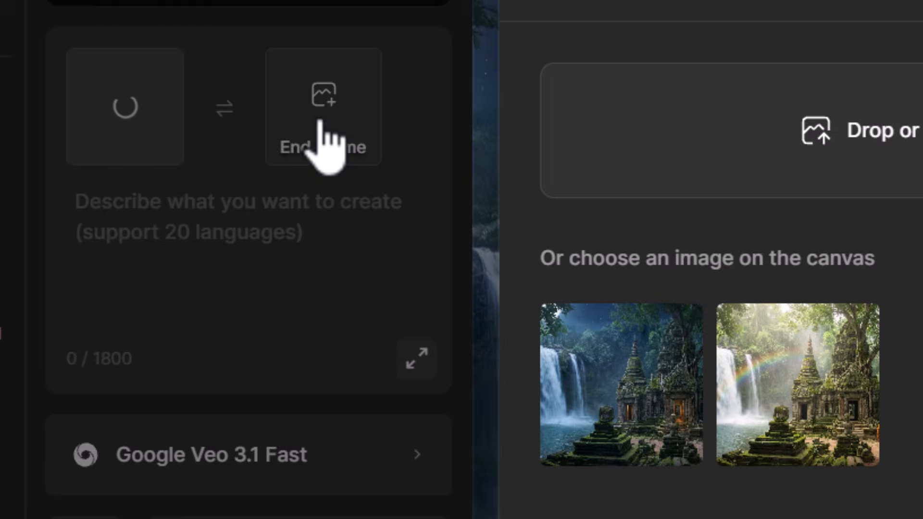
{"action": "left_click", "coordinate": [584, 358]}
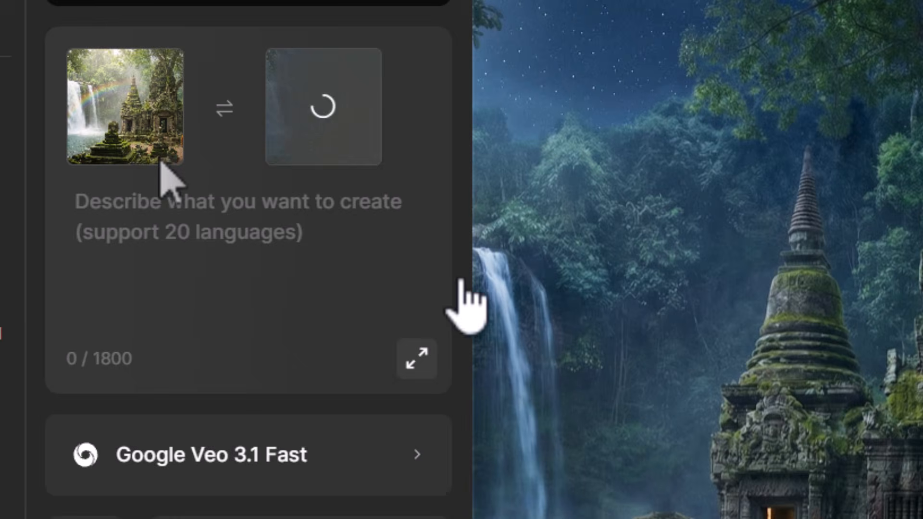
- Generate the video with the prompt "create a timelapse video to show the temple during the day as it darkens to become night time"
{"action": "left_click", "coordinate": [300, 207]}
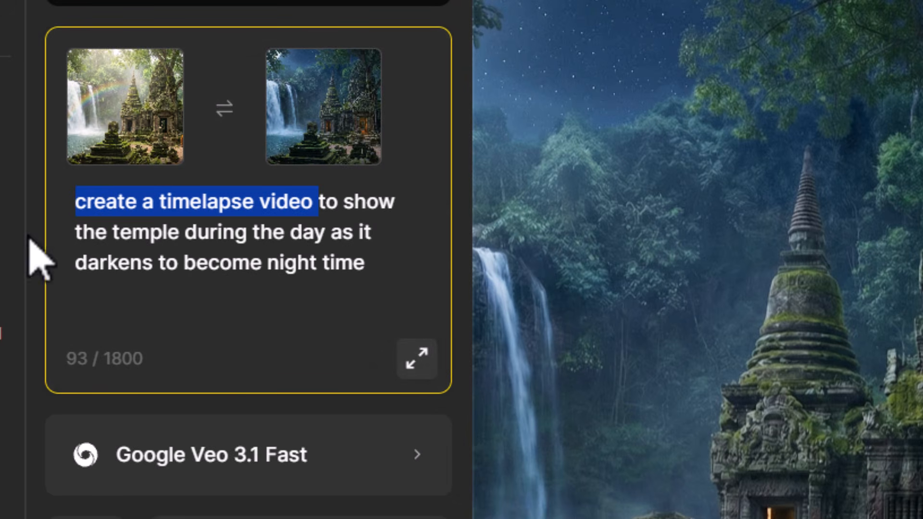
{"action": "left_click_drag", "start_coordinate": [331, 234], "coordinate": [342, 242]}
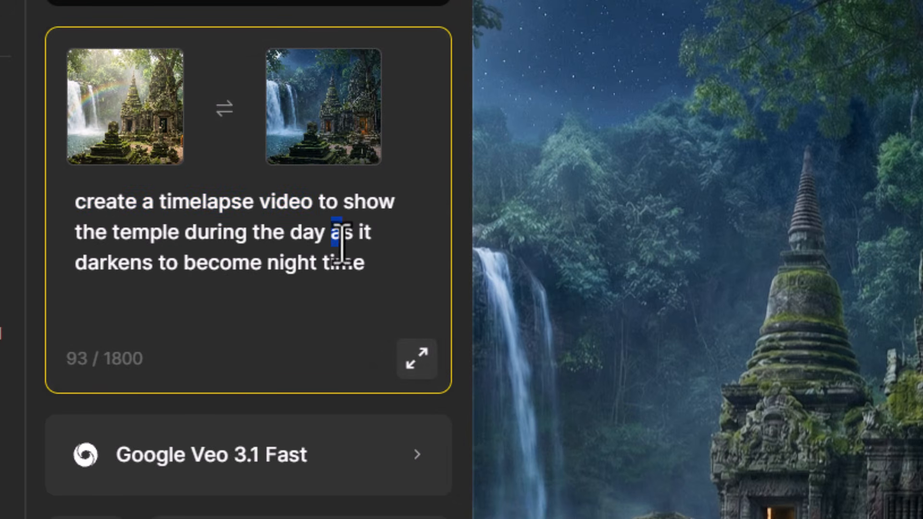
{"action": "left_click_drag", "start_coordinate": [166, 264], "coordinate": [318, 269]}
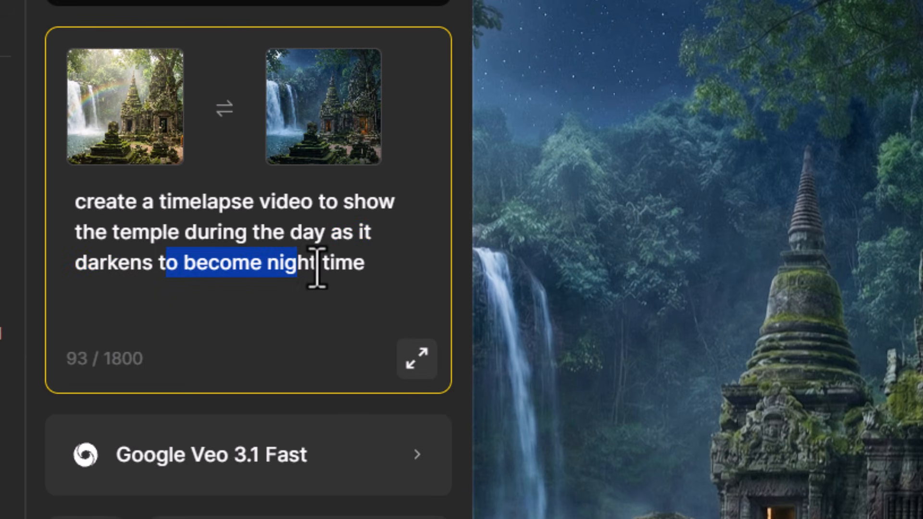
{"action": "left_click", "coordinate": [324, 304]}
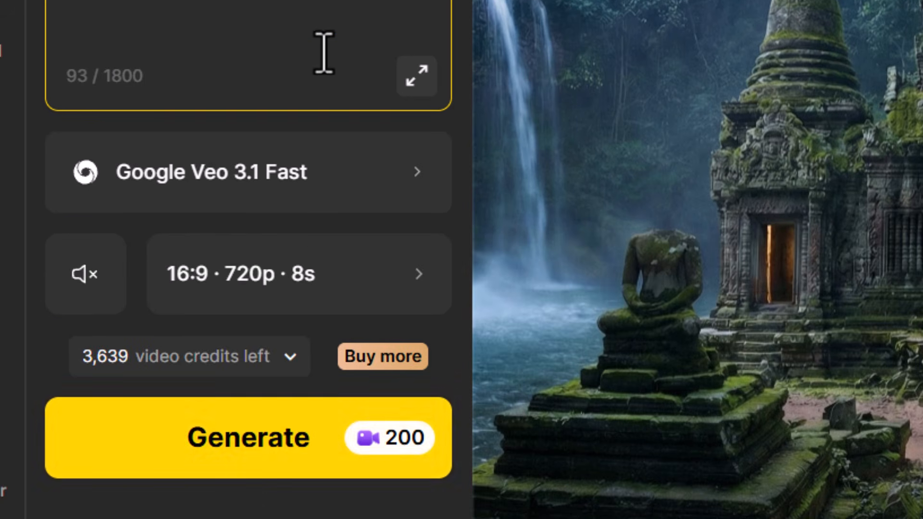
{"action": "left_click", "coordinate": [282, 461]}
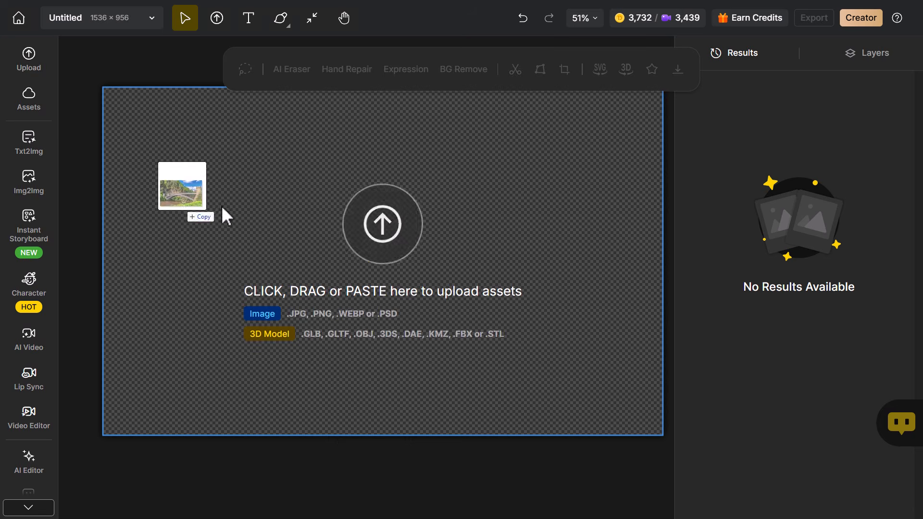
- Upload the bridge photo and generate an edit of it with the prompt "change this photo to show winter, with snow everywhere"
{"action": "left_click_drag", "start_coordinate": [221, 206], "coordinate": [398, 222]}
{"action": "left_click", "coordinate": [510, 484]}
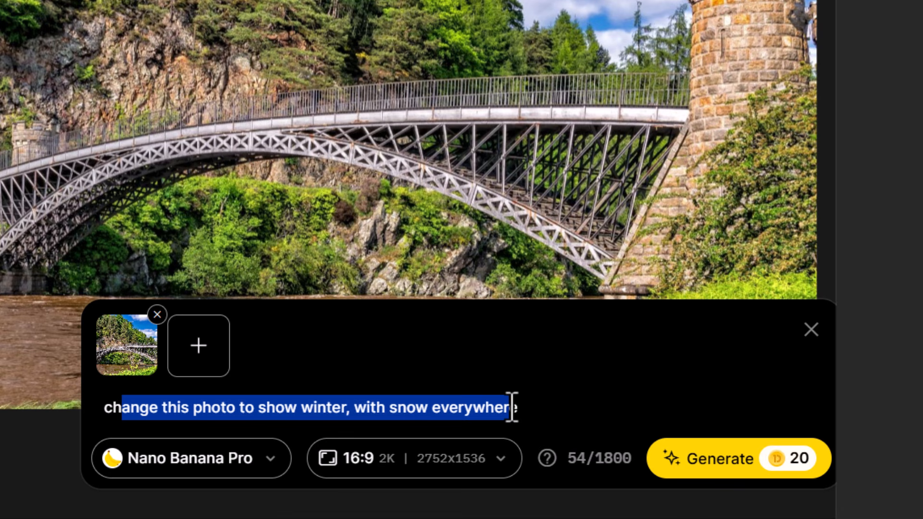
{"action": "left_click", "coordinate": [724, 457]}
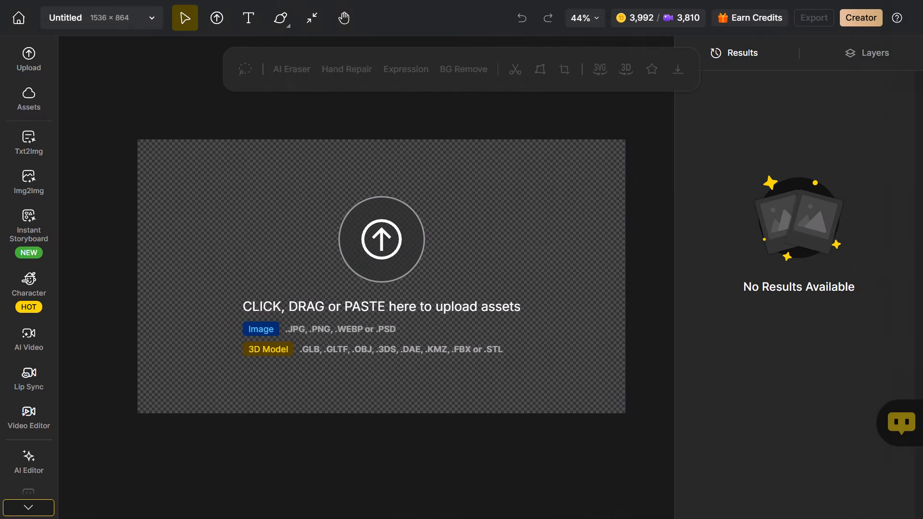
- Generate a portrait edit keeping the man's exact pose and facial expression in the middle of a busy New York street at night, lots of signs and lights
{"action": "left_click_drag", "start_coordinate": [194, 248], "coordinate": [380, 270]}
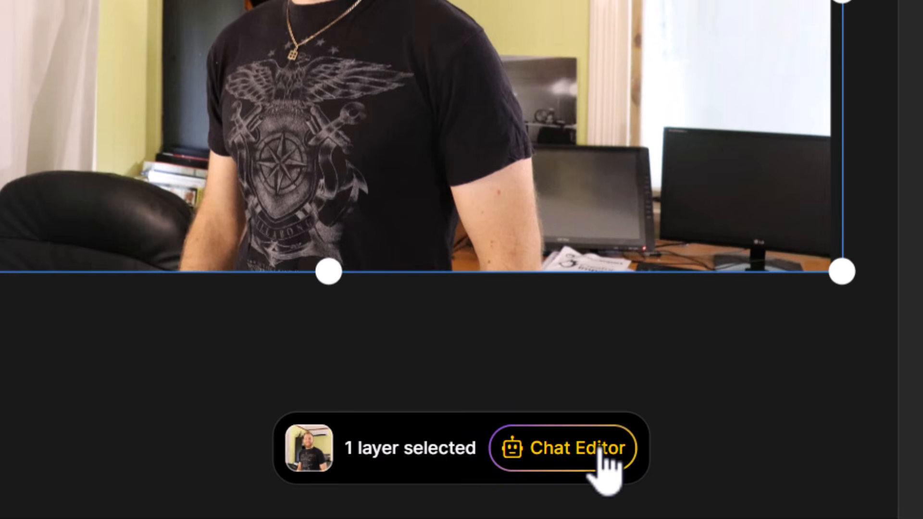
{"action": "left_click", "coordinate": [527, 488]}
{"action": "type", "text": "put this man in the exact same pose and facial expression in the middle of a busy street in new york at night, lots of signs and lights"}
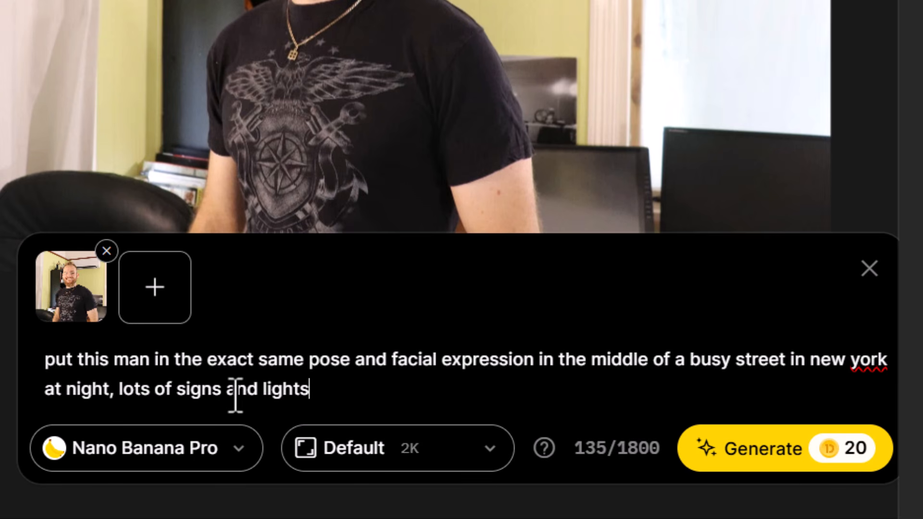
{"action": "left_click", "coordinate": [773, 457]}
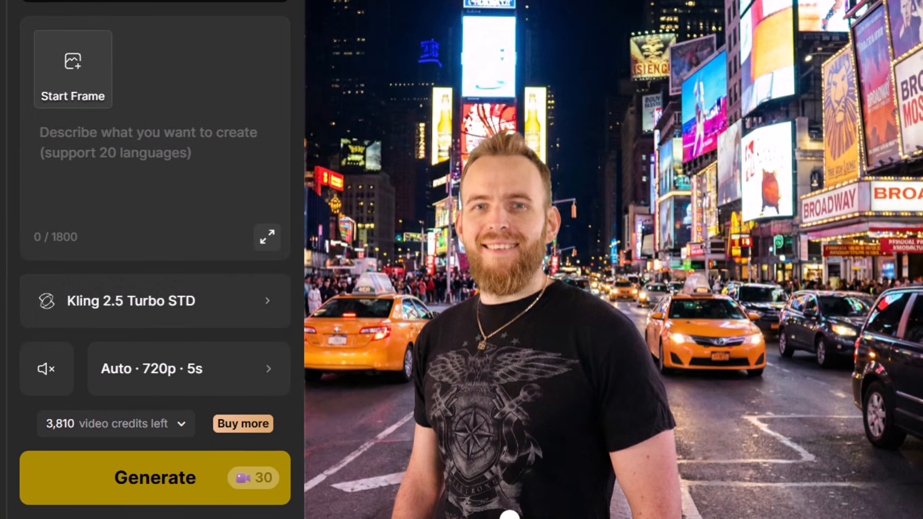
- Open the start frame image selection for a new Kling 2.5 Turbo STD video
{"action": "left_click", "coordinate": [86, 74]}
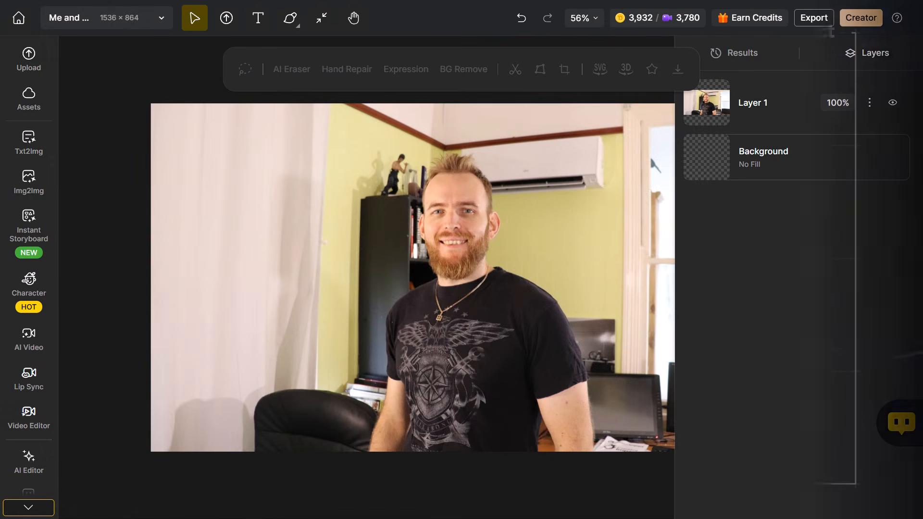
- Place the black T-shirt portrait and the plaid-jacket man's photo on the canvas, with the smaller photo beside the portrait's subject
{"action": "left_click_drag", "start_coordinate": [6, 274], "coordinate": [121, 259]}
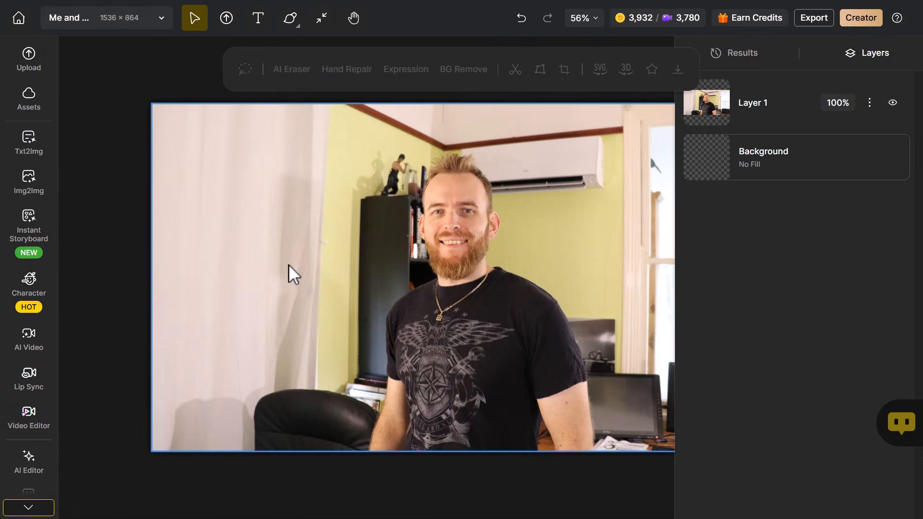
{"action": "left_click_drag", "start_coordinate": [289, 264], "coordinate": [372, 264]}
{"action": "left_click_drag", "start_coordinate": [447, 263], "coordinate": [239, 260]}
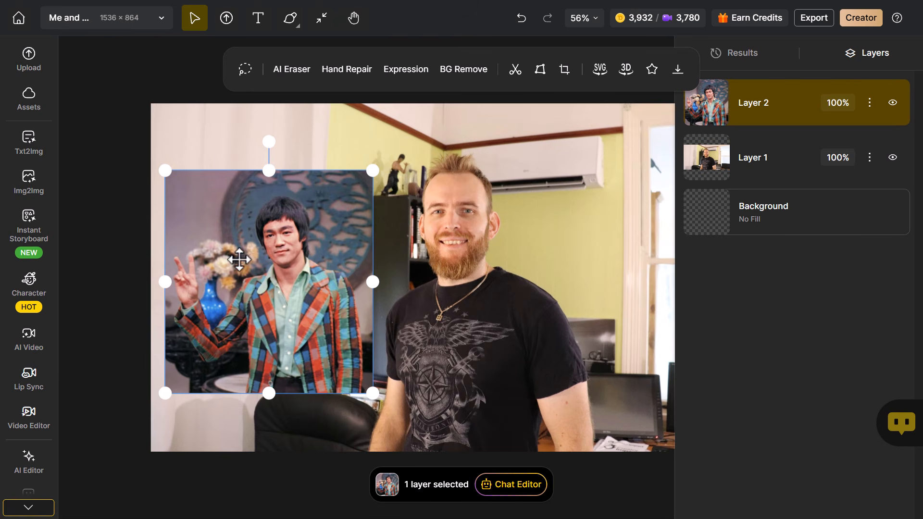
- Open the black T-shirt portrait in the Chat Editor and add the plaid-jacket man's photo as a second reference image
{"action": "left_click", "coordinate": [494, 399]}
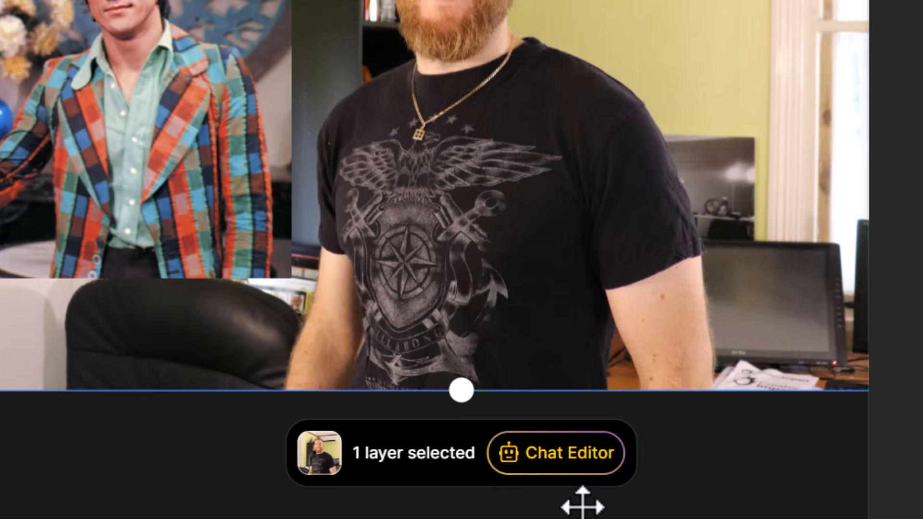
{"action": "left_click", "coordinate": [512, 485]}
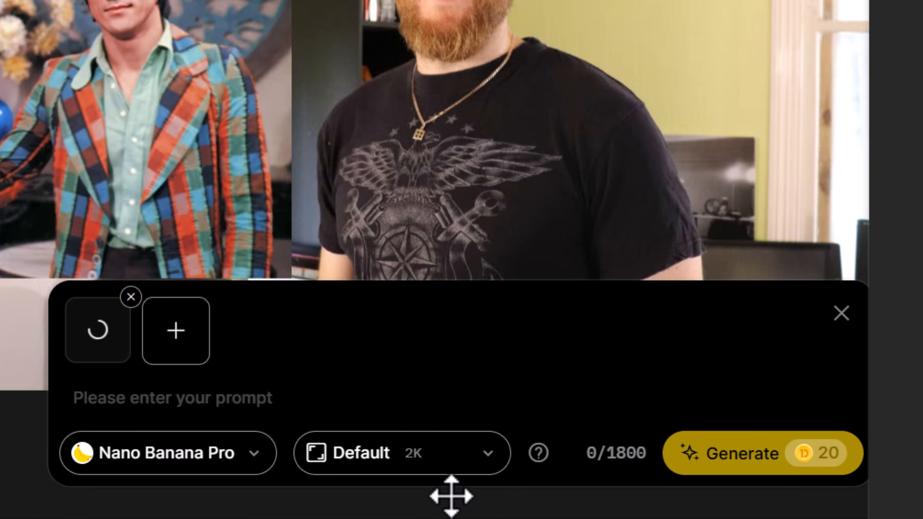
{"action": "left_click", "coordinate": [185, 332]}
{"action": "left_click", "coordinate": [181, 43]}
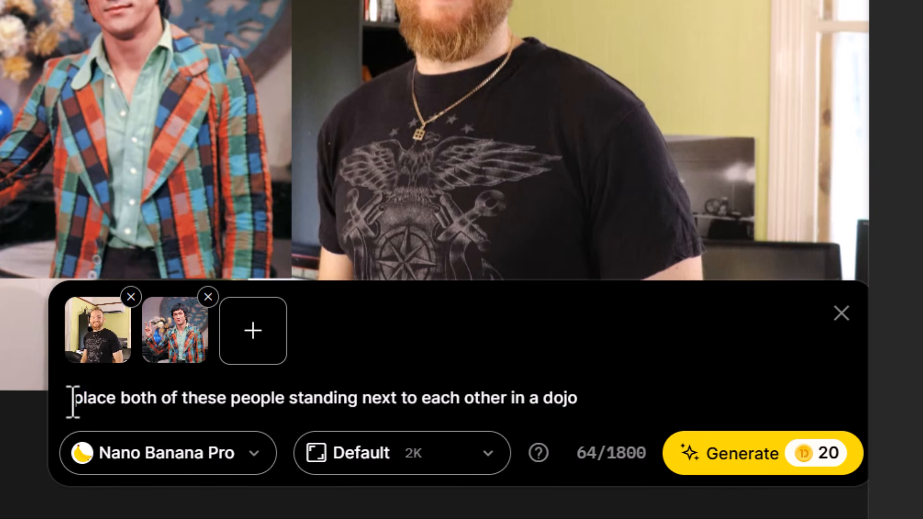
- Generate a 16:9 image with the prompt "place both of these people standing next to each other in a dojo"
{"action": "left_click_drag", "start_coordinate": [73, 402], "coordinate": [587, 401]}
{"action": "left_click", "coordinate": [637, 397]}
{"action": "left_click", "coordinate": [485, 456]}
{"action": "left_click", "coordinate": [439, 380]}
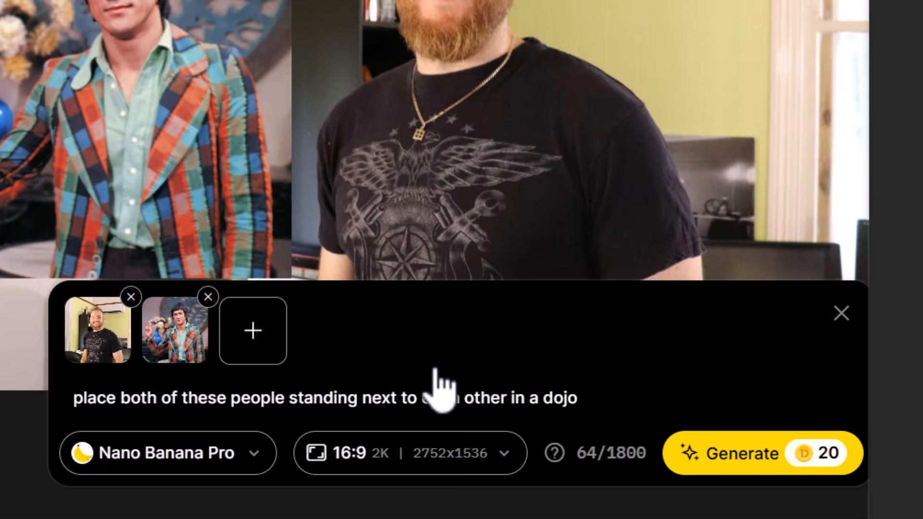
{"action": "left_click", "coordinate": [769, 453]}
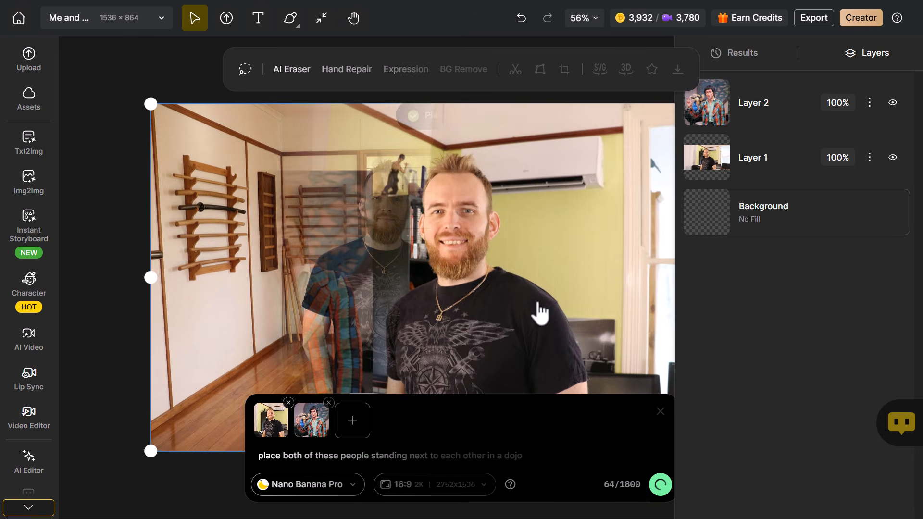
- Generate a video from the dojo image with the prompt "have both men in this photo smile, turn and face each other in a kung fu stance"
{"action": "left_click", "coordinate": [24, 348]}
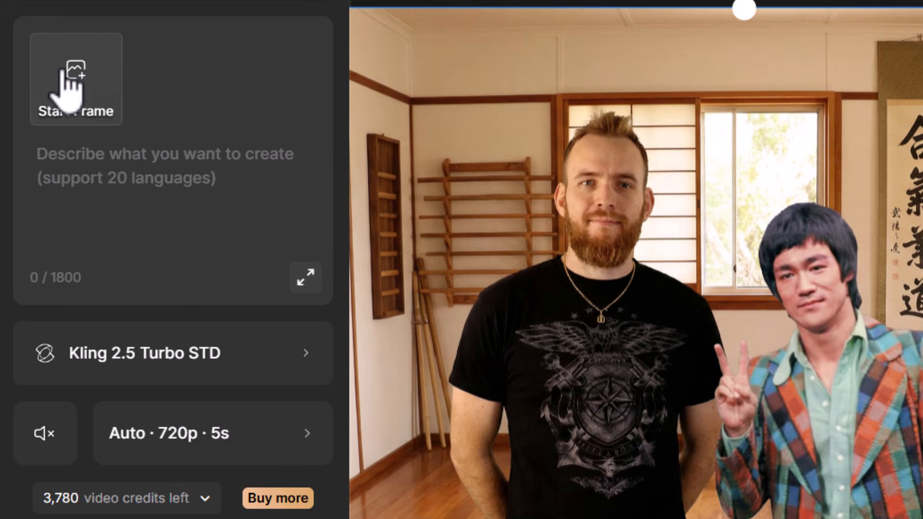
{"action": "left_click", "coordinate": [61, 71]}
{"action": "left_click", "coordinate": [452, 336]}
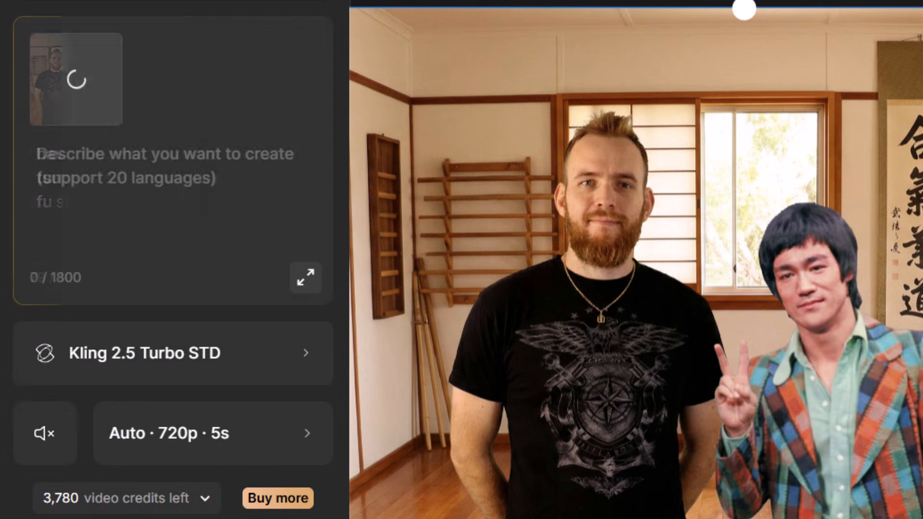
{"action": "type", "text": "have both men in this photo smile, turn and face each other in a kung fu stance"}
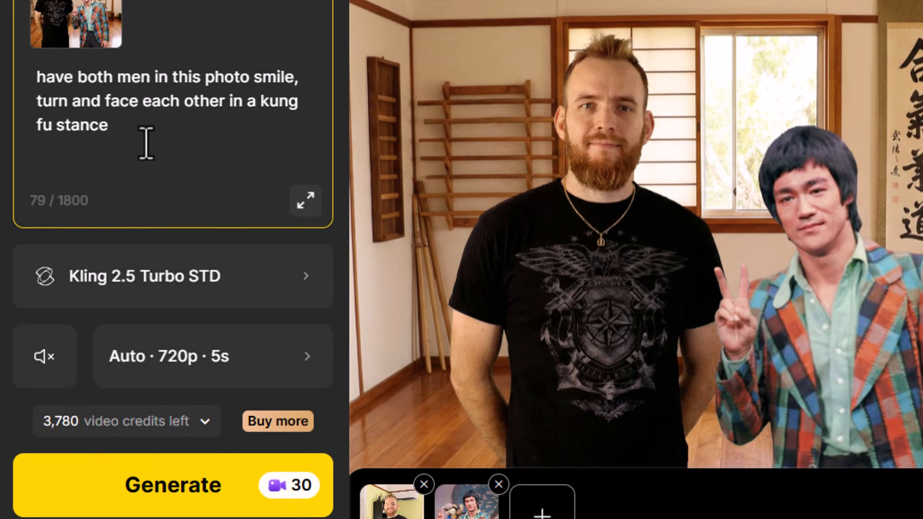
{"action": "left_click", "coordinate": [179, 470]}
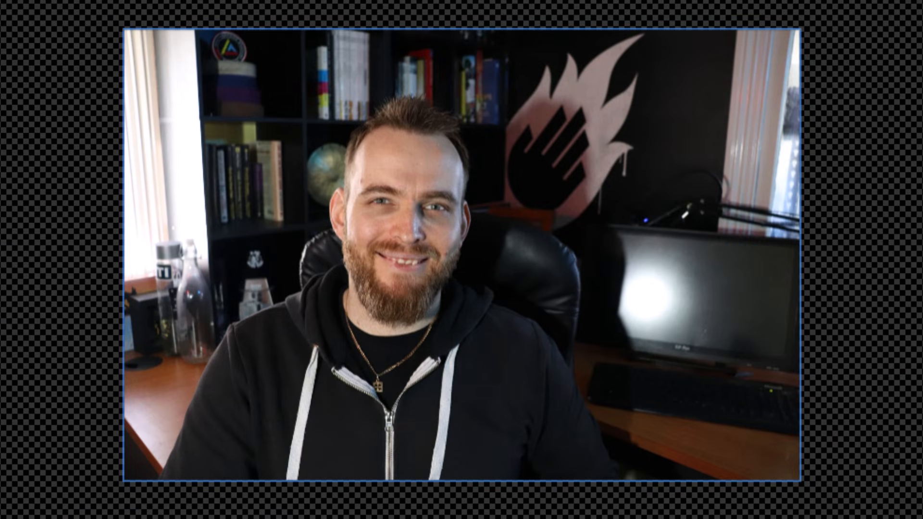
- Crop the hoodie portrait tightly around the man's head and shoulders
{"action": "left_click_drag", "start_coordinate": [800, 477], "coordinate": [471, 241]}
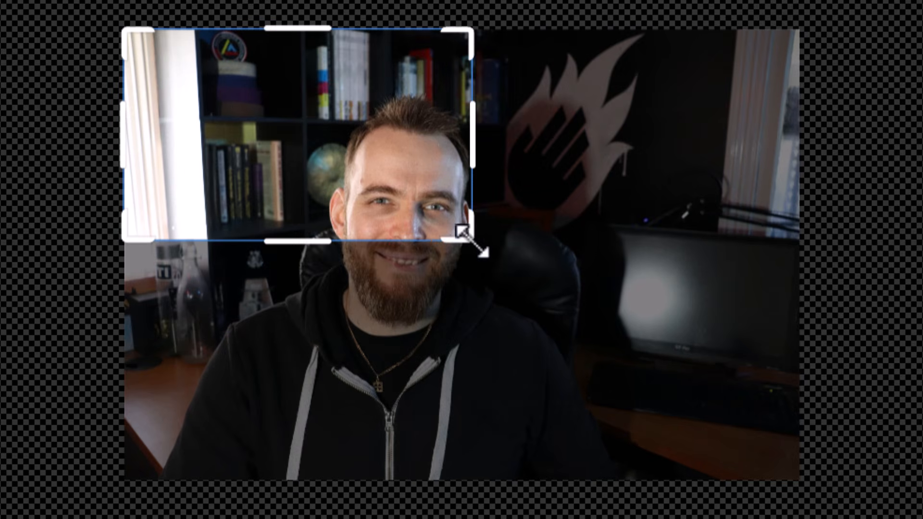
{"action": "left_click_drag", "start_coordinate": [286, 129], "coordinate": [362, 184]}
{"action": "left_click_drag", "start_coordinate": [548, 288], "coordinate": [641, 354]}
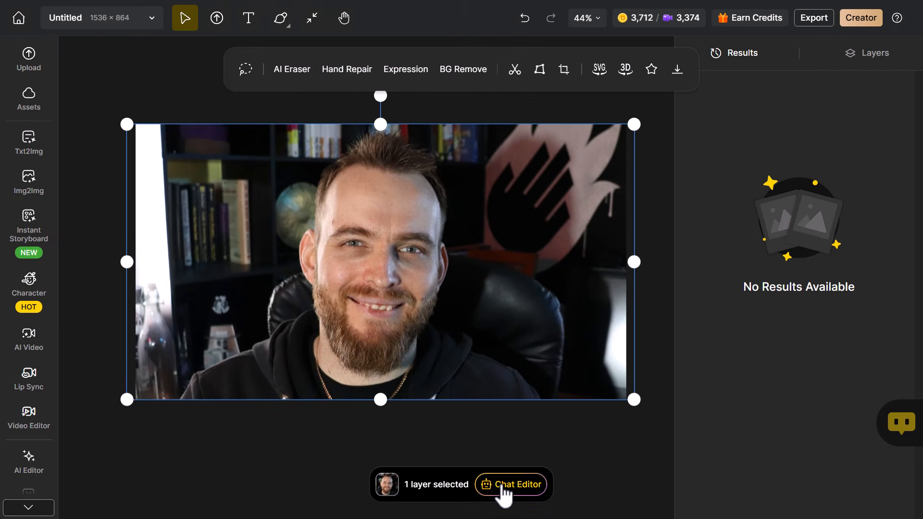
- Generate a 16:9 edit of the cropped portrait with the prompt "make this man look 80 years old and visibly aged"
{"action": "left_click", "coordinate": [501, 485]}
{"action": "left_click", "coordinate": [466, 484]}
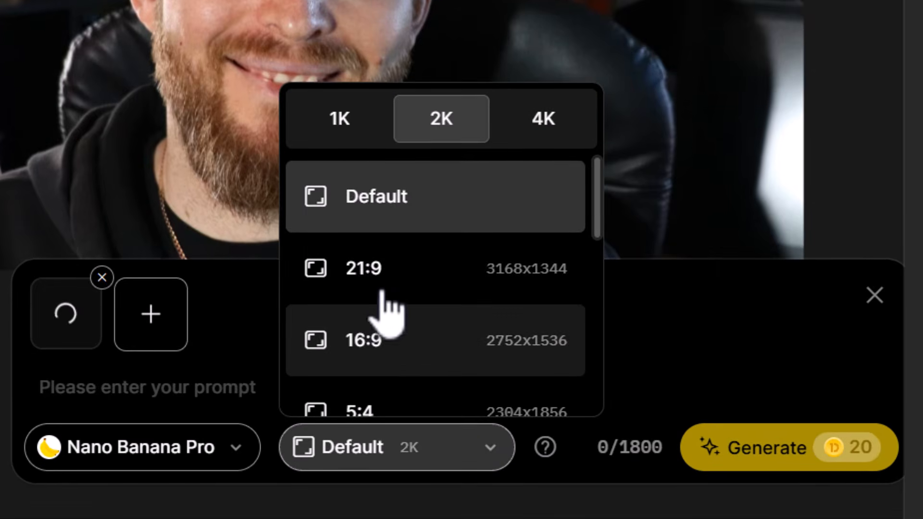
{"action": "left_click", "coordinate": [380, 365]}
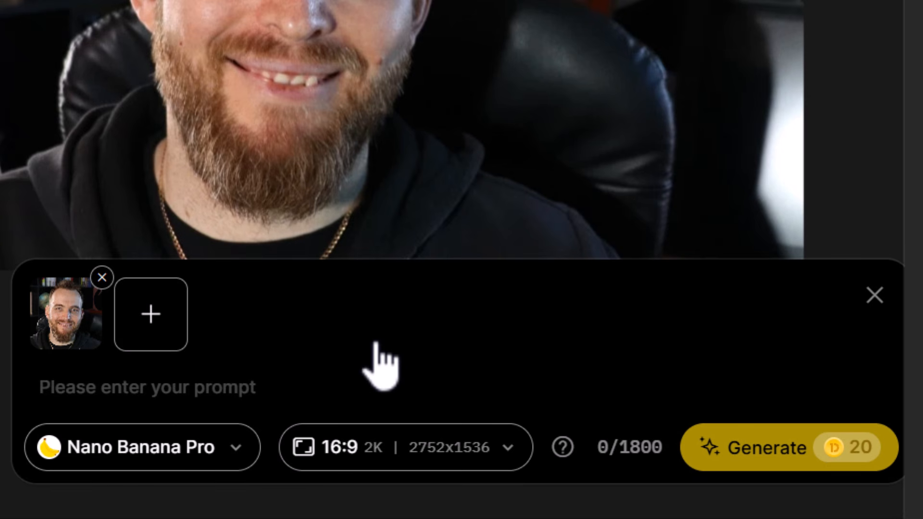
{"action": "left_click", "coordinate": [260, 390]}
{"action": "type", "text": "make this man look 80 years old and visibly aged"}
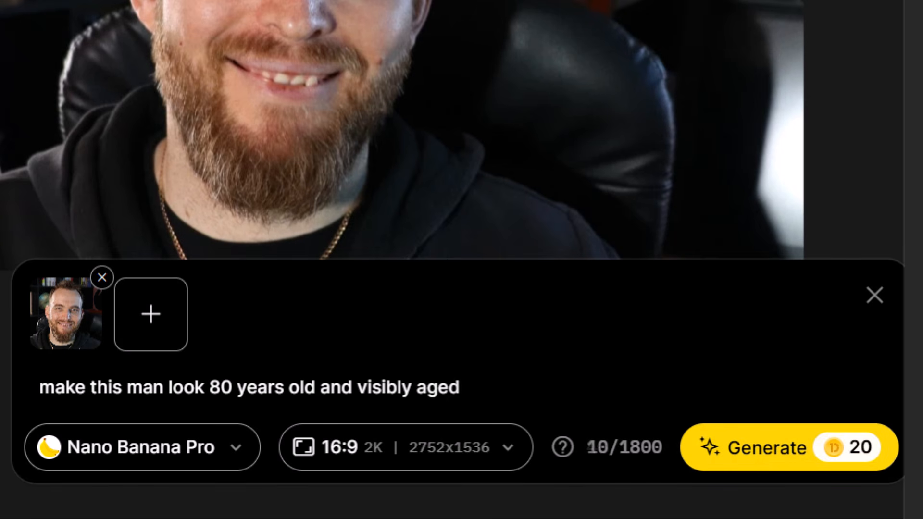
{"action": "left_click_drag", "start_coordinate": [42, 399], "coordinate": [434, 385]}
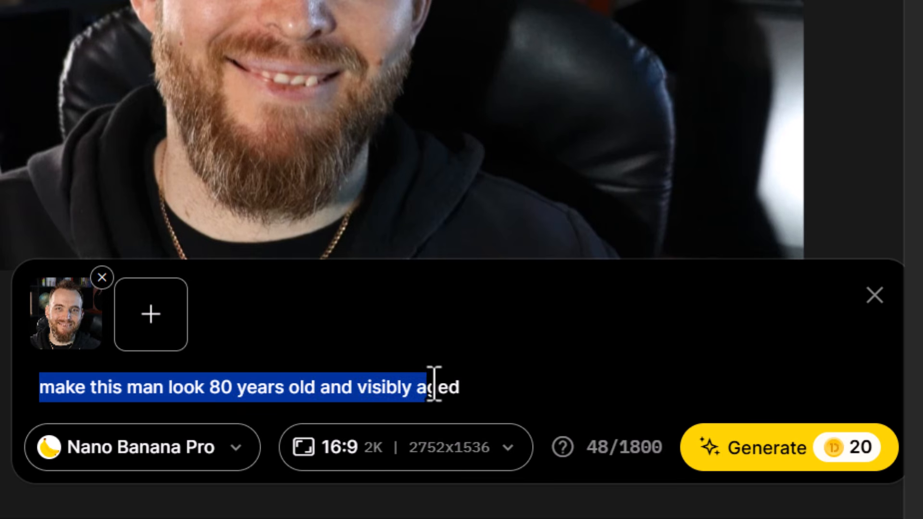
{"action": "left_click", "coordinate": [488, 384]}
{"action": "left_click", "coordinate": [783, 448]}
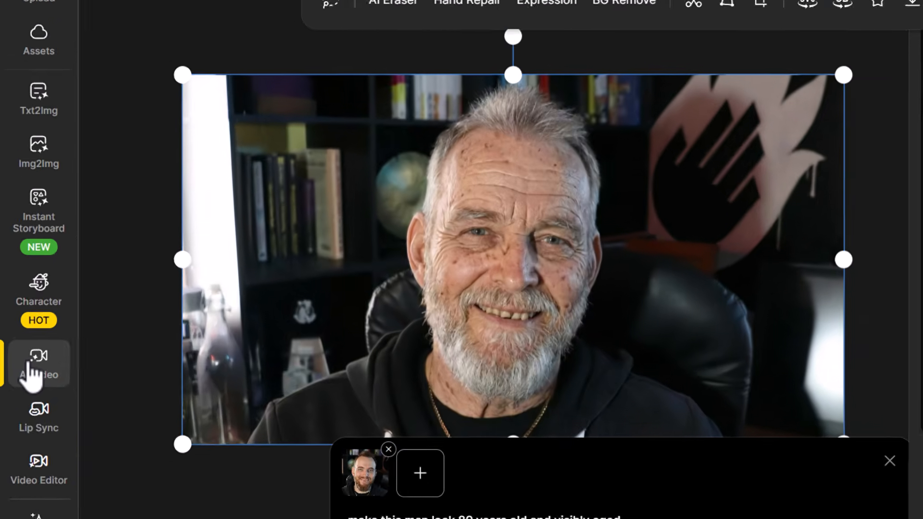
- Set up a Kling 2.5 Turbo Pro video with the young portrait as start frame and the aged portrait as end frame
{"action": "left_click", "coordinate": [29, 336]}
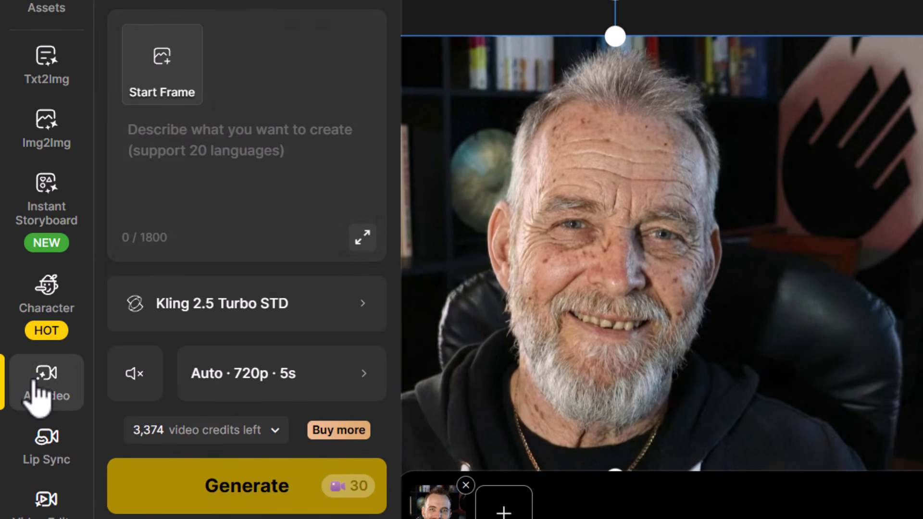
{"action": "left_click", "coordinate": [325, 291]}
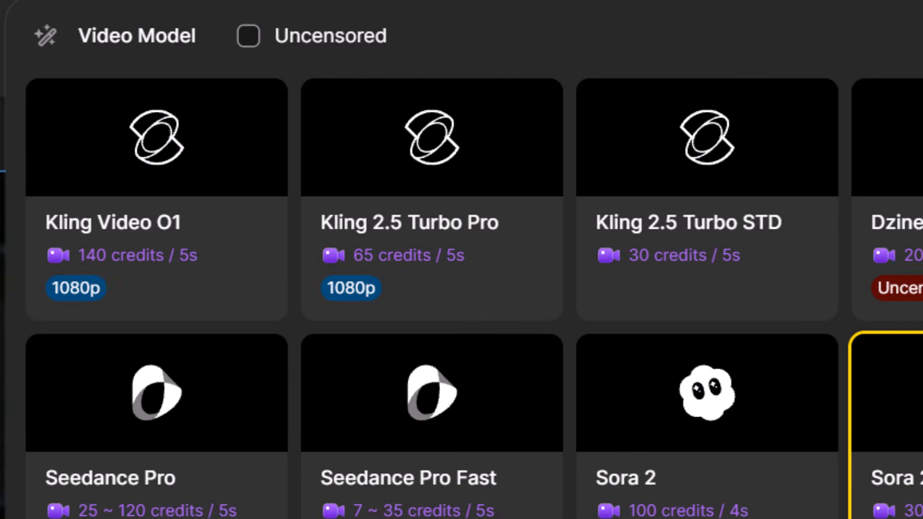
{"action": "left_click", "coordinate": [439, 175]}
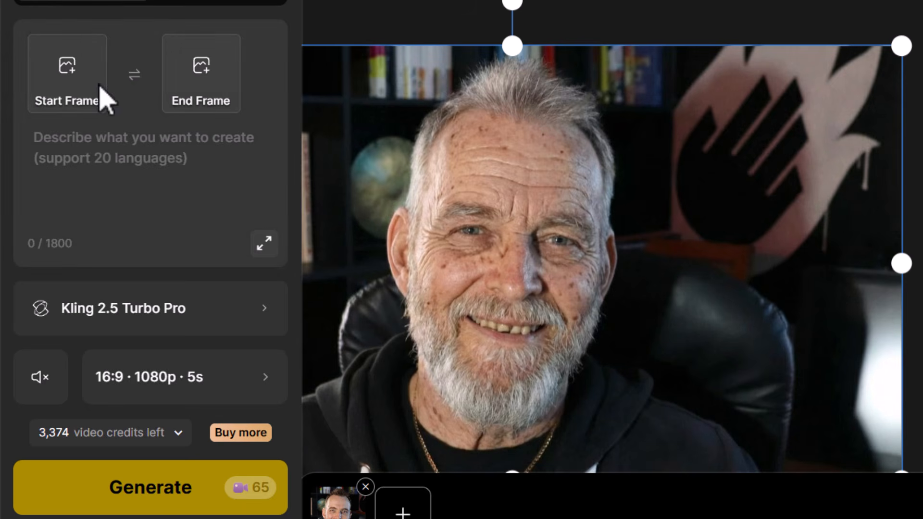
{"action": "left_click", "coordinate": [53, 78]}
{"action": "left_click", "coordinate": [557, 294]}
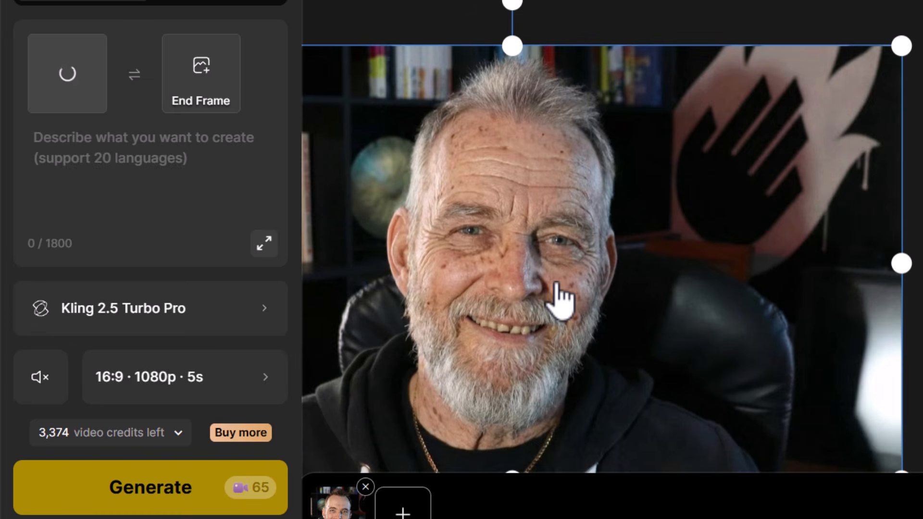
{"action": "left_click", "coordinate": [204, 89]}
{"action": "left_click", "coordinate": [435, 245]}
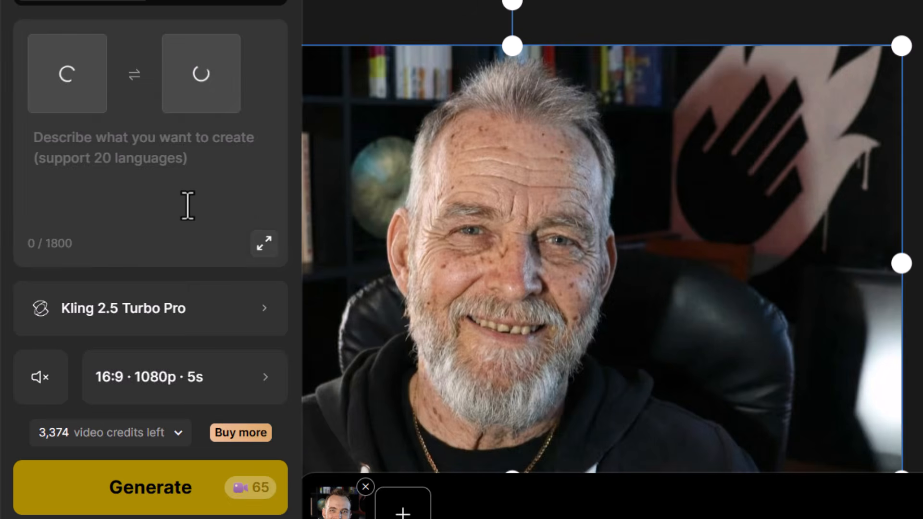
- Generate the ageing video with the prompt "show the man ageing smoothly"
{"action": "left_click", "coordinate": [190, 158]}
{"action": "type", "text": "show the man ageing smoothly"}
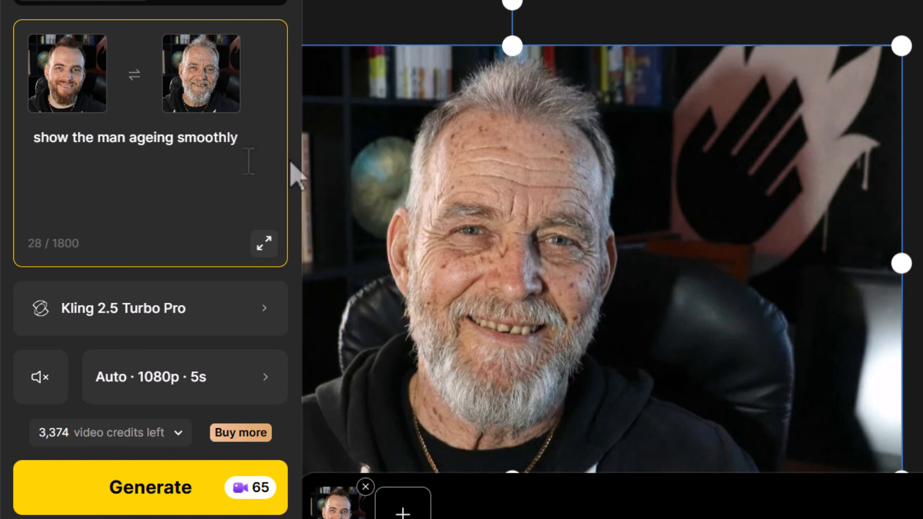
{"action": "left_click_drag", "start_coordinate": [35, 141], "coordinate": [161, 140]}
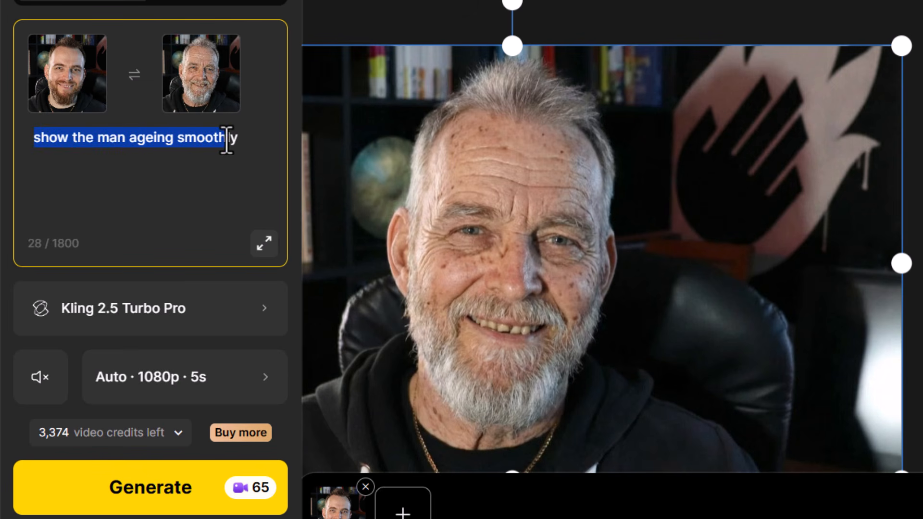
{"action": "left_click", "coordinate": [174, 511]}
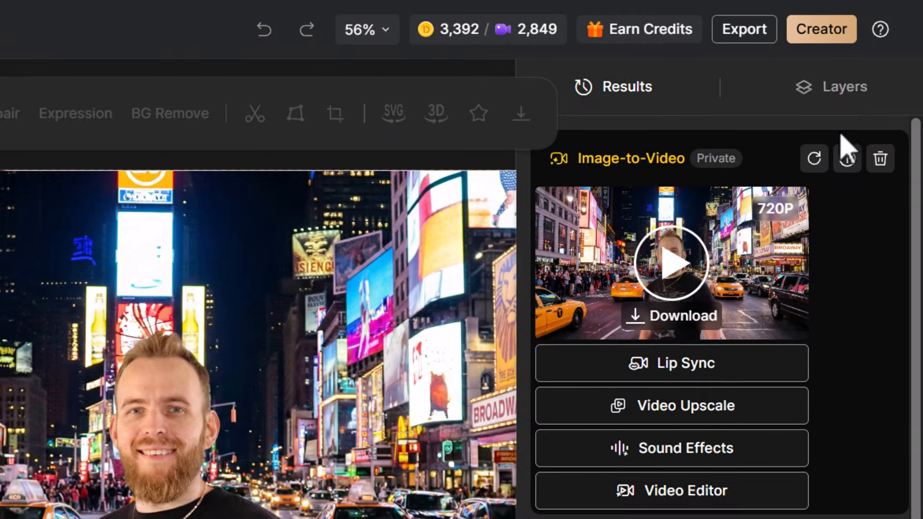
- Hide the New York street layer and open the original portrait layer in the Chat Editor
{"action": "left_click", "coordinate": [868, 54]}
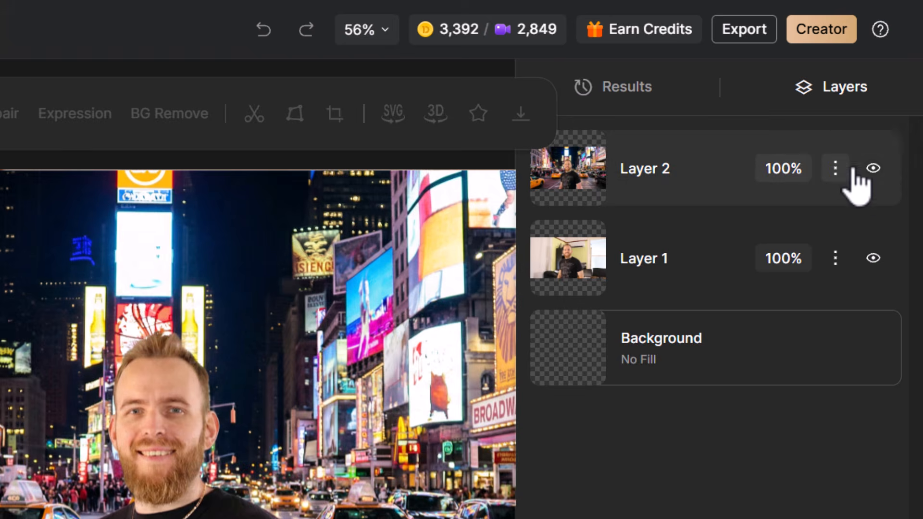
{"action": "left_click", "coordinate": [872, 169]}
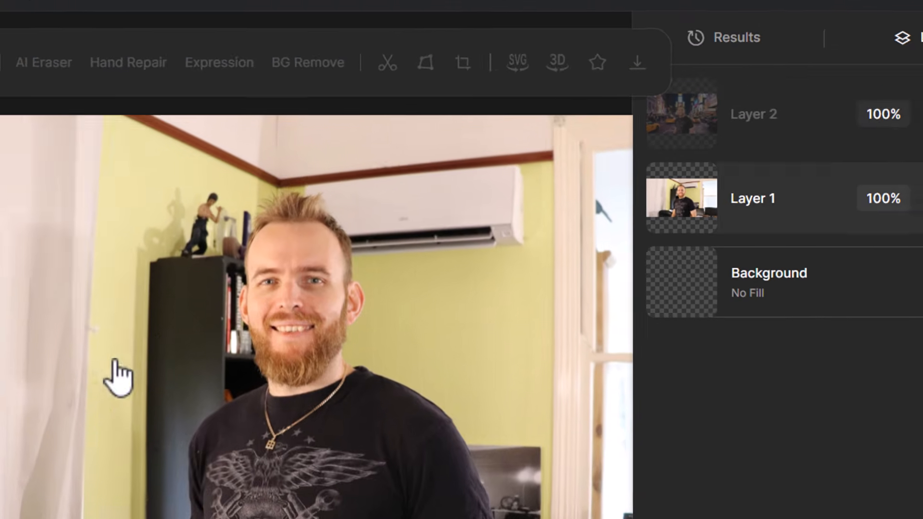
{"action": "left_click", "coordinate": [175, 318]}
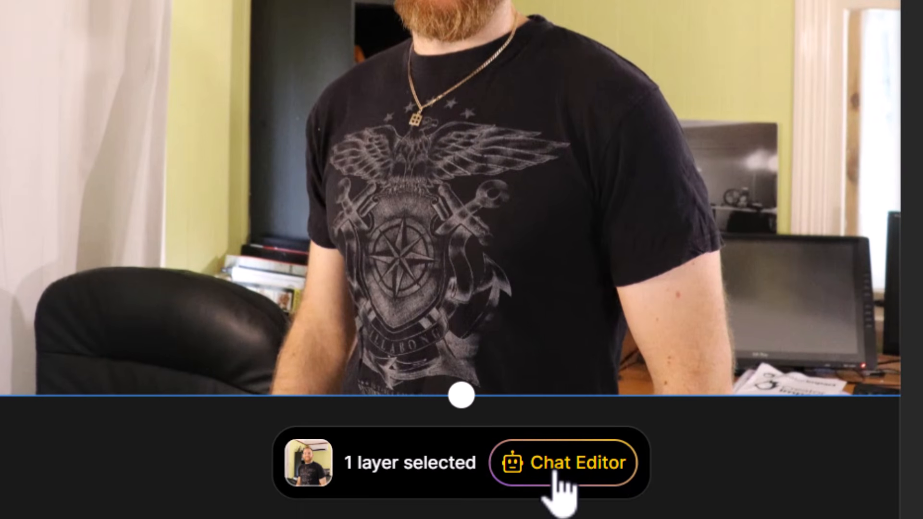
{"action": "left_click", "coordinate": [552, 474]}
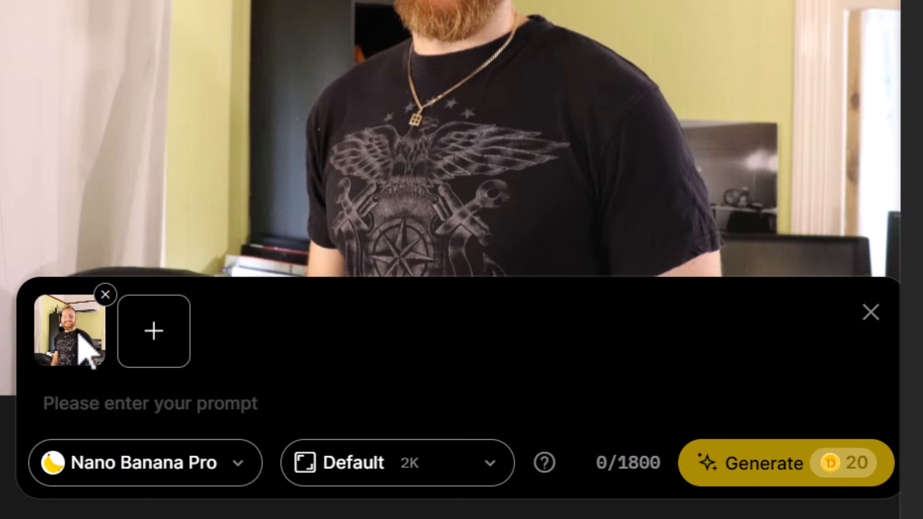
- Generate a 16:9 image with the prompt "create a photo of the man in the attached image as a samurai warrior"
{"action": "type", "text": "create a photo of the man in the attached image as a samurai warrior"}
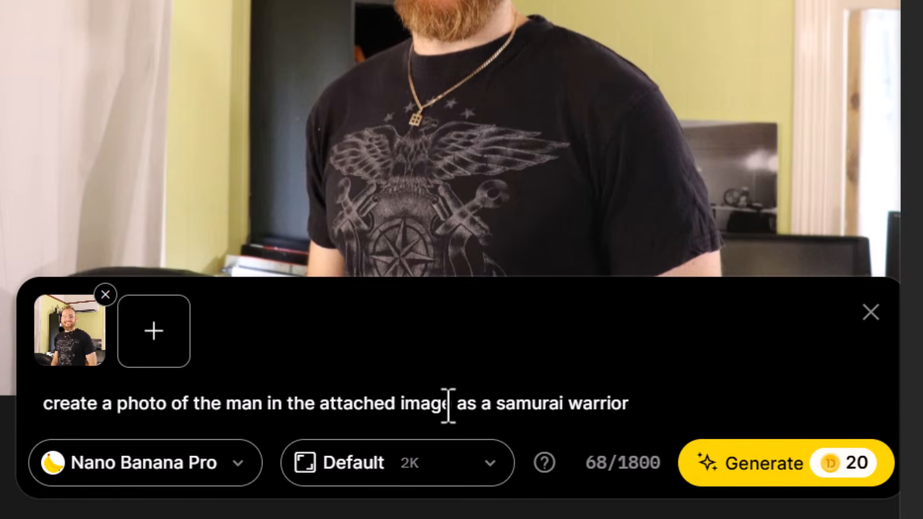
{"action": "left_click", "coordinate": [473, 462]}
{"action": "left_click", "coordinate": [409, 362]}
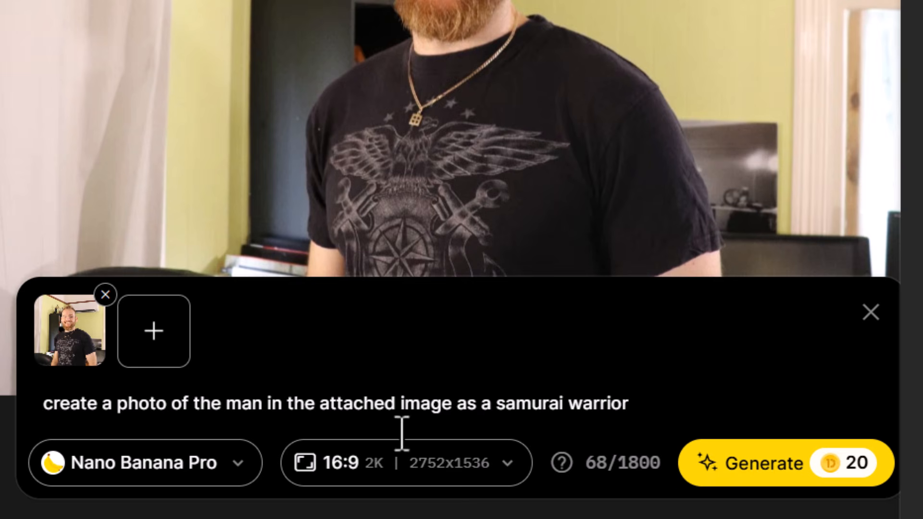
{"action": "left_click", "coordinate": [764, 459]}
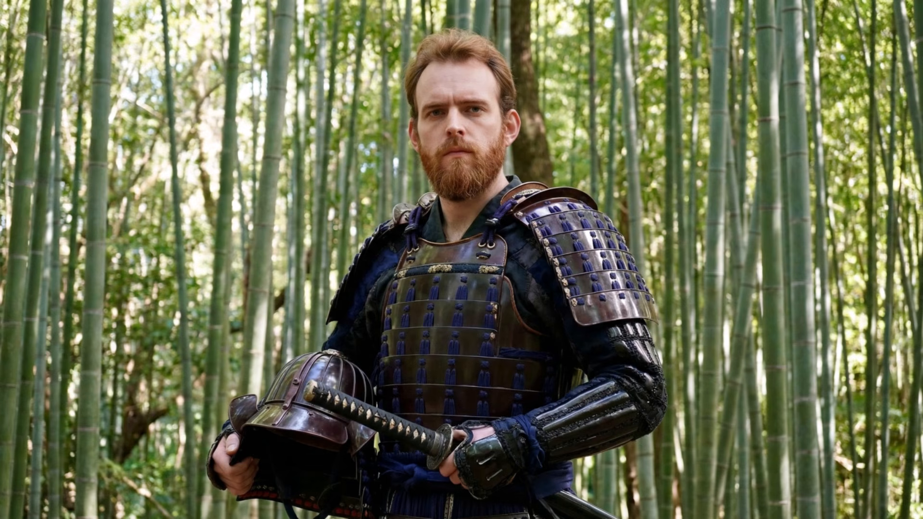